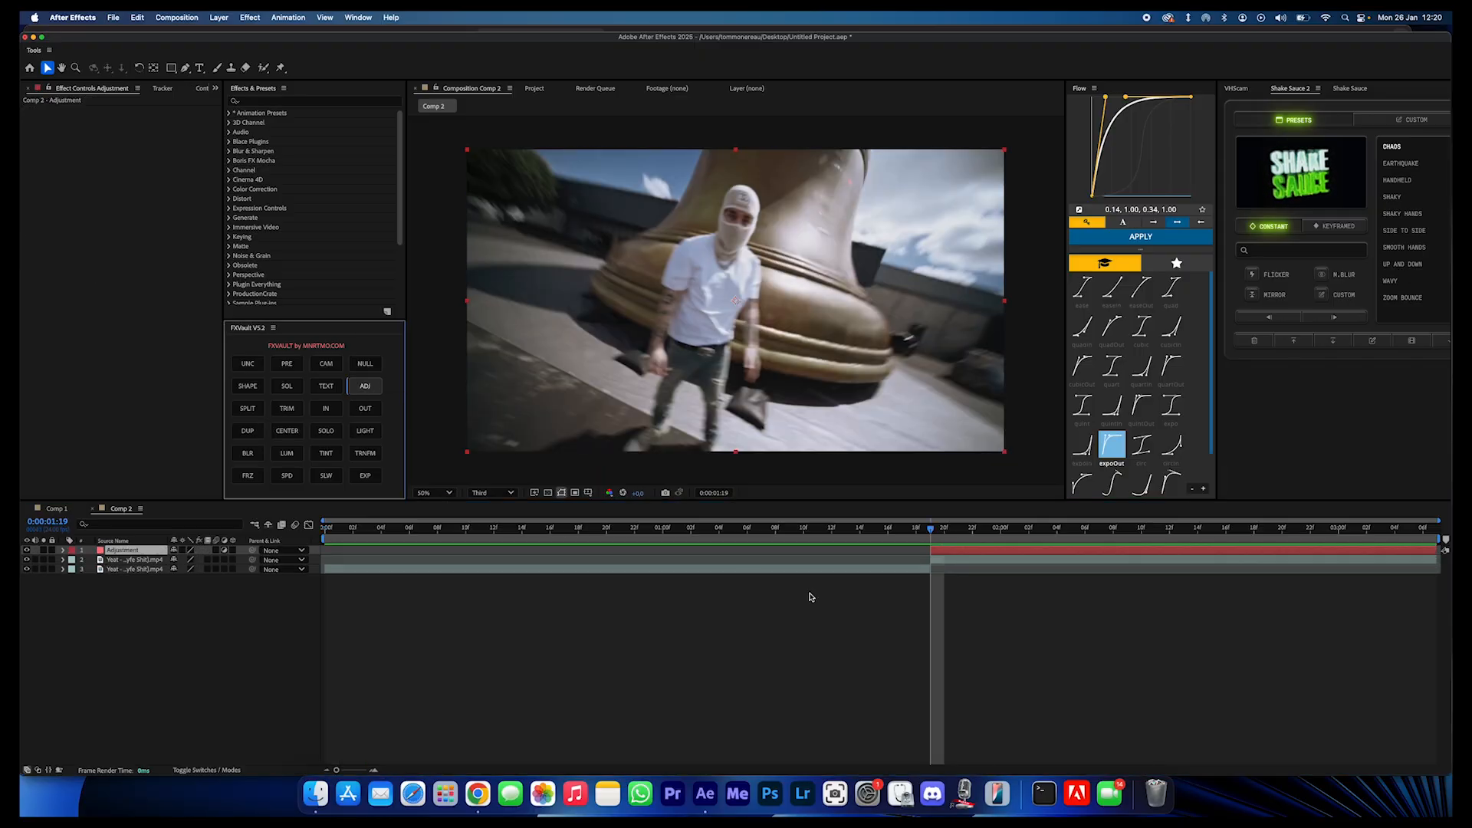
- Apply the Warp effect to the adjustment layer and play back the clip after the cut
{"action": "key", "text": "ctrl+space"}
{"action": "type", "text": "warp"}
{"action": "key", "text": "Return"}
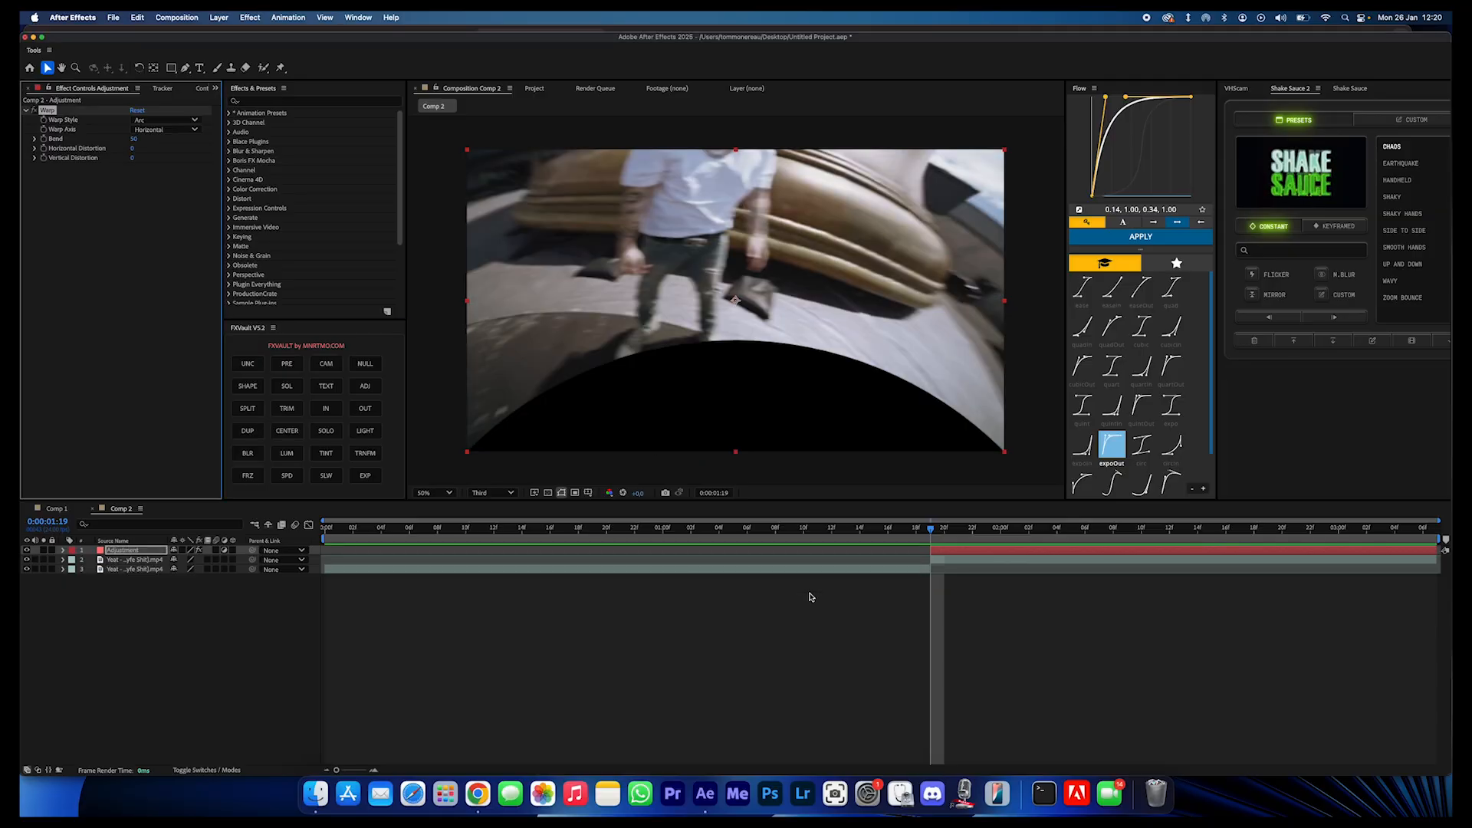
{"action": "key", "text": "space"}
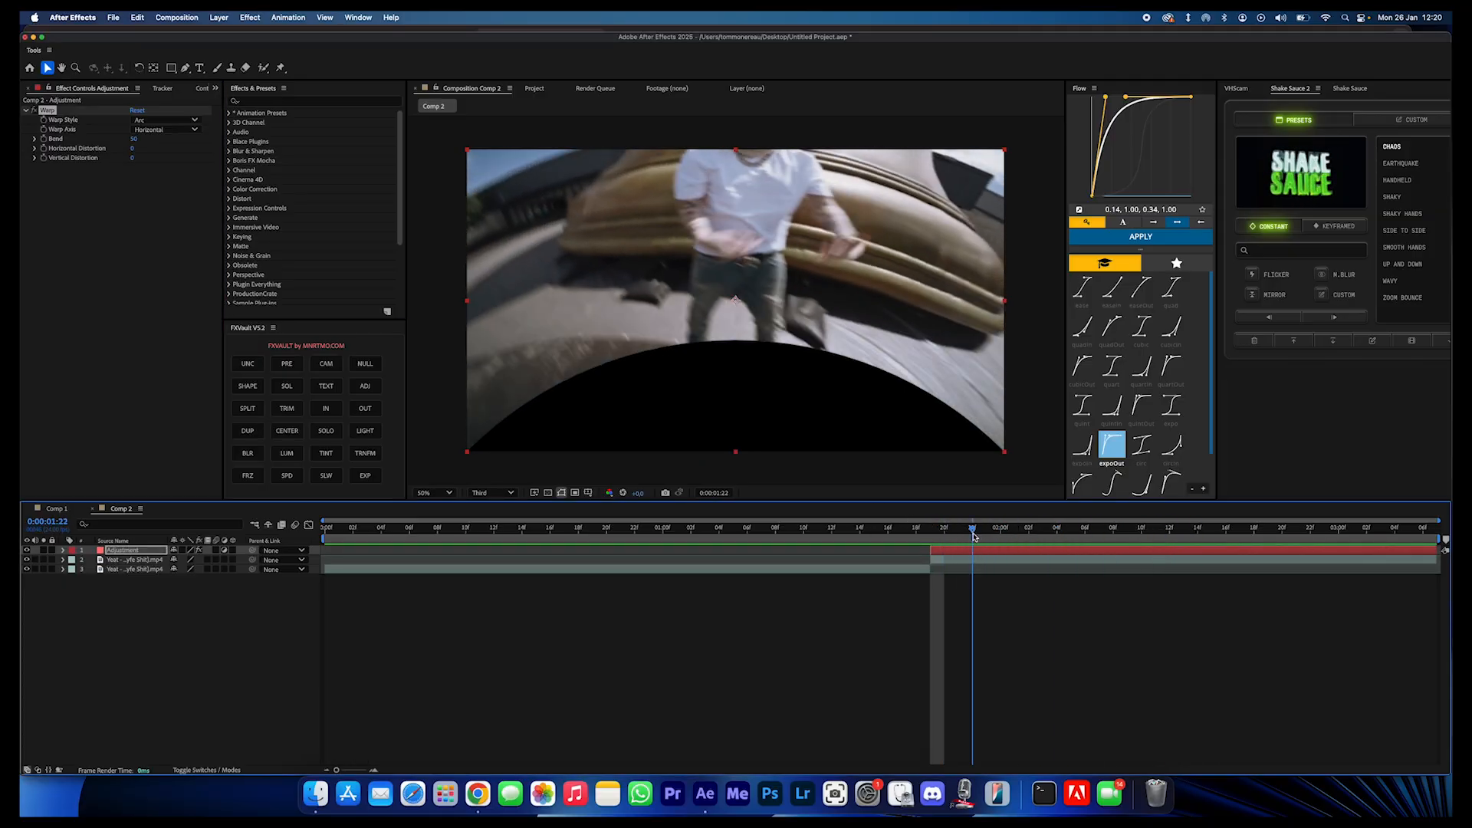
{"action": "key", "text": "space"}
- Set the Warp style to FishEye and its Bend to -100
{"action": "left_click", "coordinate": [150, 120]}
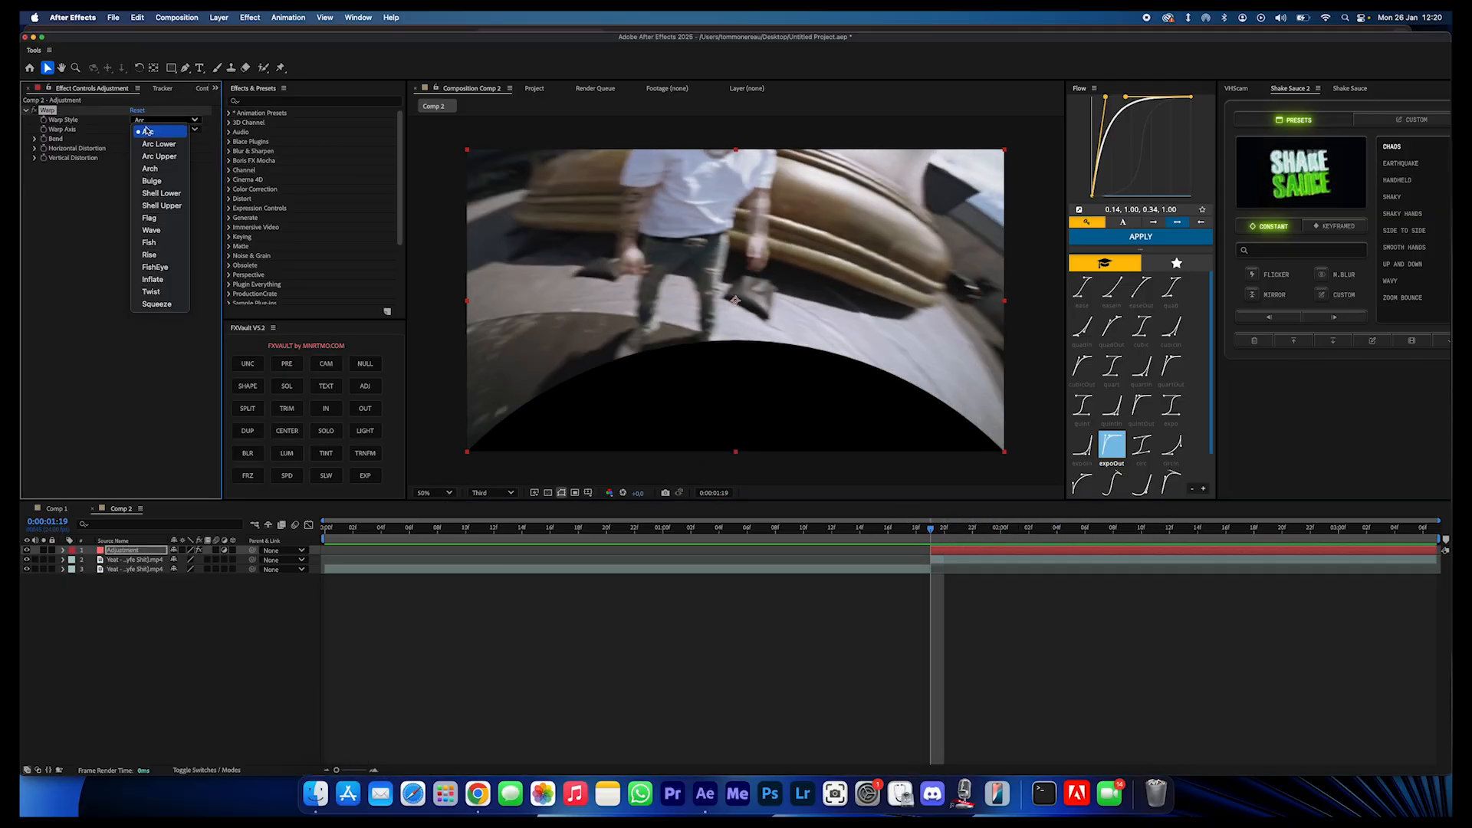
{"action": "left_click", "coordinate": [154, 268]}
{"action": "left_click_drag", "start_coordinate": [134, 139], "coordinate": [22, 138]}
{"action": "left_click_drag", "start_coordinate": [135, 140], "coordinate": [90, 139]}
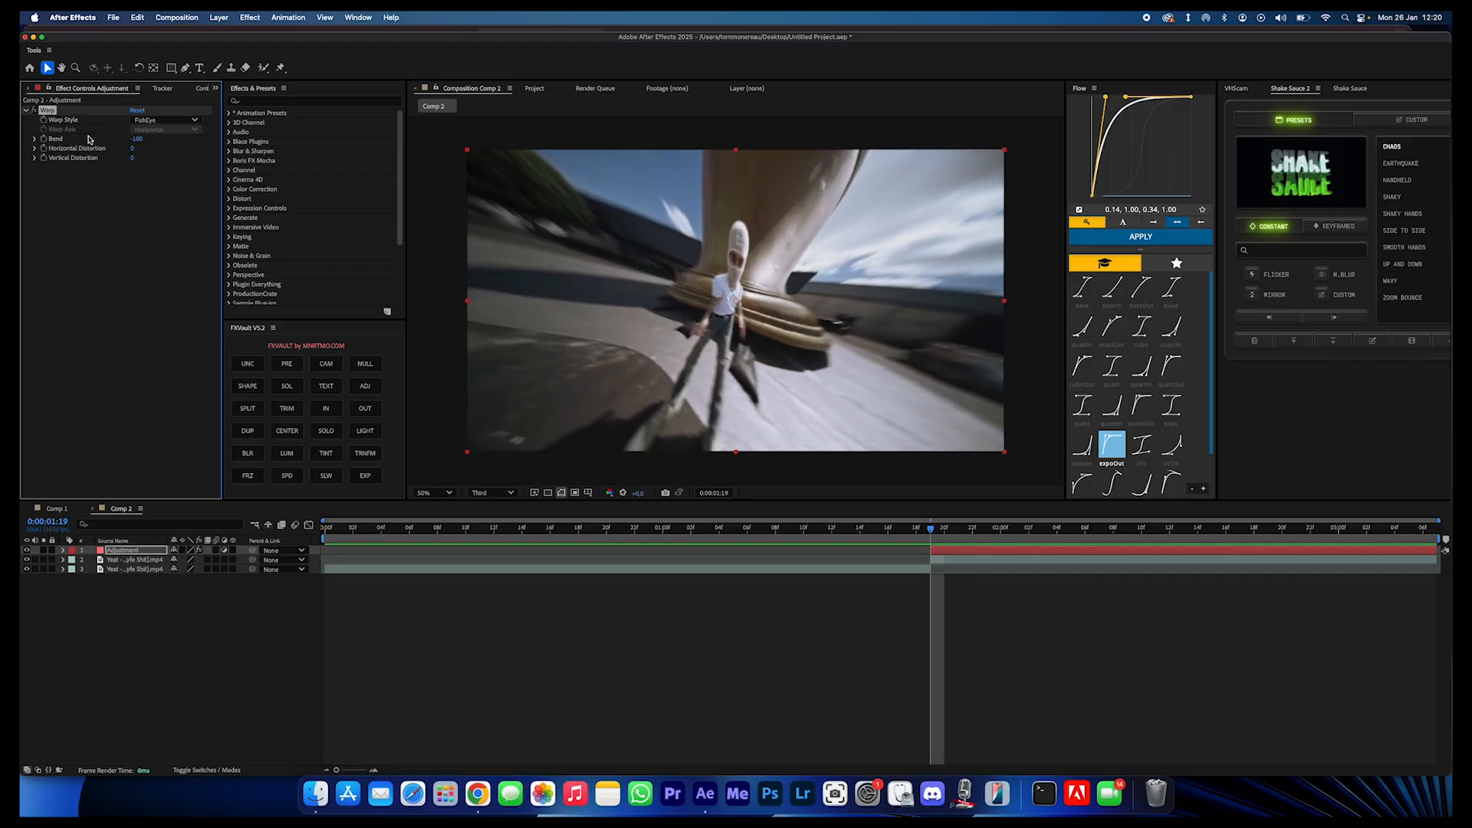
- Animate the Warp Bend from -100 at 0:00:01:19 to 0 at 0:00:02:02
{"action": "key", "text": "u"}
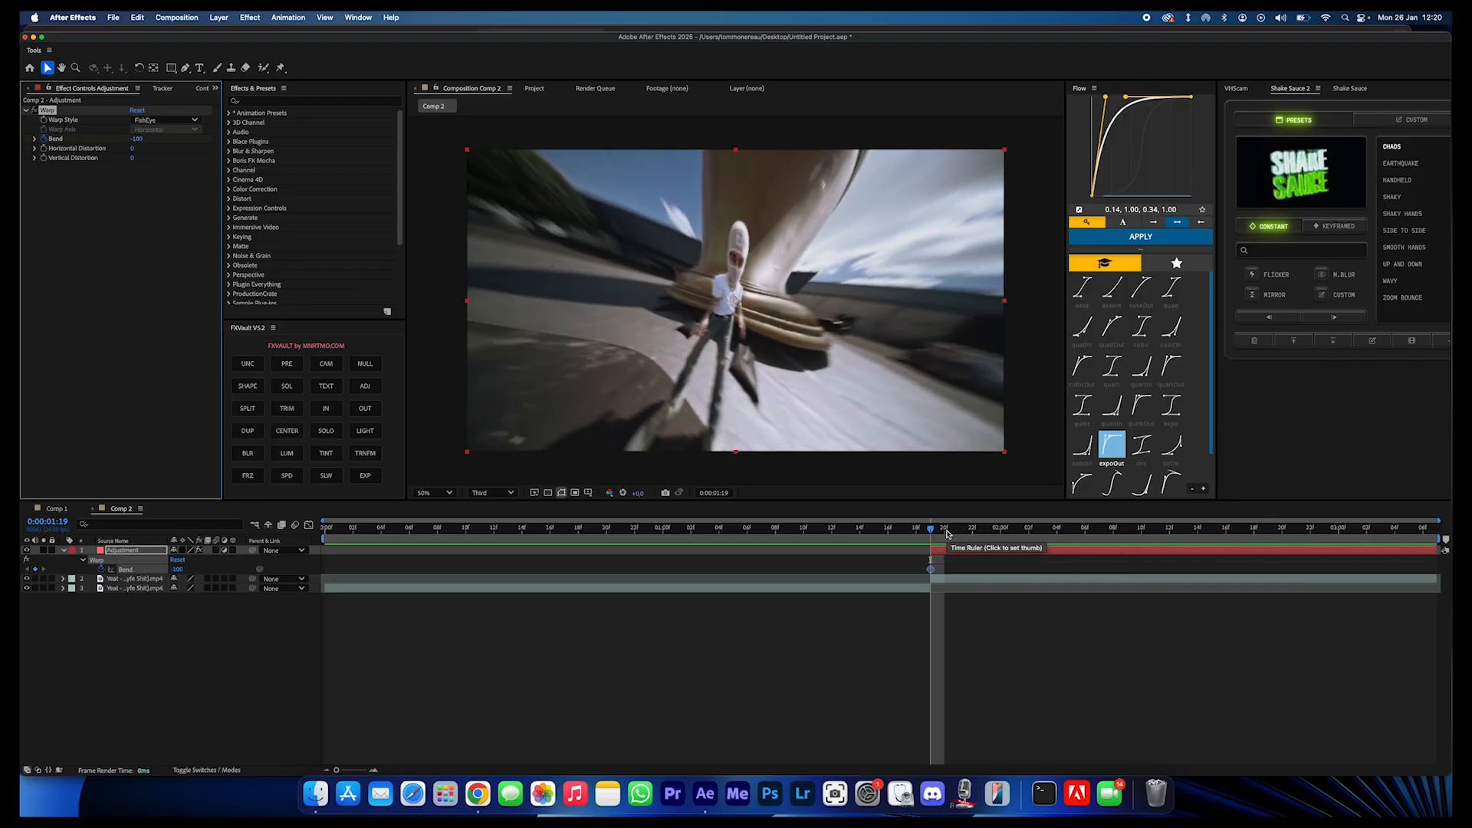
{"action": "key", "text": "space"}
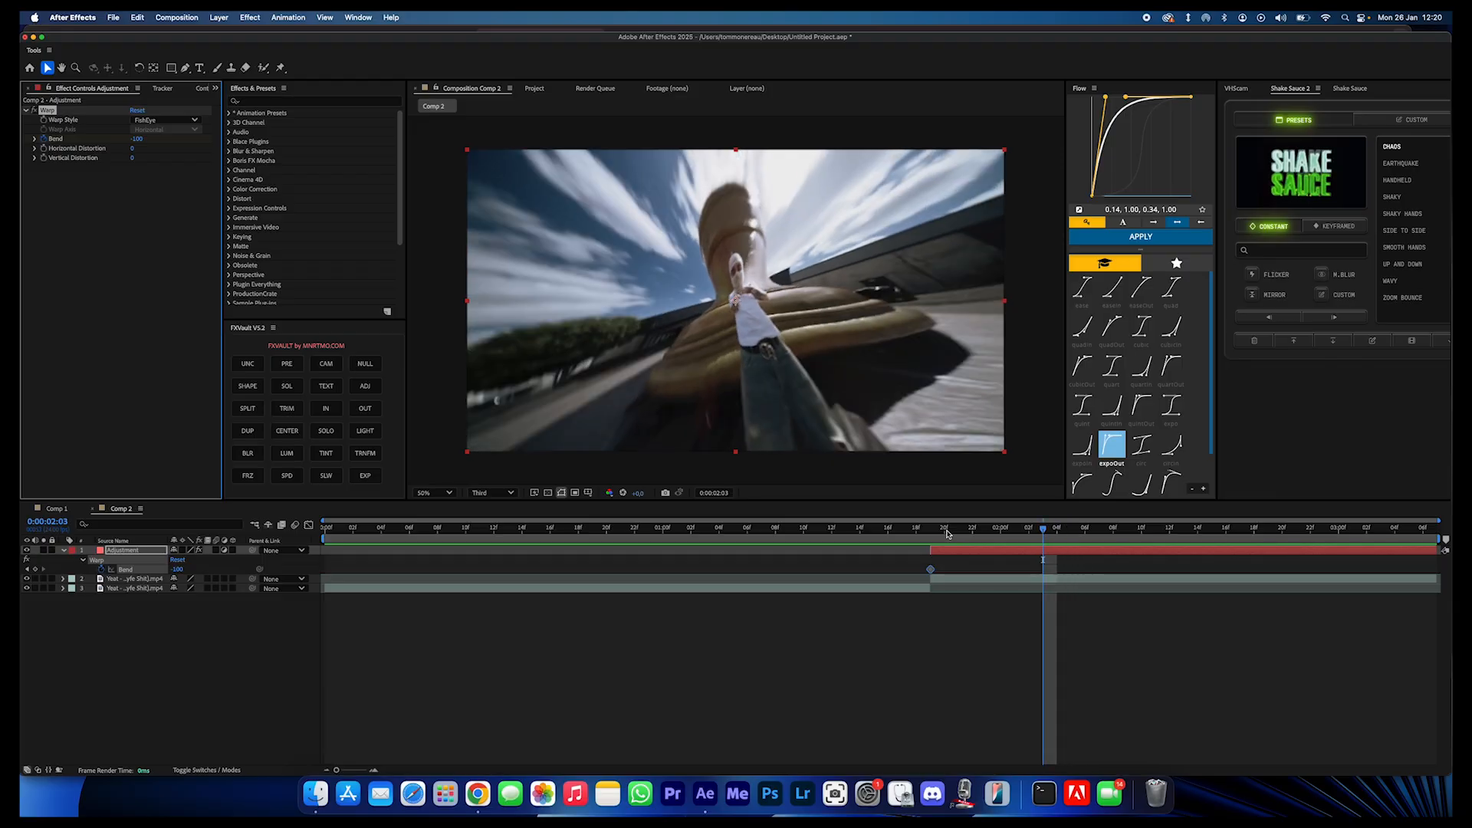
{"action": "left_click", "coordinate": [947, 534]}
{"action": "key", "text": "space"}
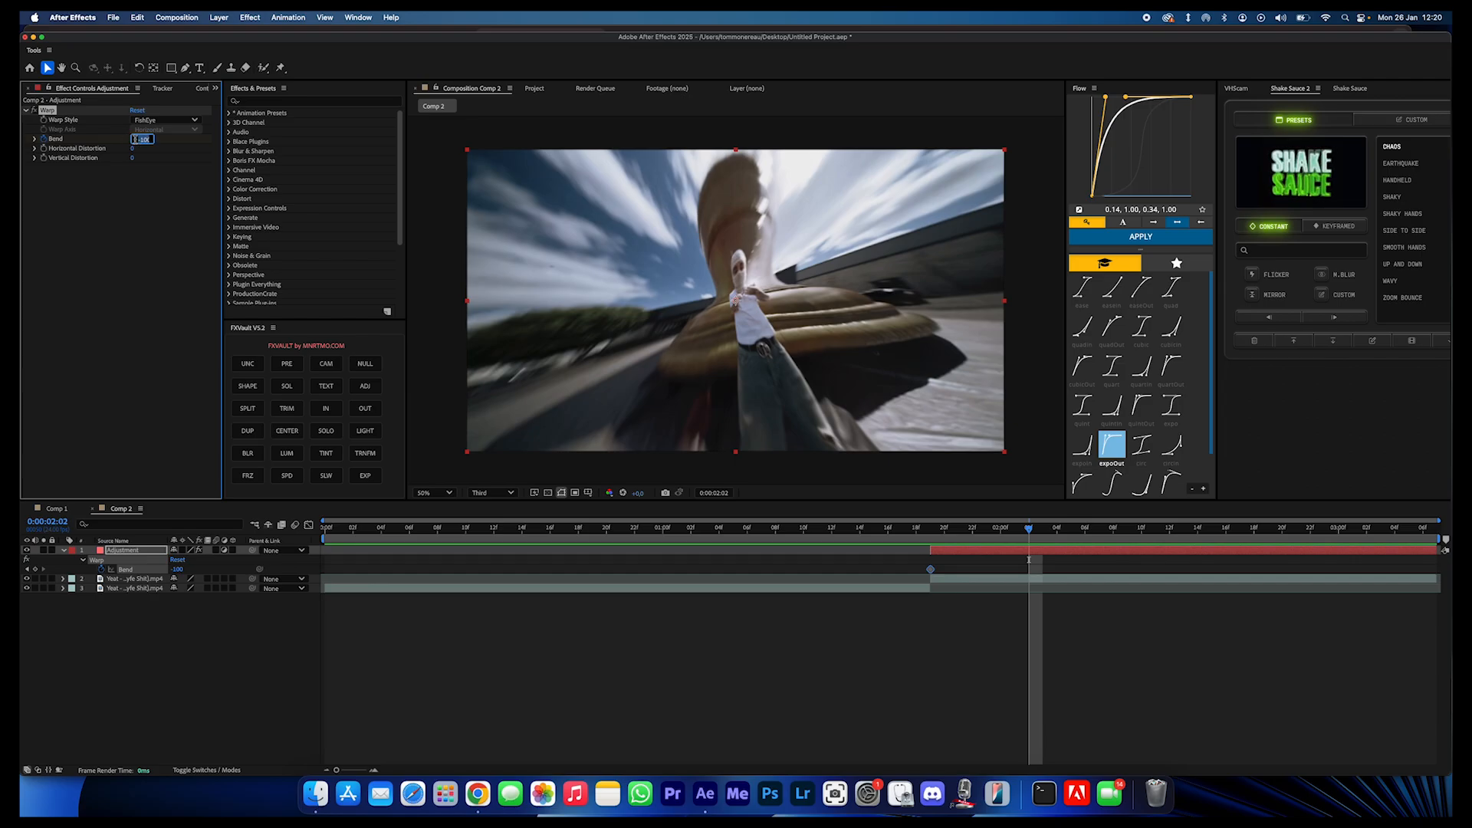
{"action": "type", "text": "0"}
{"action": "key", "text": "Return"}
- Move the second Bend keyframe to 0:00:02:05 and preview the motion across the cut
{"action": "left_click_drag", "start_coordinate": [942, 519], "coordinate": [846, 532]}
{"action": "key", "text": "space"}
{"action": "key", "text": "space"}
{"action": "left_click", "coordinate": [944, 533]}
{"action": "left_click_drag", "start_coordinate": [1043, 570], "coordinate": [1071, 569]}
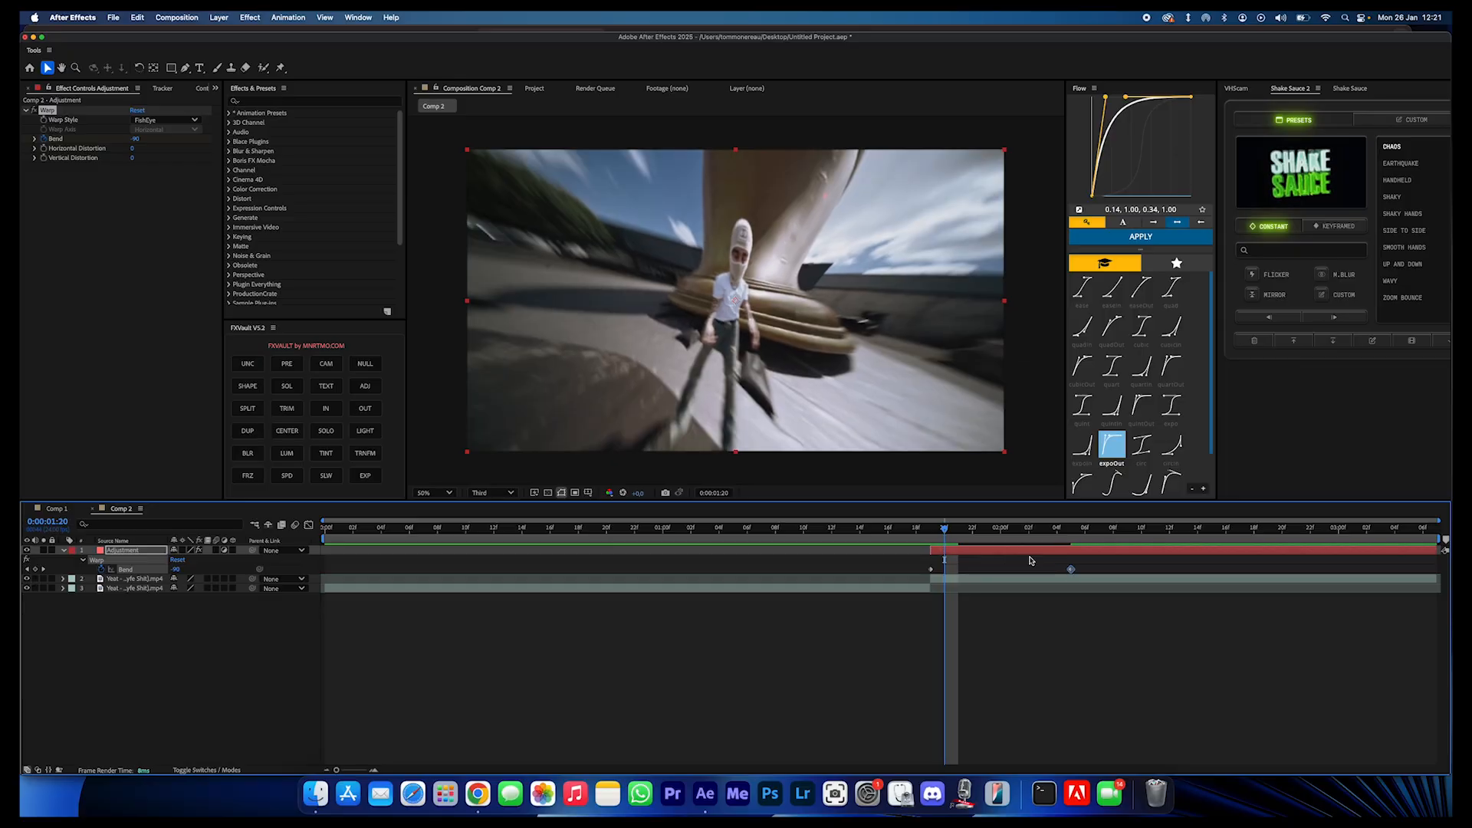
{"action": "left_click", "coordinate": [888, 530]}
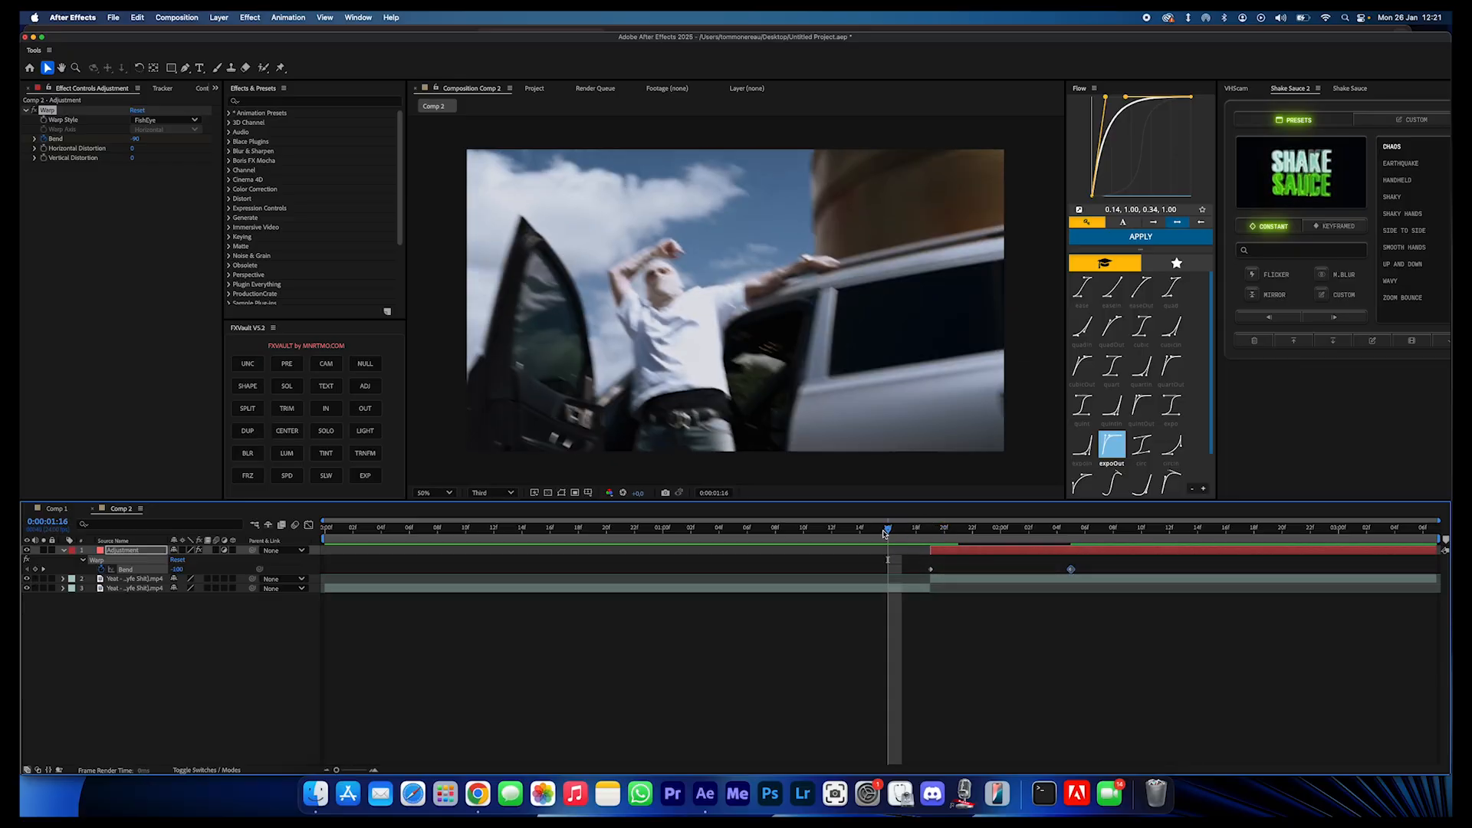
{"action": "key", "text": "space"}
{"action": "key", "text": "space"}
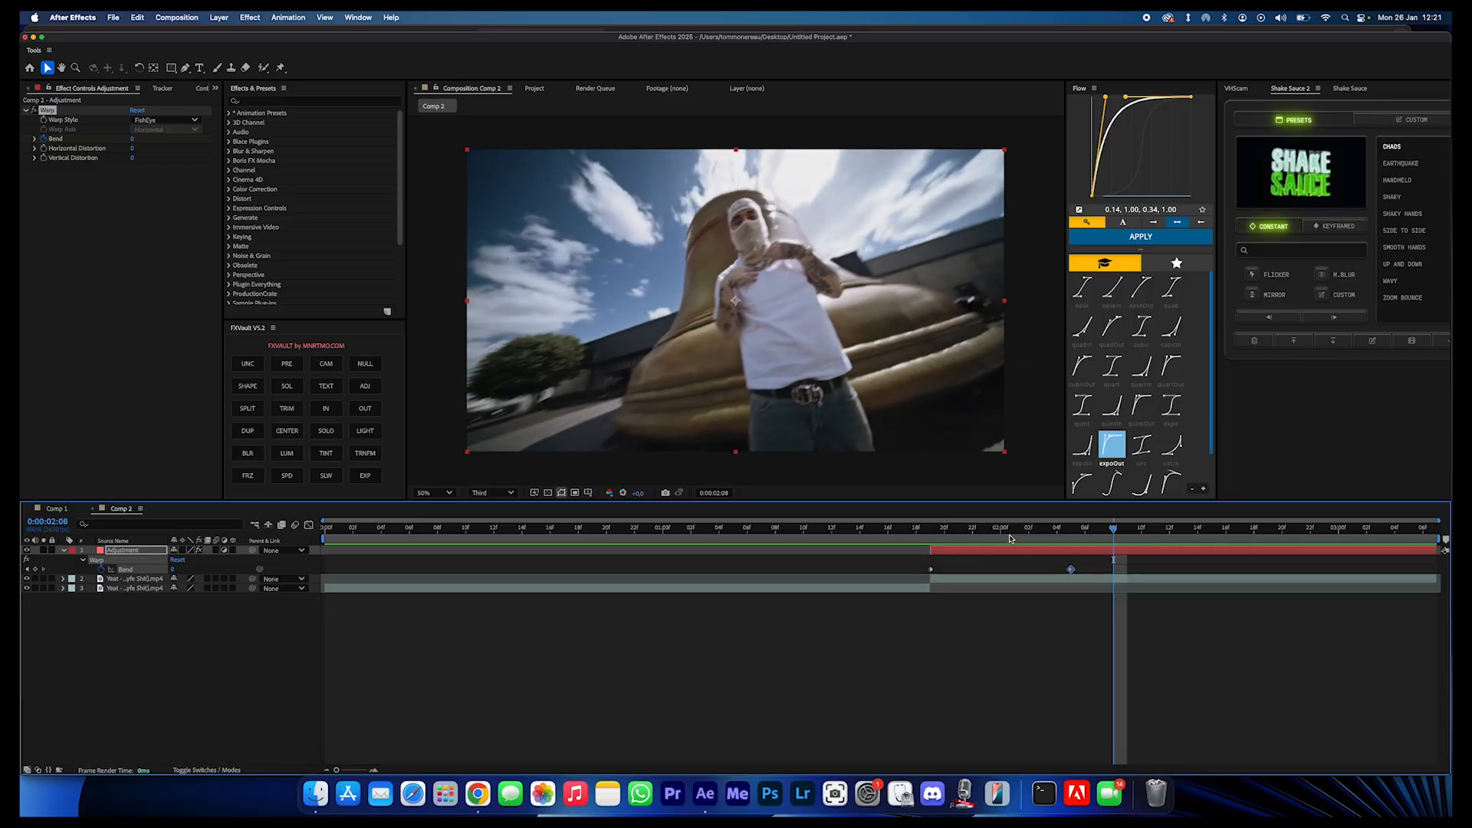
- Copy both Bend keyframes, paste them at 0:00:02:10, and preview the repeated warp
{"action": "left_click_drag", "start_coordinate": [1092, 576], "coordinate": [875, 595]}
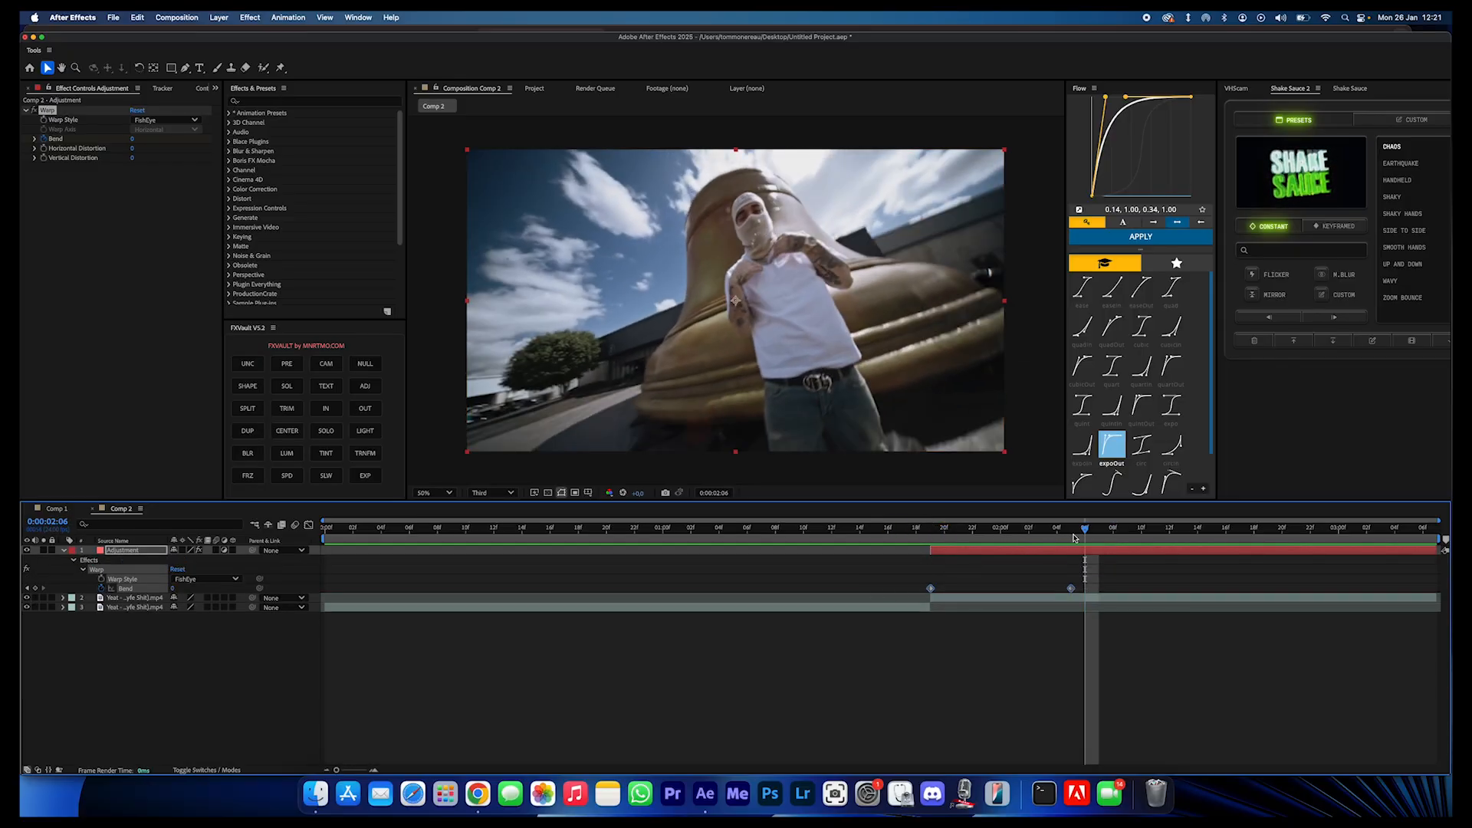
{"action": "left_click", "coordinate": [1141, 528]}
{"action": "key", "text": "ctrl+v"}
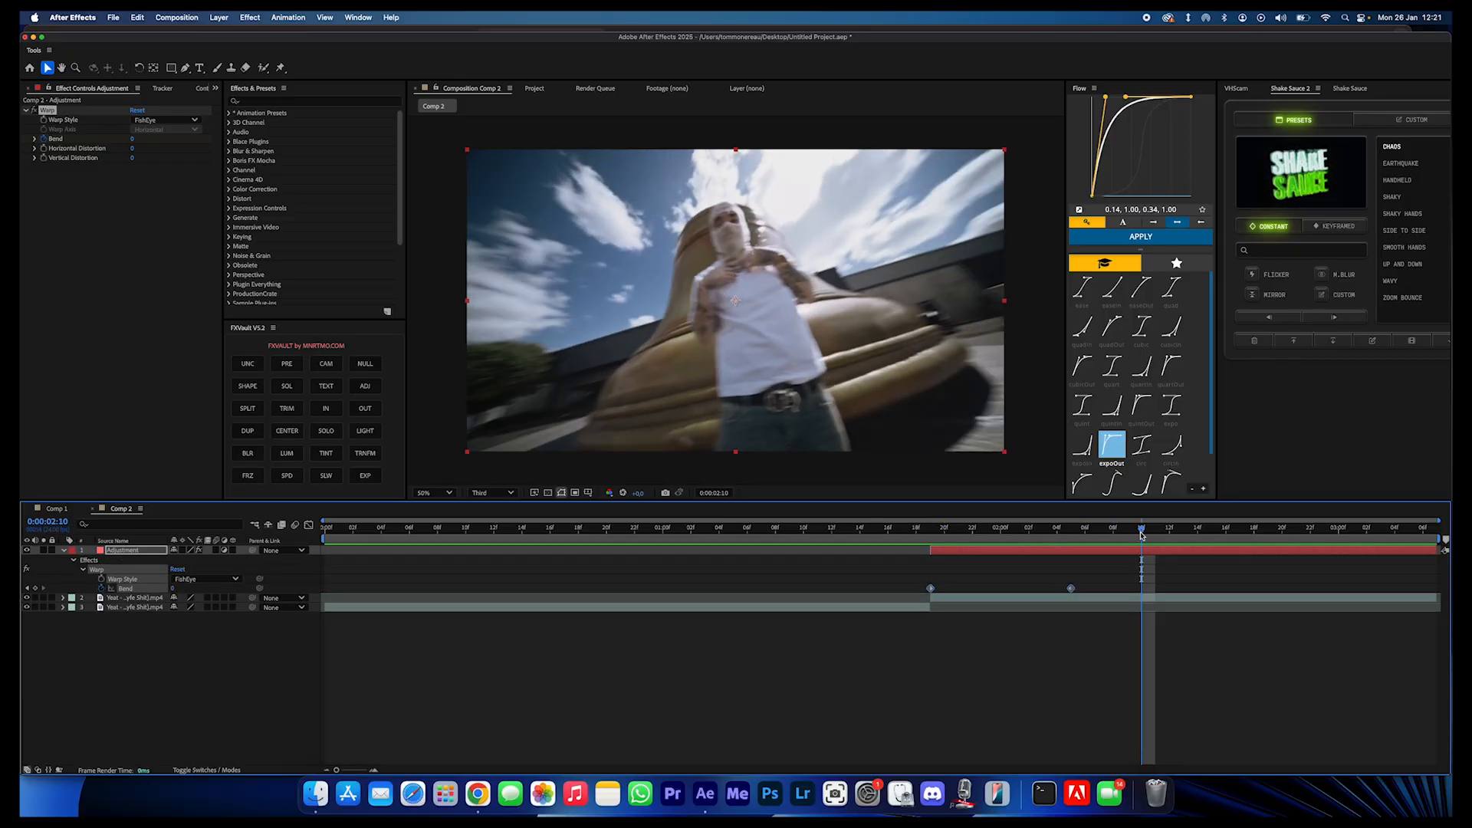
{"action": "left_click", "coordinate": [1040, 528]}
{"action": "left_click", "coordinate": [888, 528]}
{"action": "key", "text": "space"}
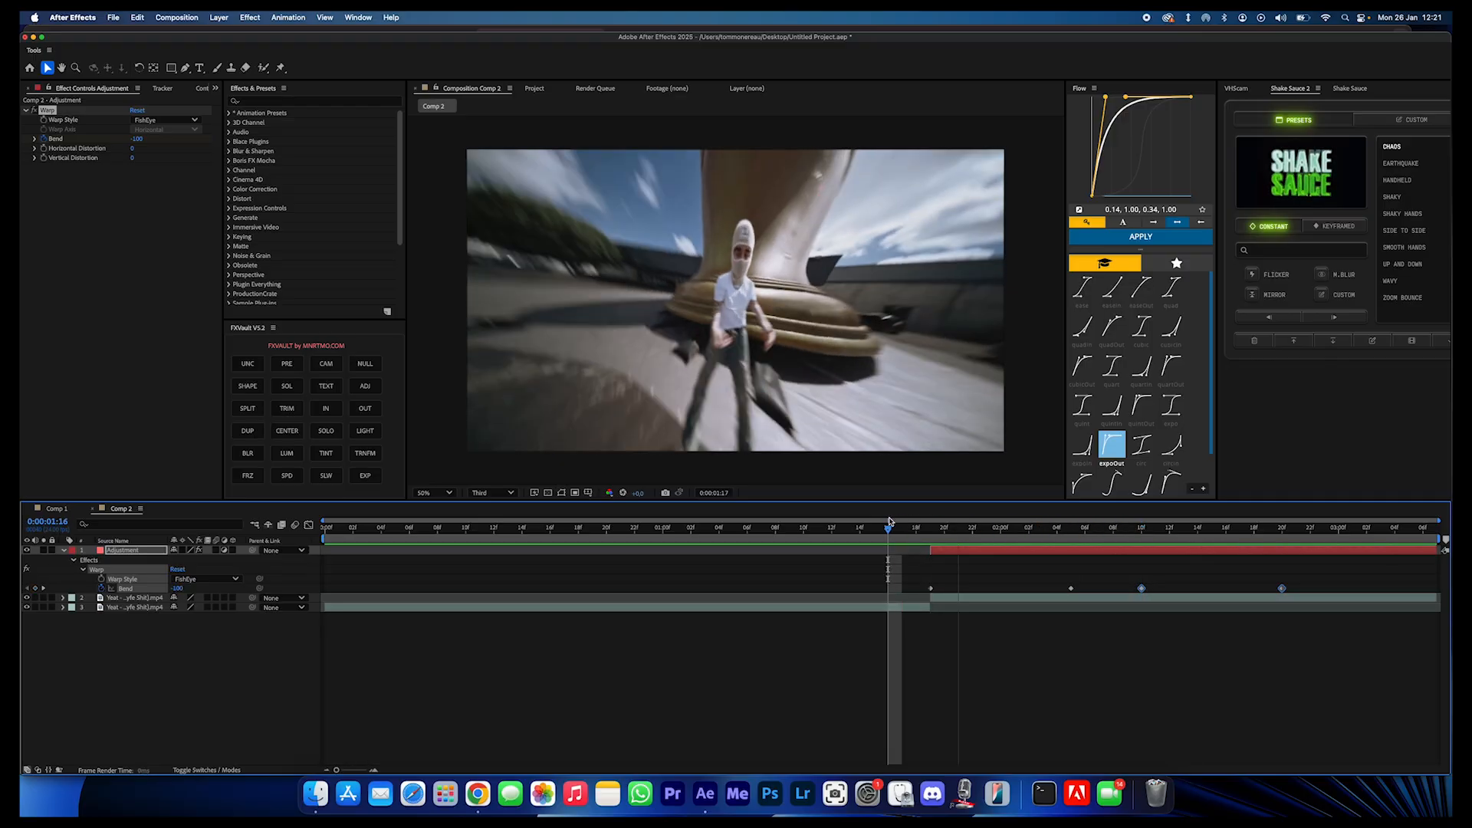
{"action": "key", "text": "space"}
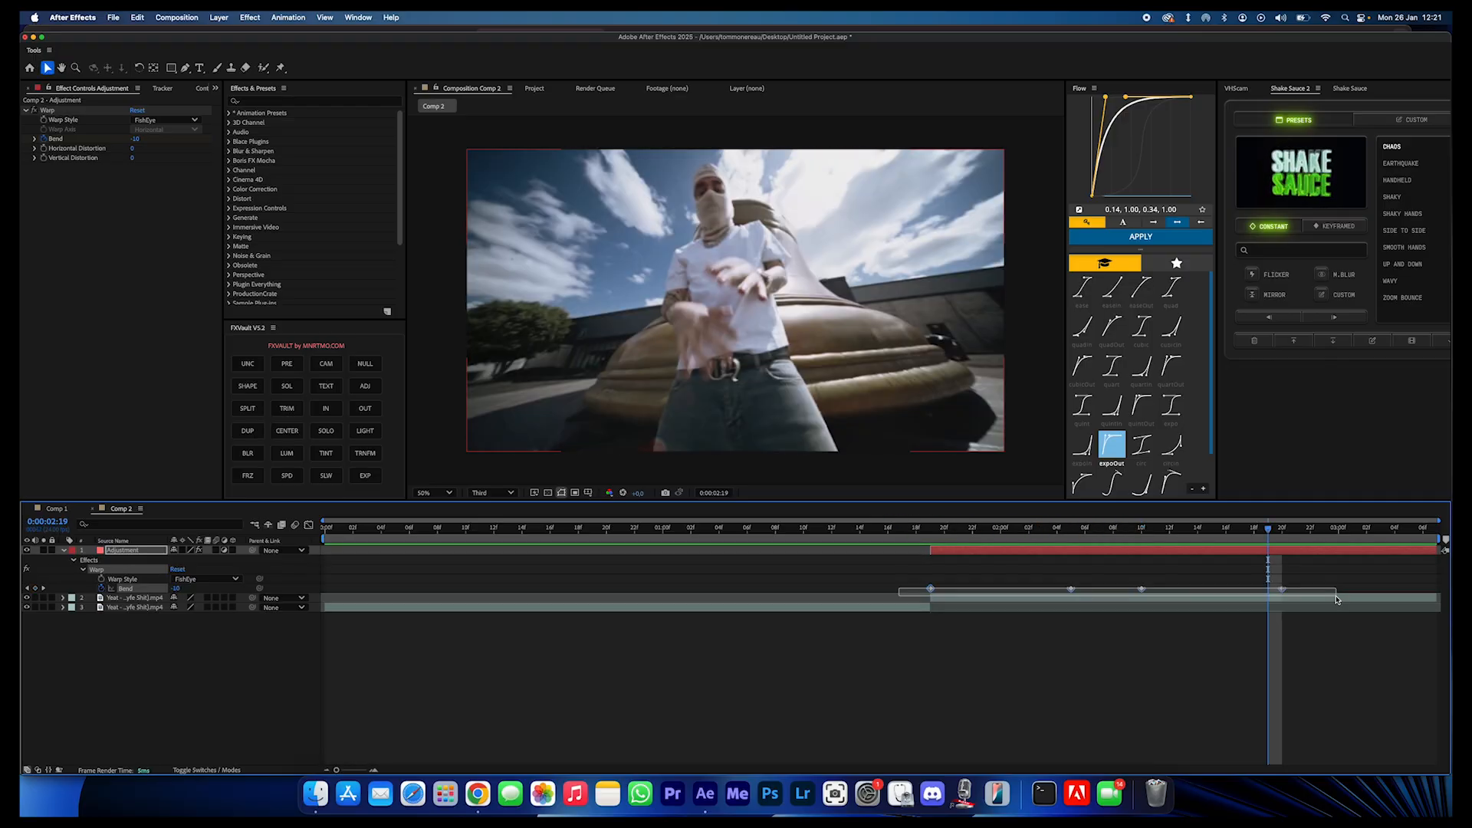
- Apply Easy Ease to all four Bend keyframes
{"action": "right_click", "coordinate": [1281, 589]}
{"action": "mouse_move", "coordinate": [1334, 764]}
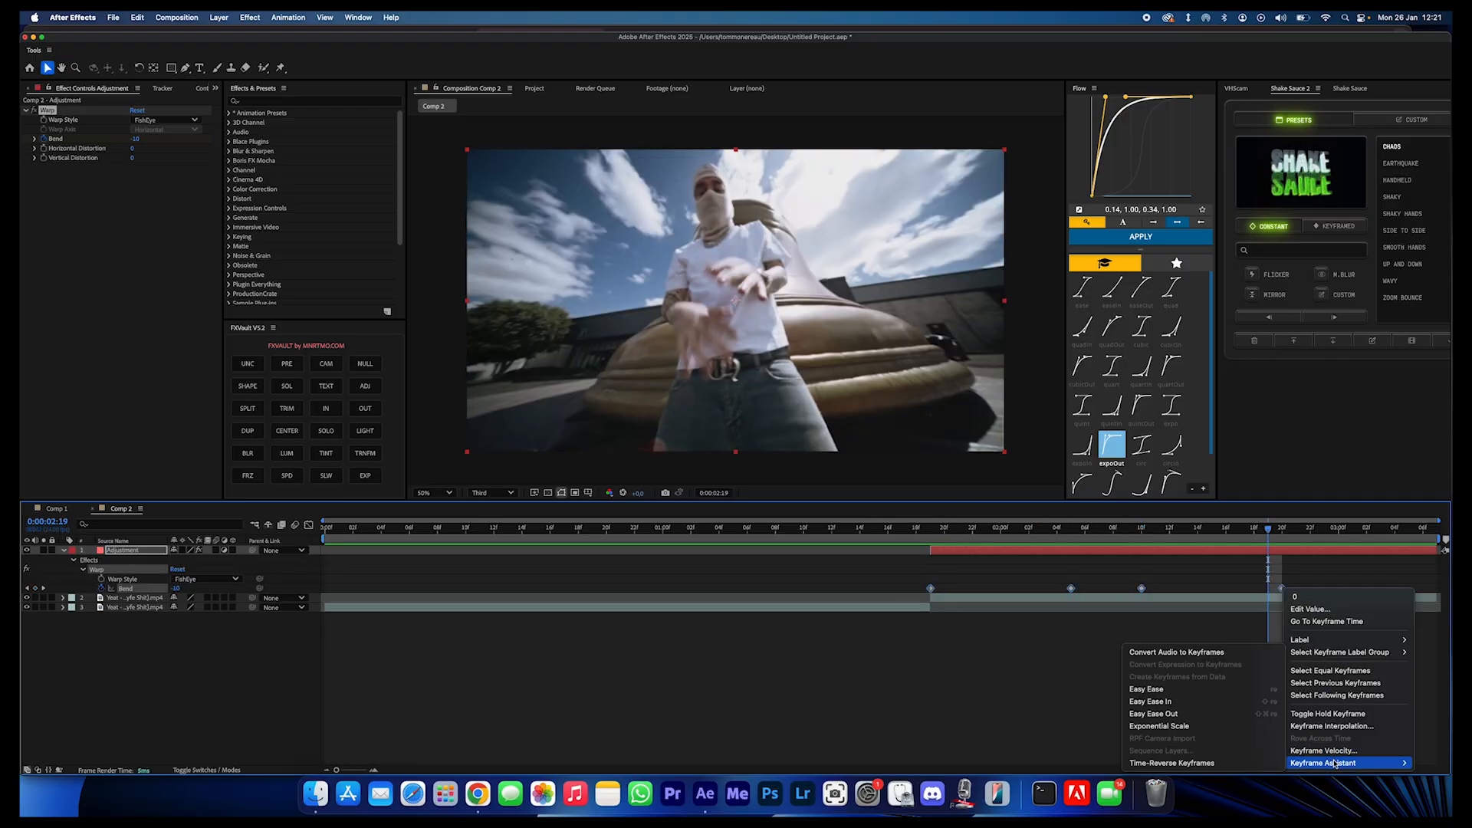
{"action": "left_click", "coordinate": [1137, 689]}
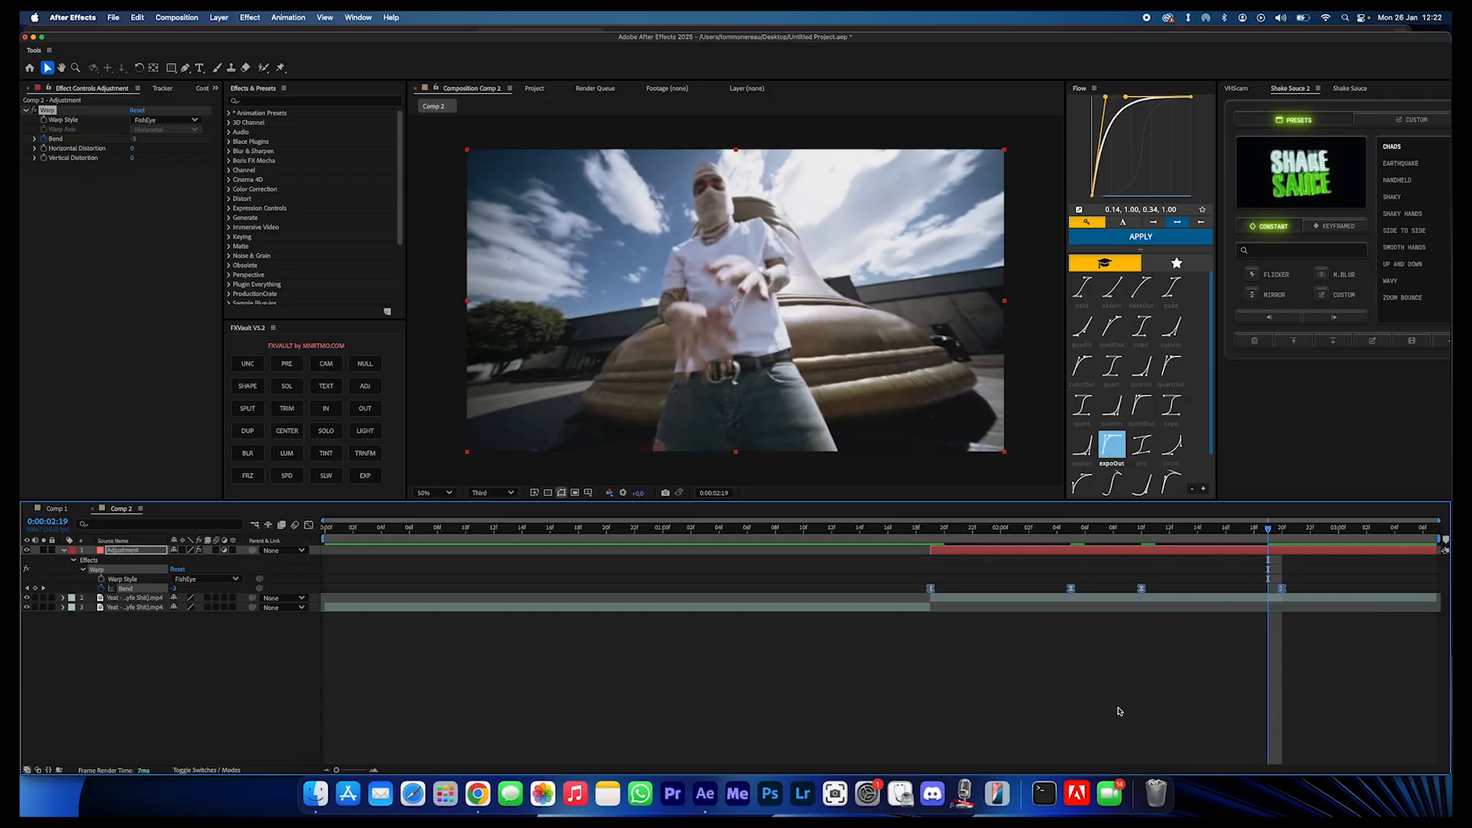
- In the Bend value graph, lengthen the first keyframe's outgoing handle to about 0:00:02:05 and preview the easing
{"action": "left_click", "coordinate": [310, 528]}
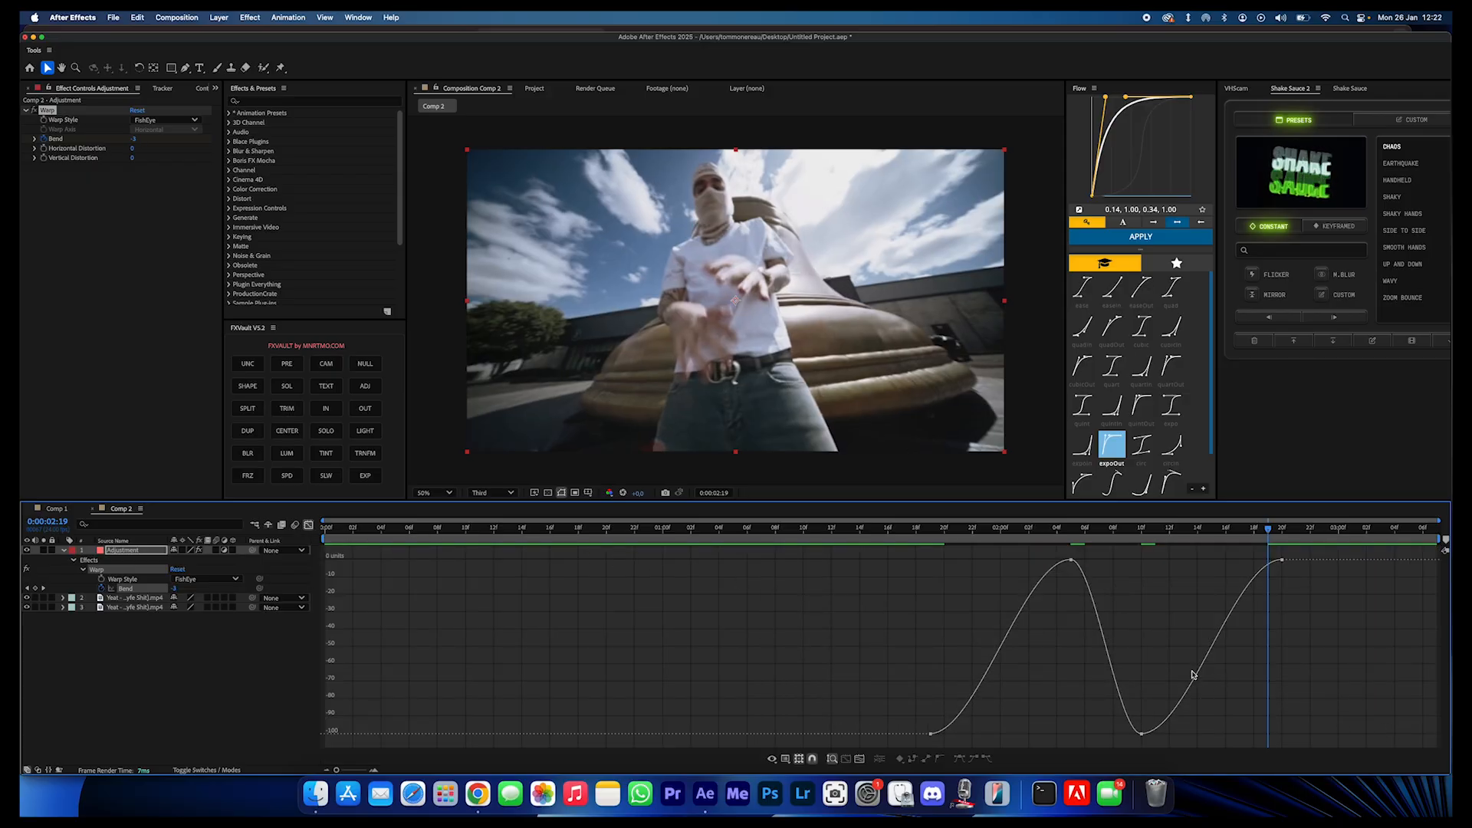
{"action": "left_click_drag", "start_coordinate": [873, 587], "coordinate": [1353, 747]}
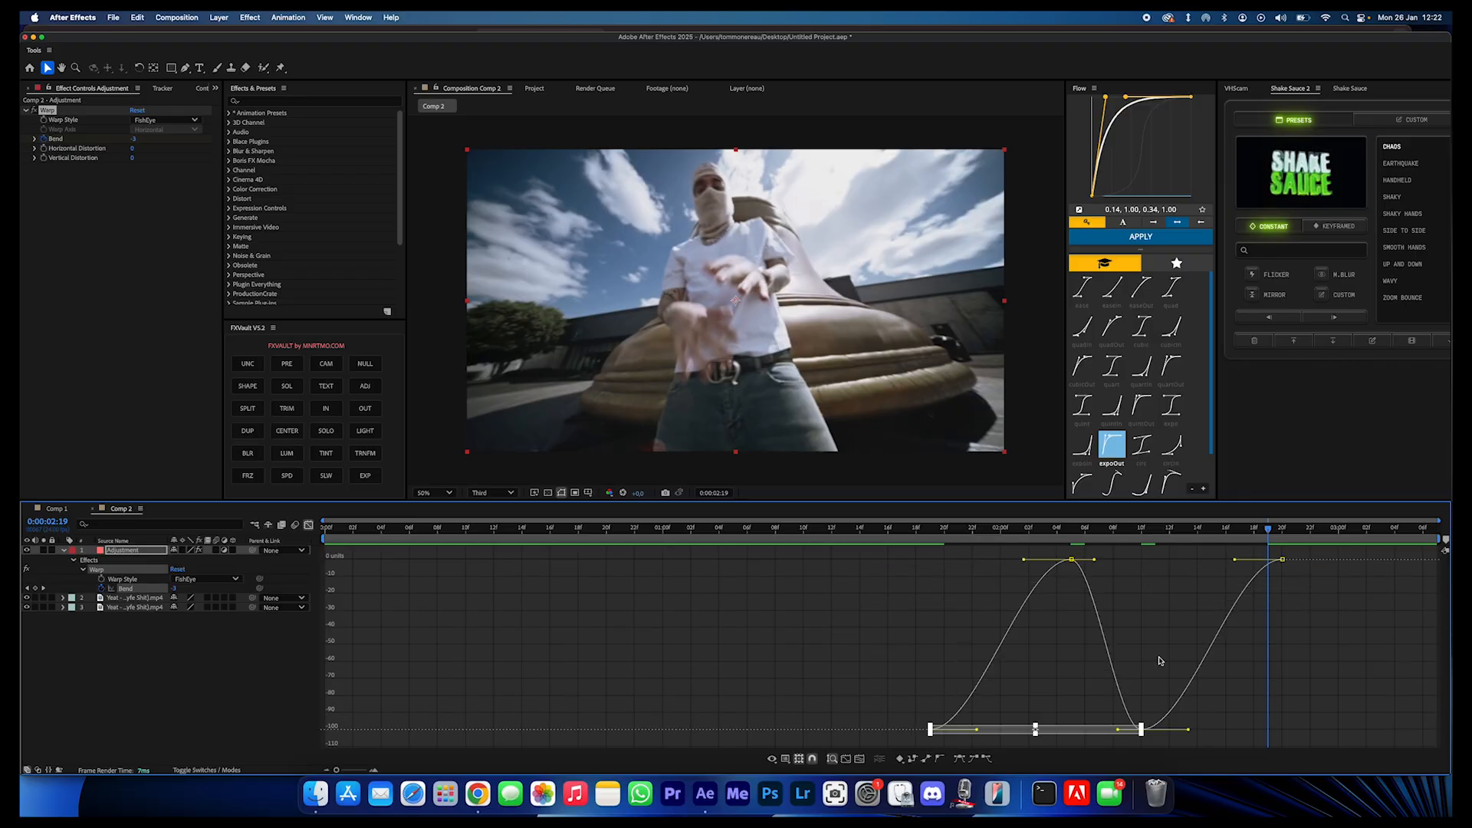
{"action": "left_click", "coordinate": [1324, 677]}
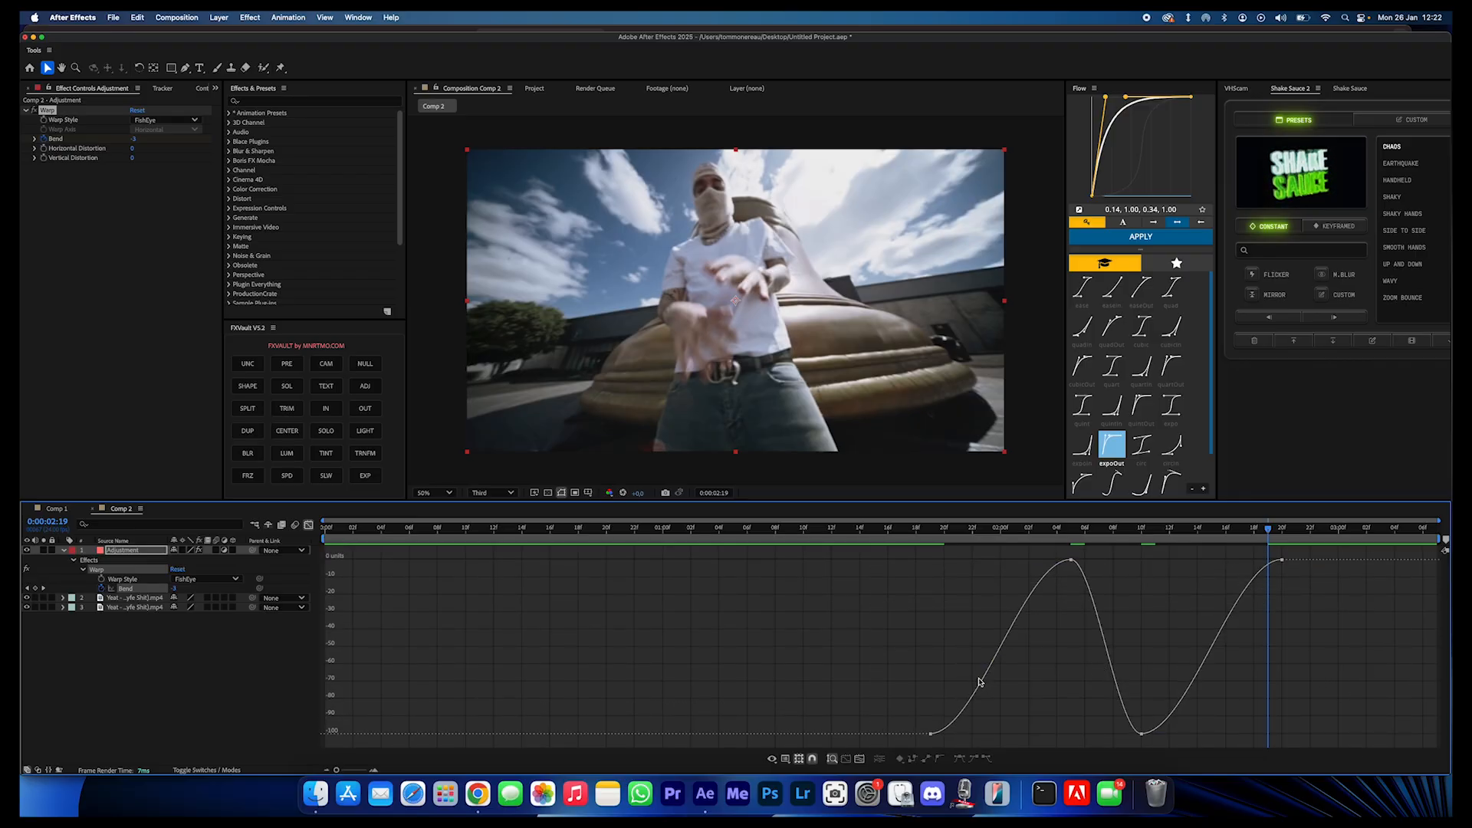
{"action": "left_click_drag", "start_coordinate": [941, 569], "coordinate": [1392, 734]}
{"action": "double_click", "coordinate": [957, 721]}
{"action": "left_click_drag", "start_coordinate": [978, 737], "coordinate": [1010, 737]}
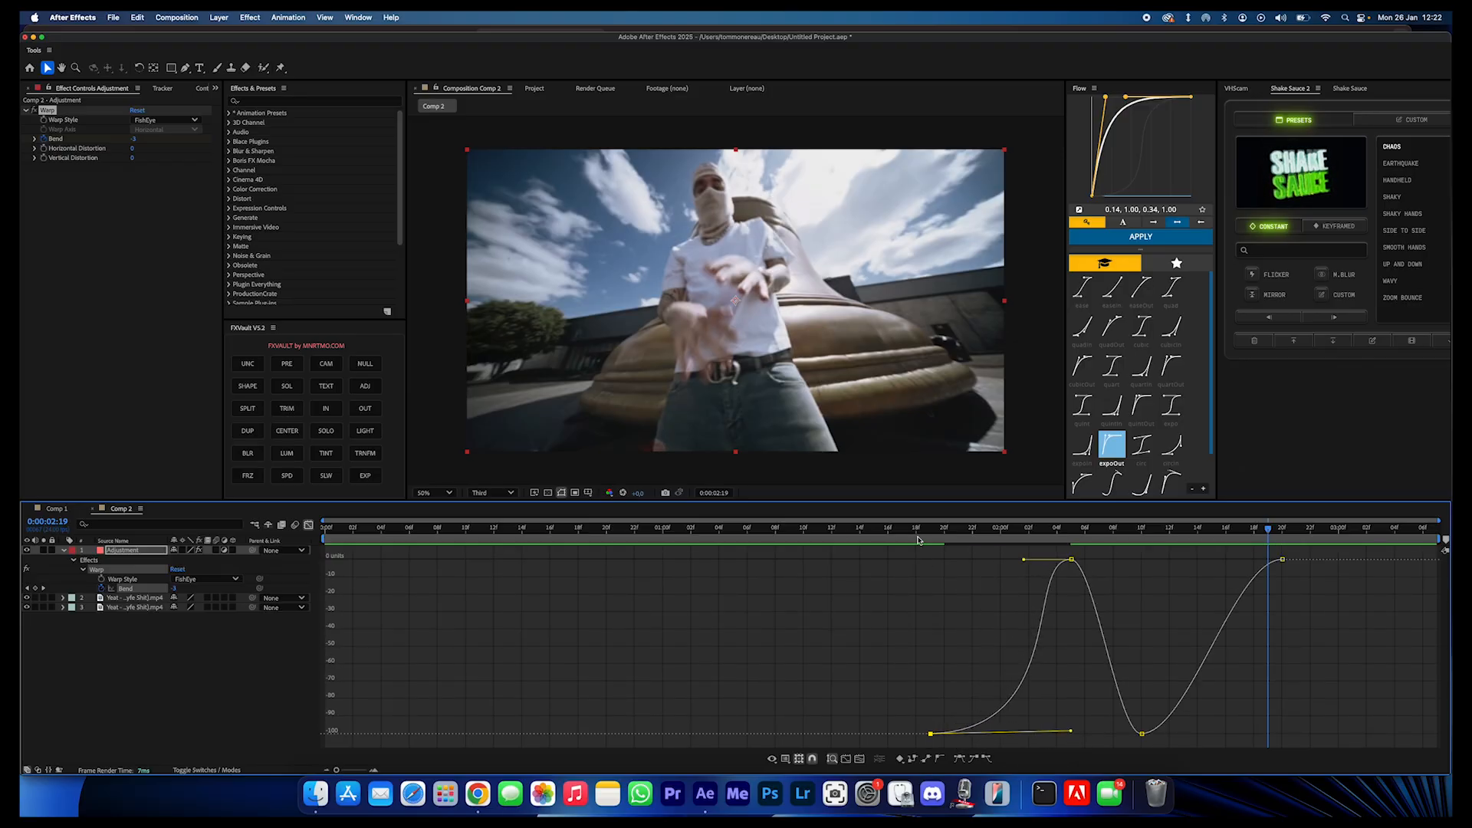
{"action": "left_click", "coordinate": [888, 530]}
{"action": "key", "text": "space"}
- Lengthen the last Bend keyframe's incoming handle back to about 0:00:02:10 and replay the transition
{"action": "key", "text": "space"}
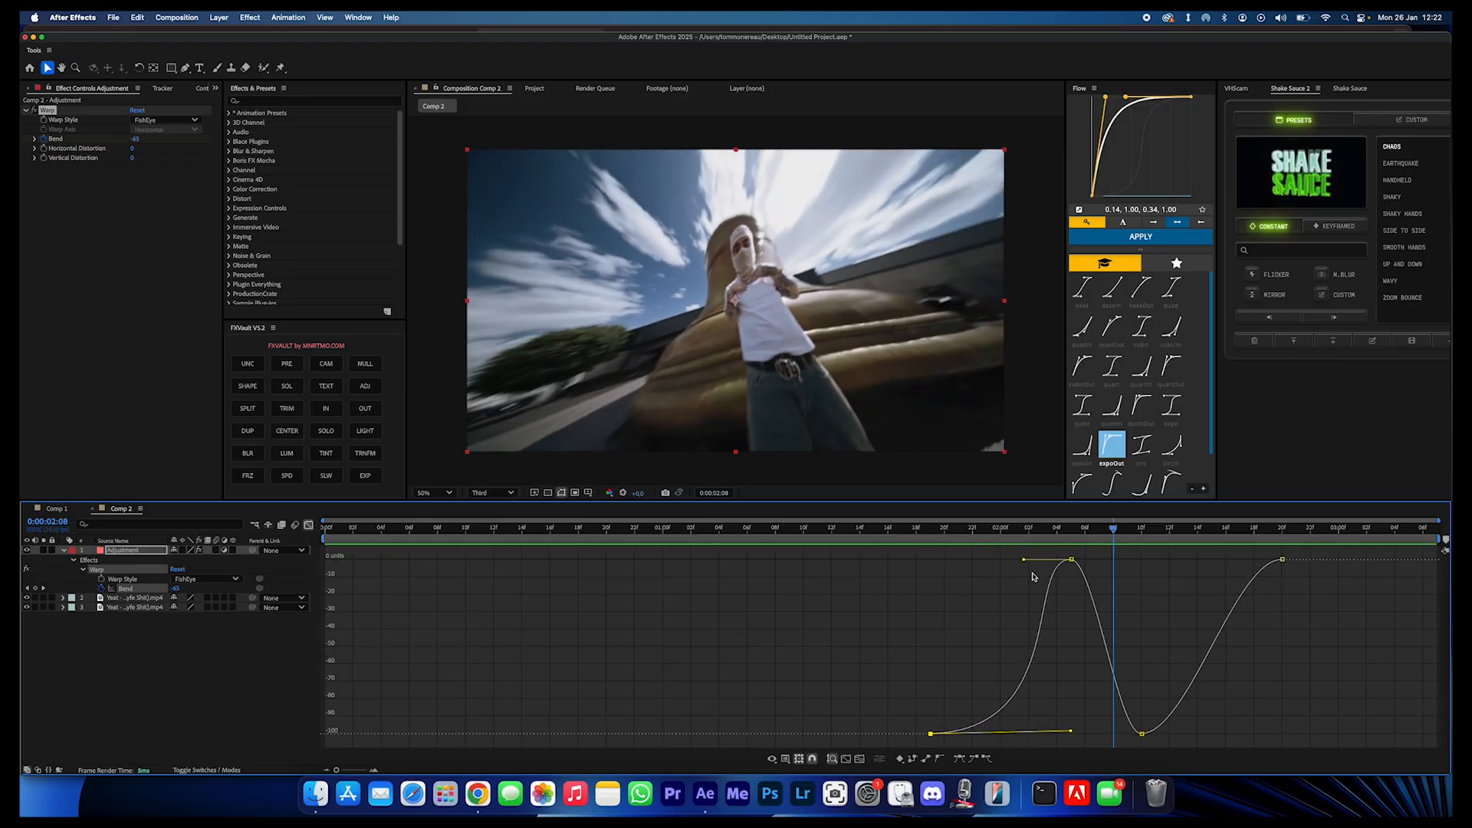
{"action": "key", "text": "space"}
{"action": "key", "text": "space"}
{"action": "left_click", "coordinate": [847, 529]}
{"action": "key", "text": "space"}
{"action": "key", "text": "space"}
{"action": "left_click_drag", "start_coordinate": [1264, 546], "coordinate": [1135, 568]}
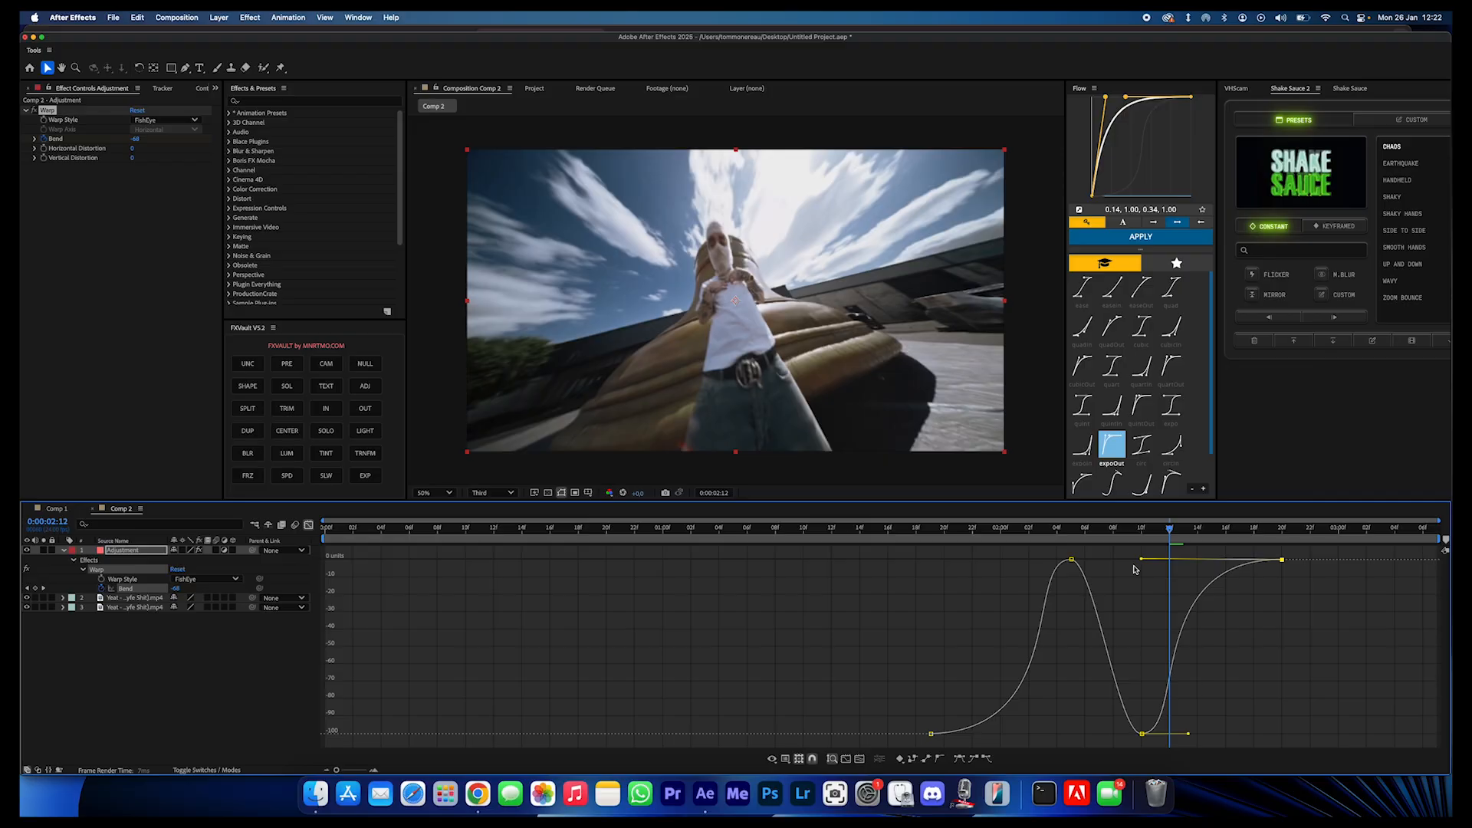
{"action": "left_click_drag", "start_coordinate": [950, 530], "coordinate": [900, 531]}
{"action": "key", "text": "space"}
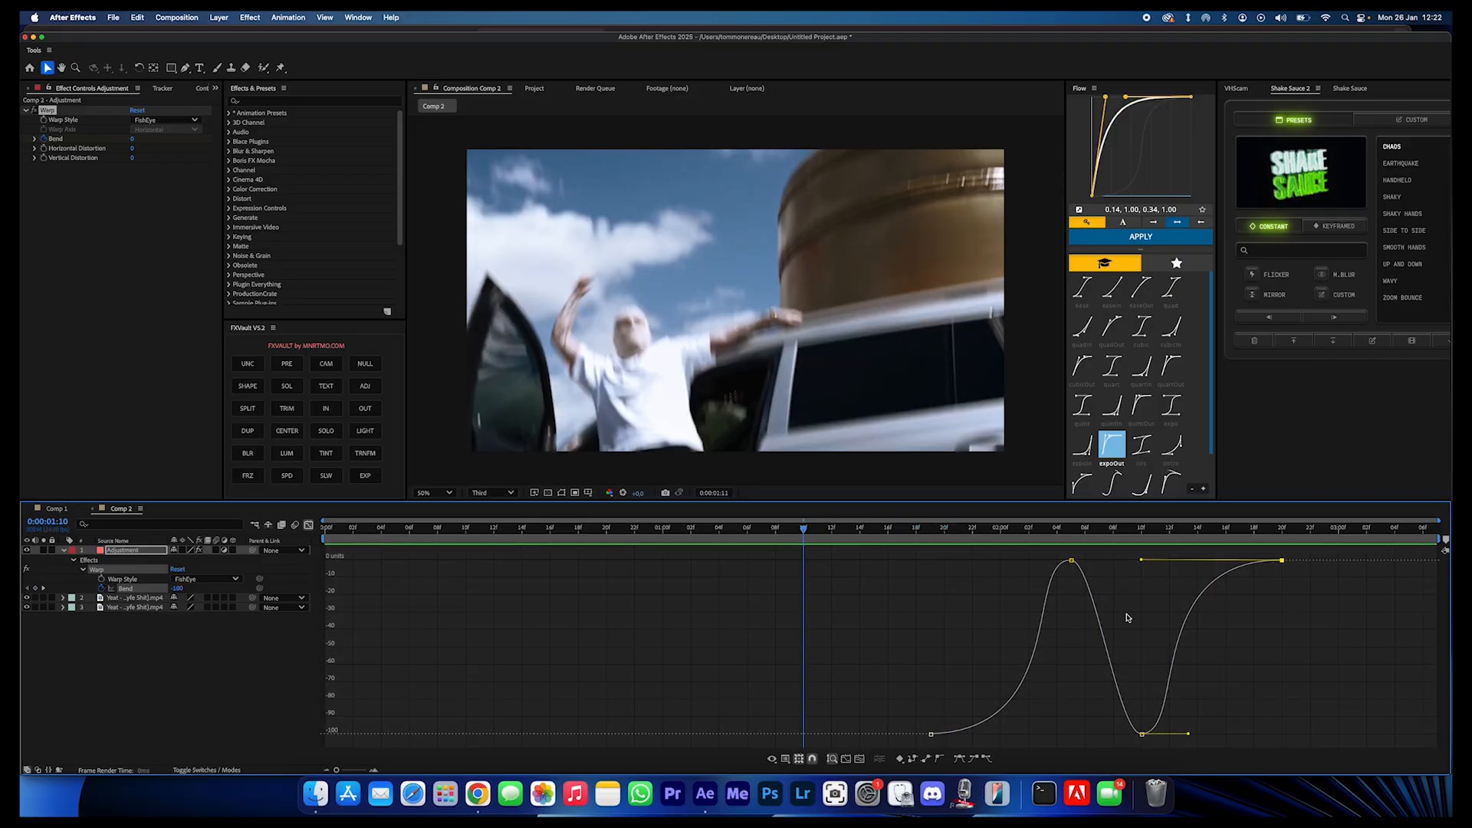
{"action": "key", "text": "space"}
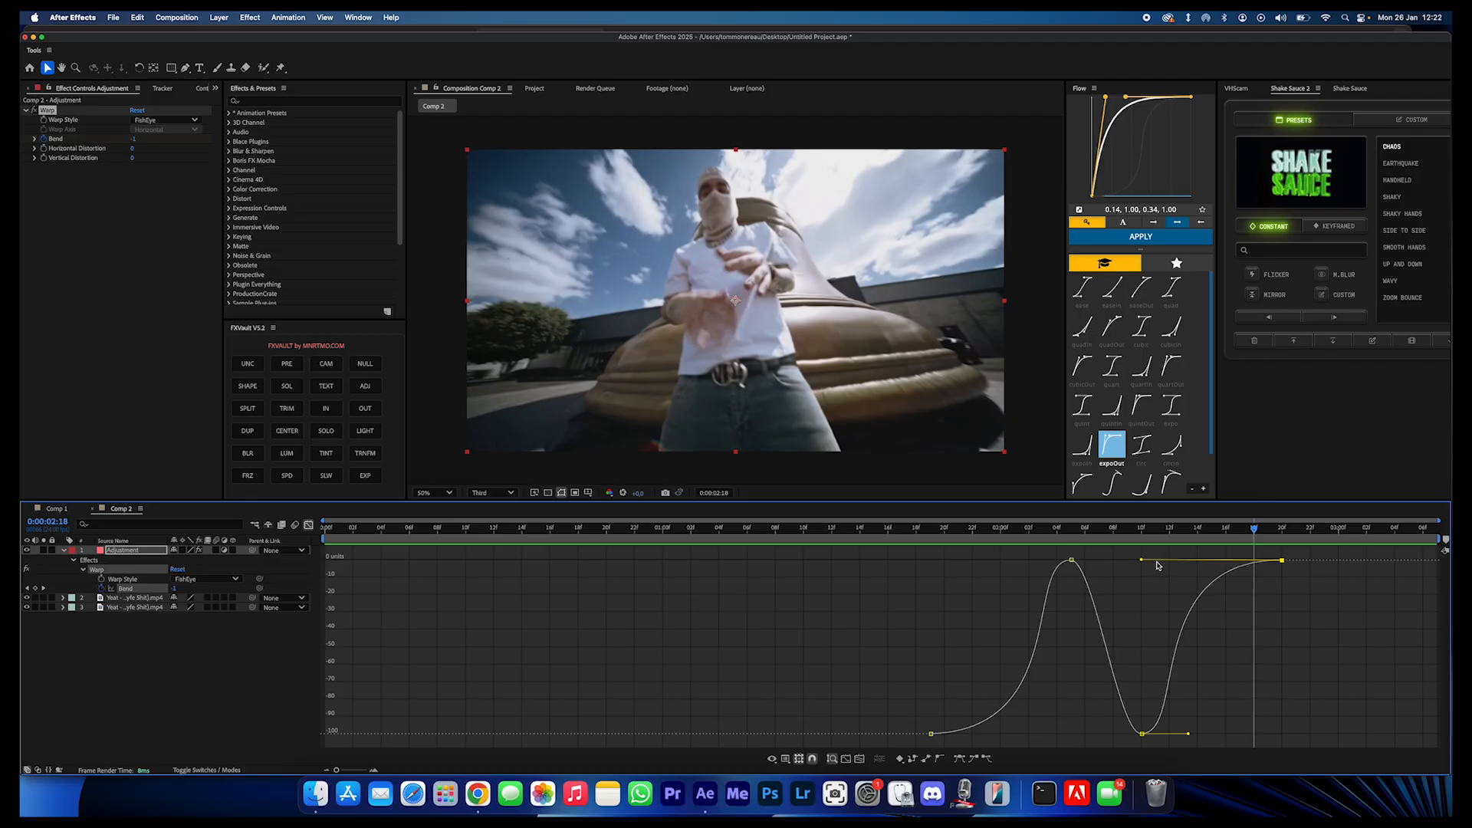
- Extend the third Bend keyframe's outgoing handle to about 0:00:02:17 and preview the second warp
{"action": "left_click", "coordinate": [1181, 542]}
{"action": "left_click_drag", "start_coordinate": [1145, 556], "coordinate": [1138, 559]}
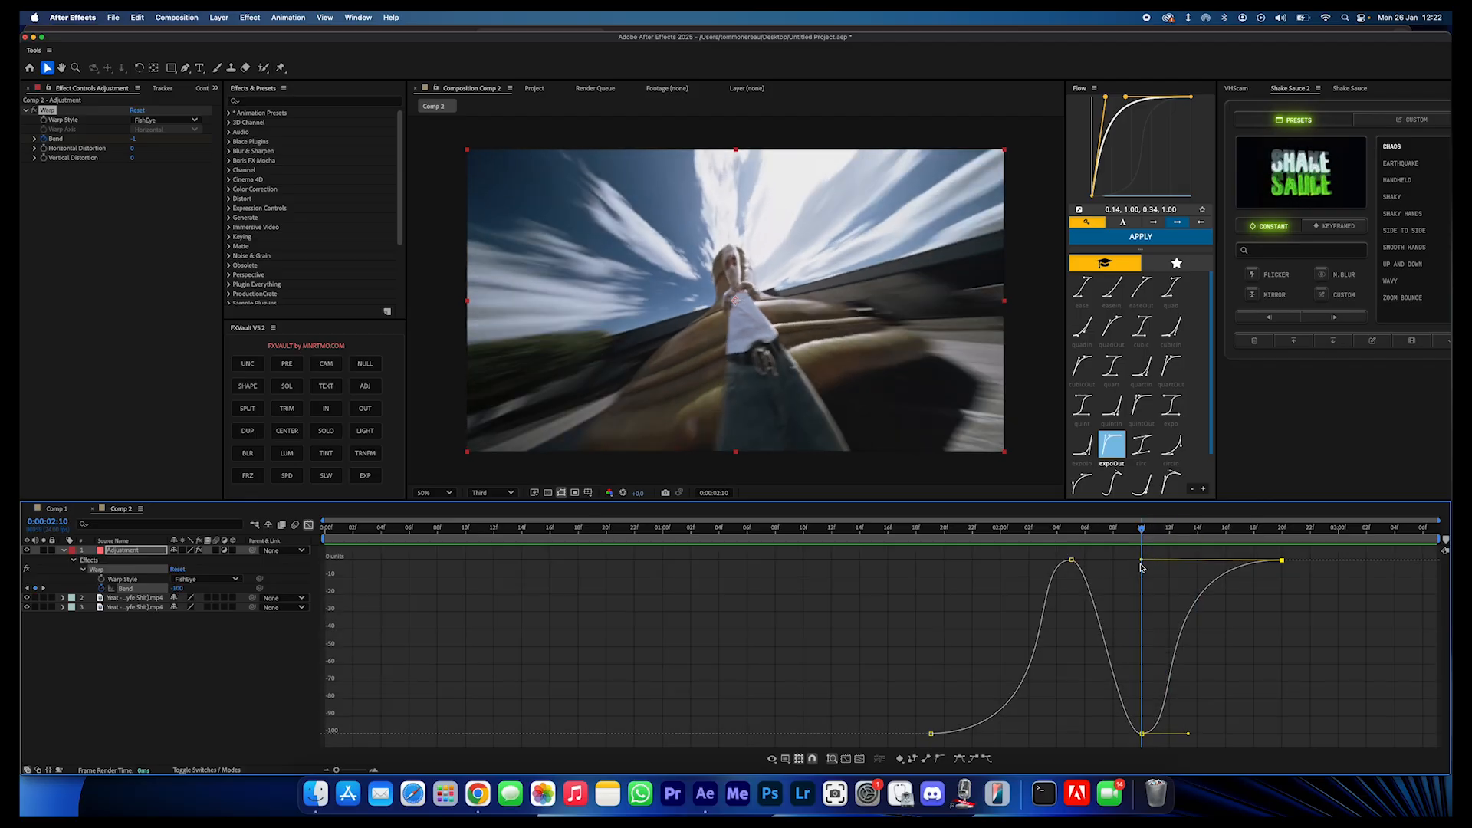
{"action": "left_click_drag", "start_coordinate": [1185, 735], "coordinate": [1205, 734]}
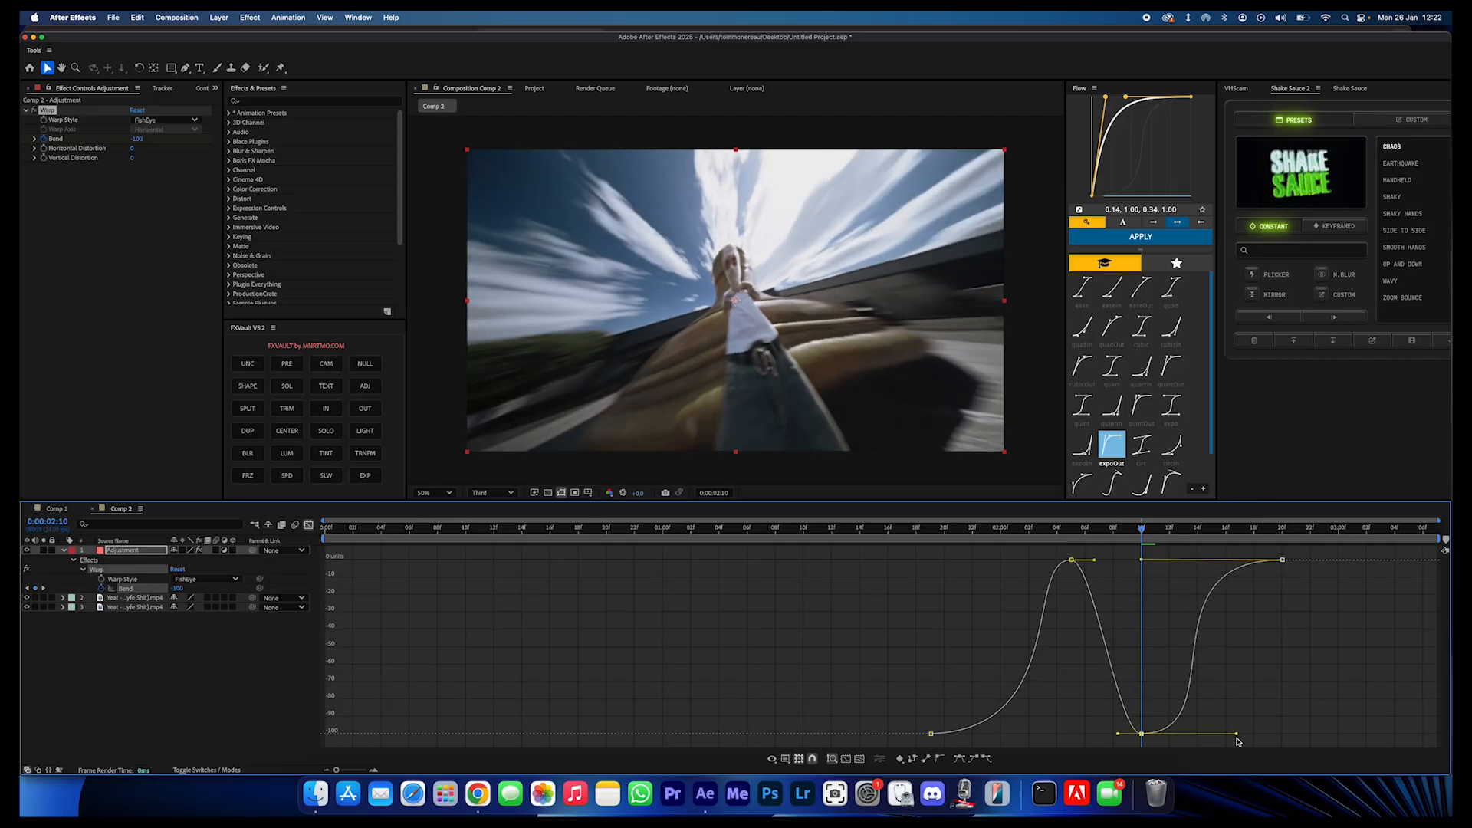
{"action": "left_click", "coordinate": [871, 543]}
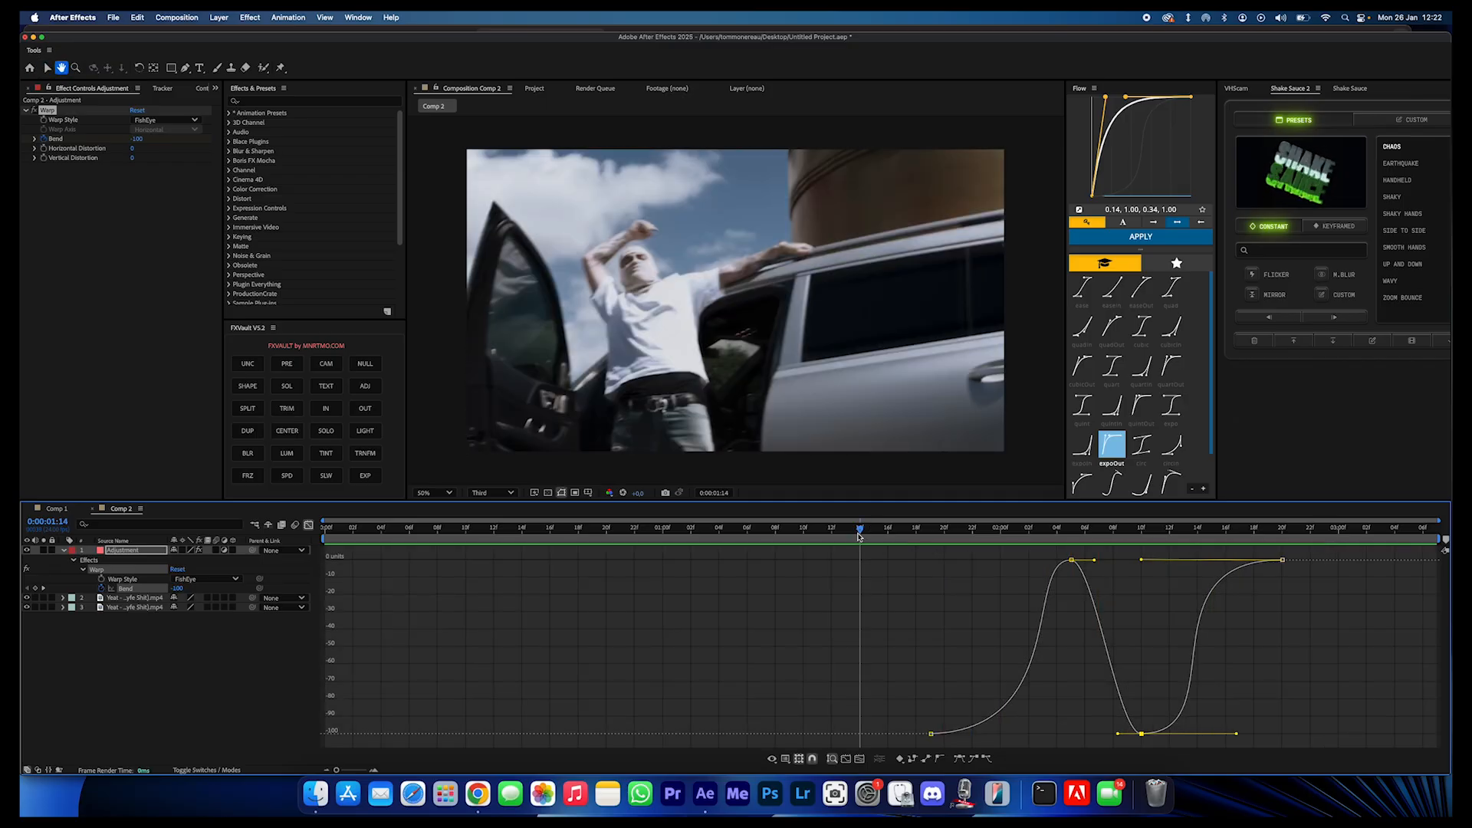
{"action": "key", "text": "space"}
{"action": "key", "text": "space"}
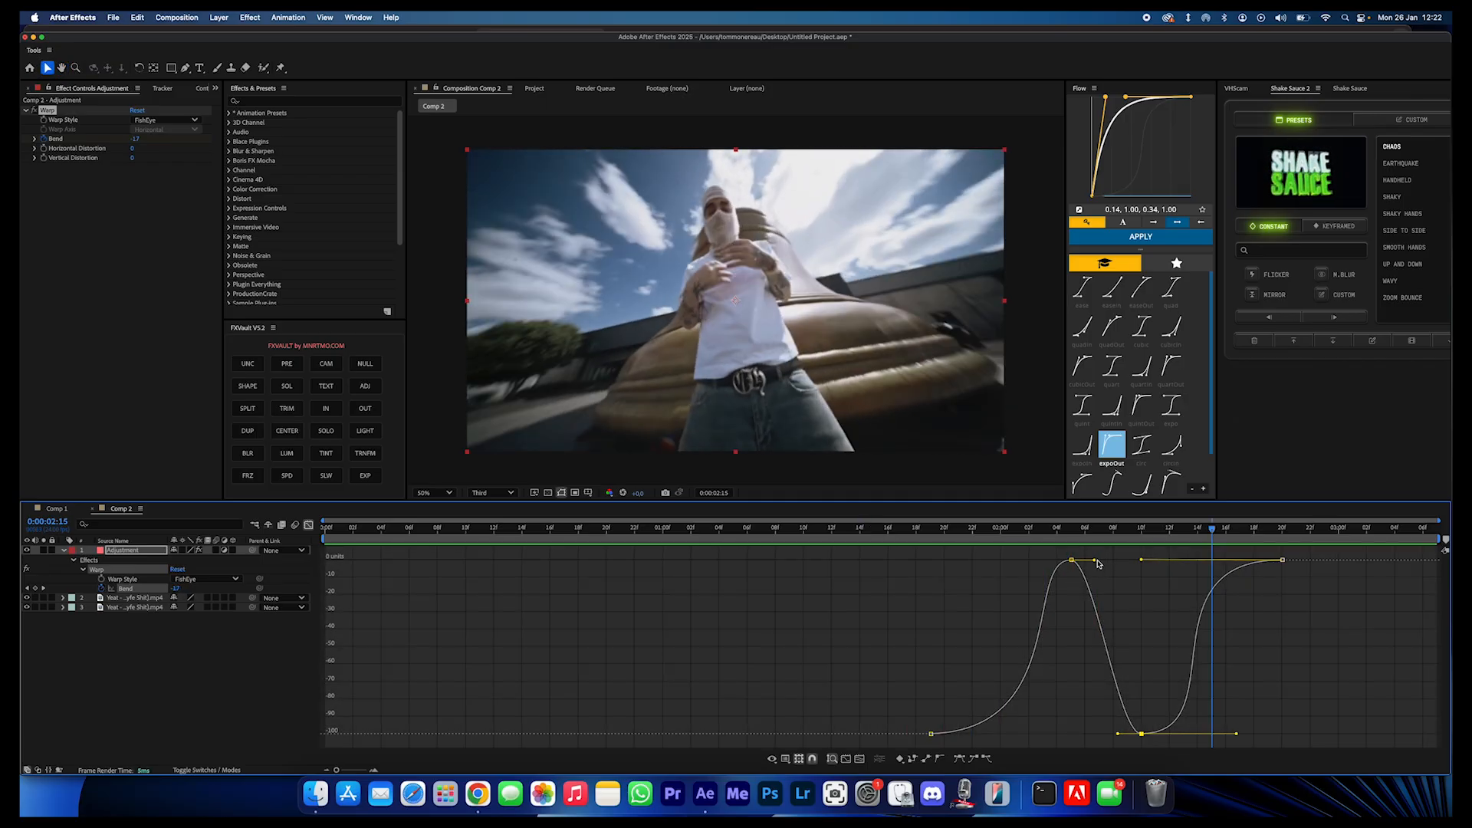
{"action": "left_click", "coordinate": [1051, 543]}
- Tilt the third Bend keyframe's outgoing handle upward, shorten the last keyframe's incoming handle to about 0:00:02:15, and replay
{"action": "key", "text": "space"}
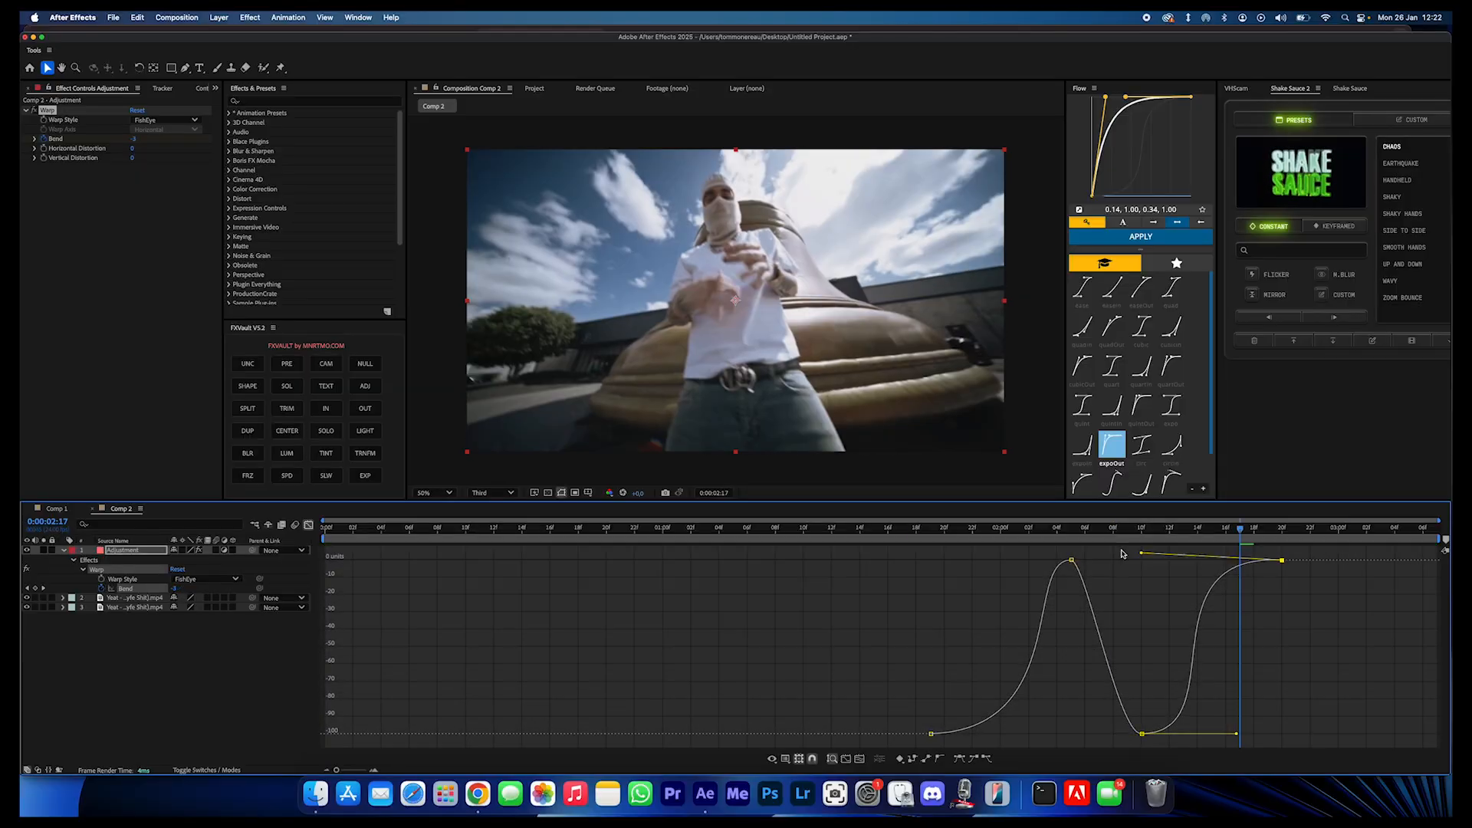
{"action": "left_click", "coordinate": [917, 533]}
{"action": "key", "text": "space"}
{"action": "left_click_drag", "start_coordinate": [1239, 735], "coordinate": [1236, 696]}
{"action": "key", "text": "space"}
{"action": "left_click_drag", "start_coordinate": [1152, 566], "coordinate": [1217, 560]}
{"action": "left_click", "coordinate": [860, 532]}
{"action": "key", "text": "space"}
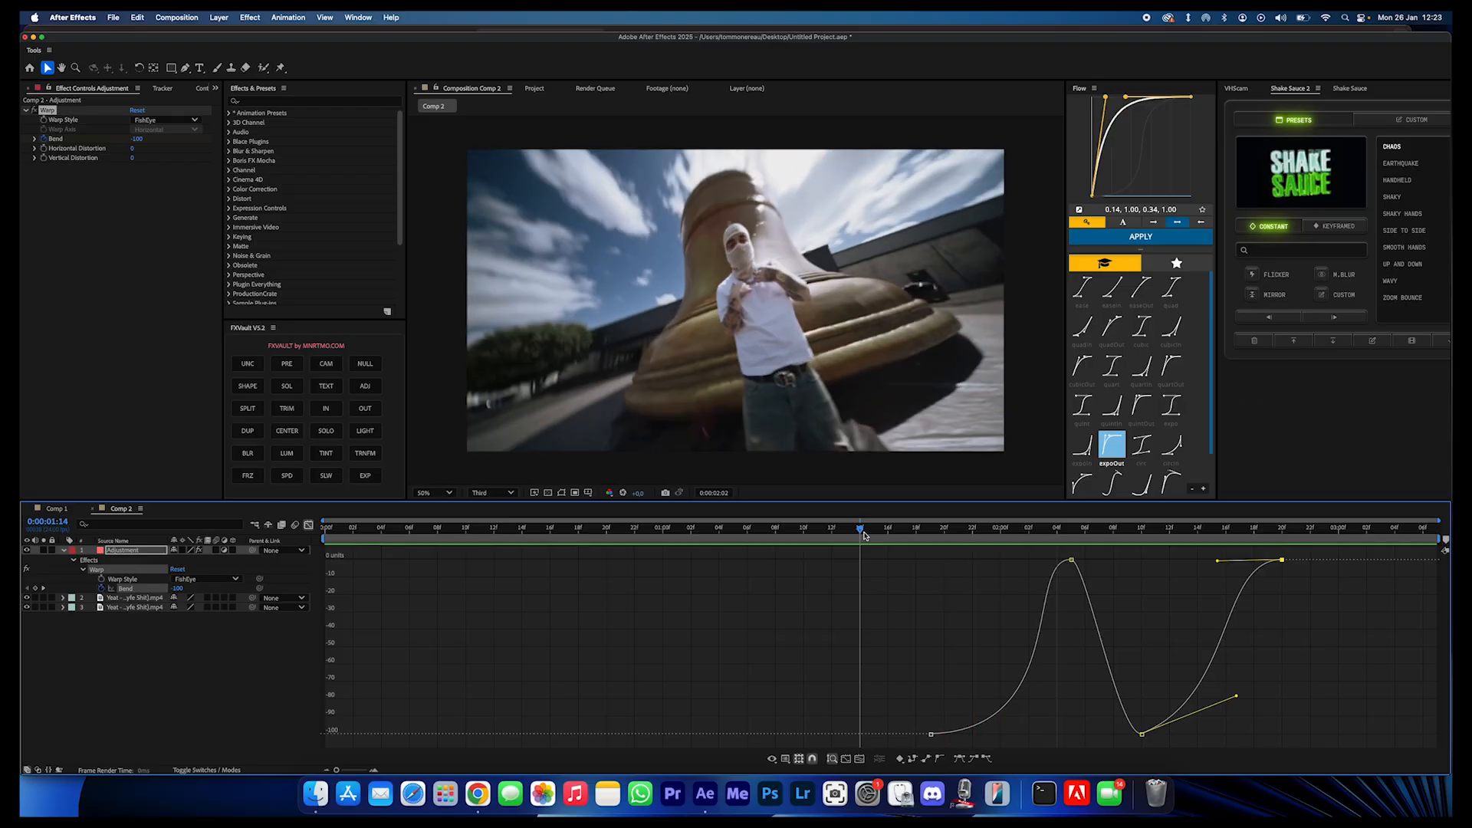
{"action": "key", "text": "space"}
- Return the timeline from the value graph to layer bars and play back the eased warp
{"action": "key", "text": "shift+F3"}
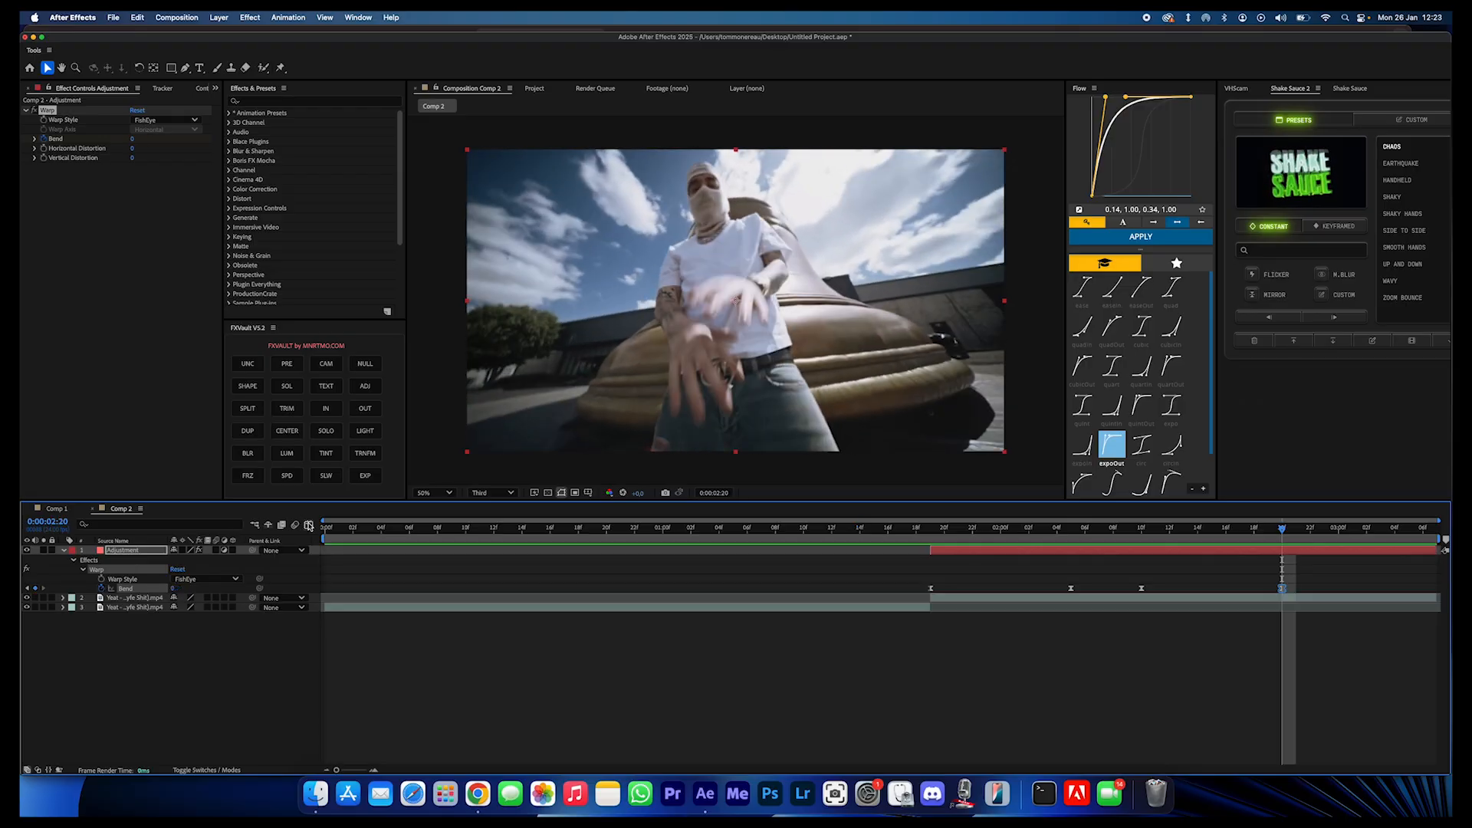
{"action": "left_click", "coordinate": [929, 533]}
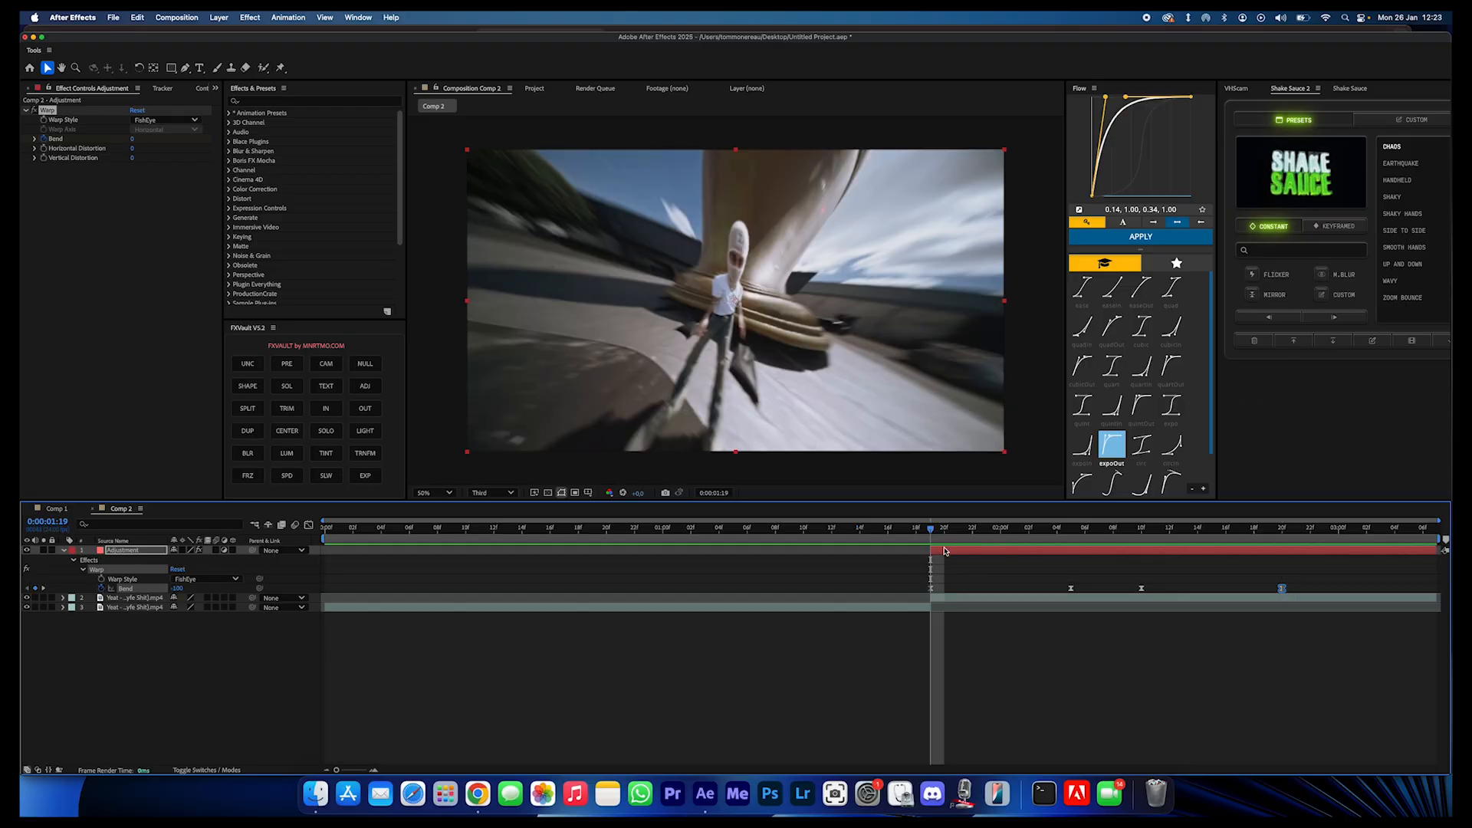
{"action": "key", "text": "space"}
{"action": "key", "text": "space"}
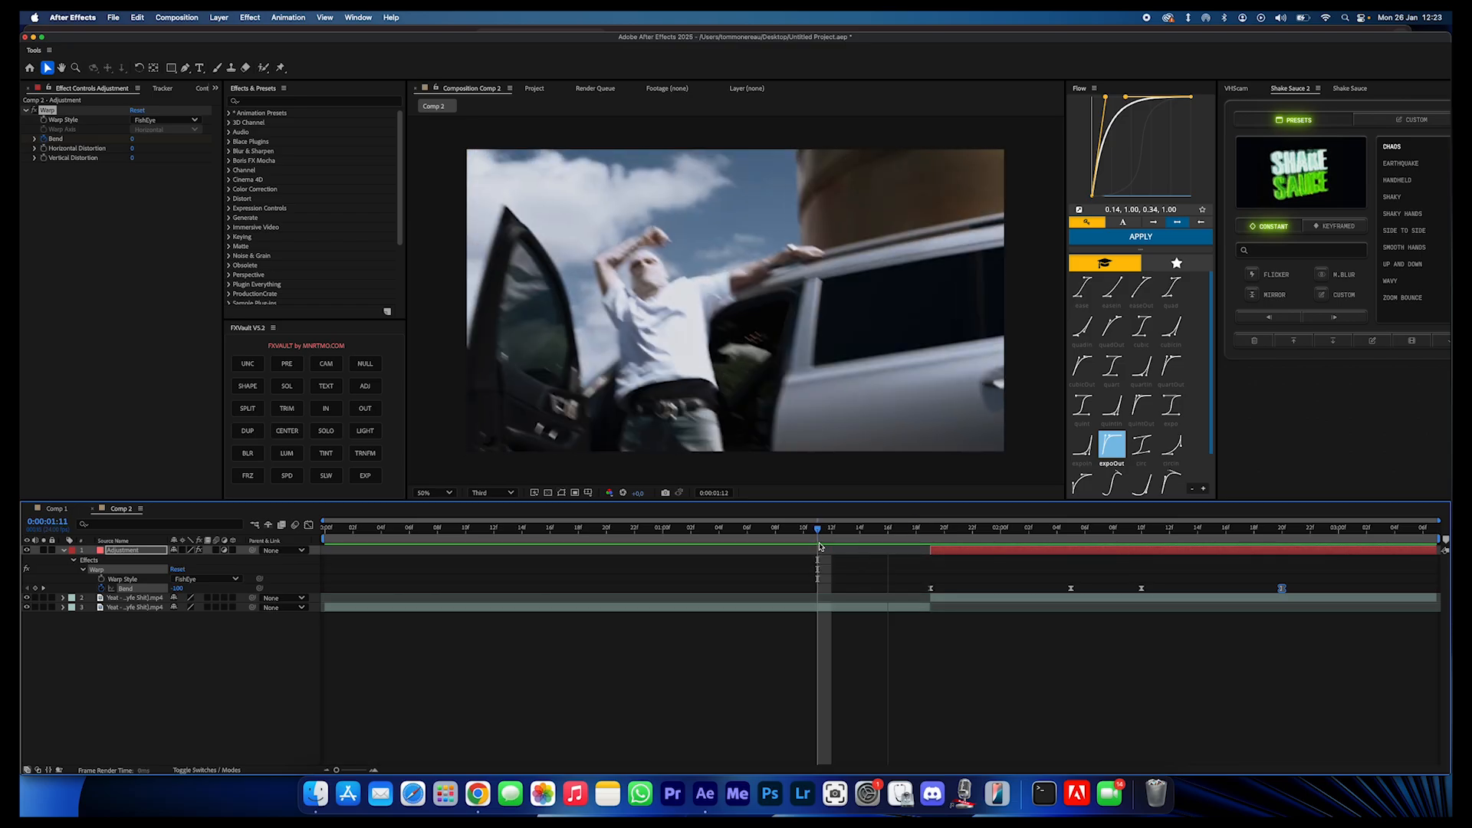
{"action": "key", "text": "space"}
- Apply the Minimax effect to the adjustment layer and raise its Radius at 0:00:01:19
{"action": "left_click", "coordinate": [930, 534]}
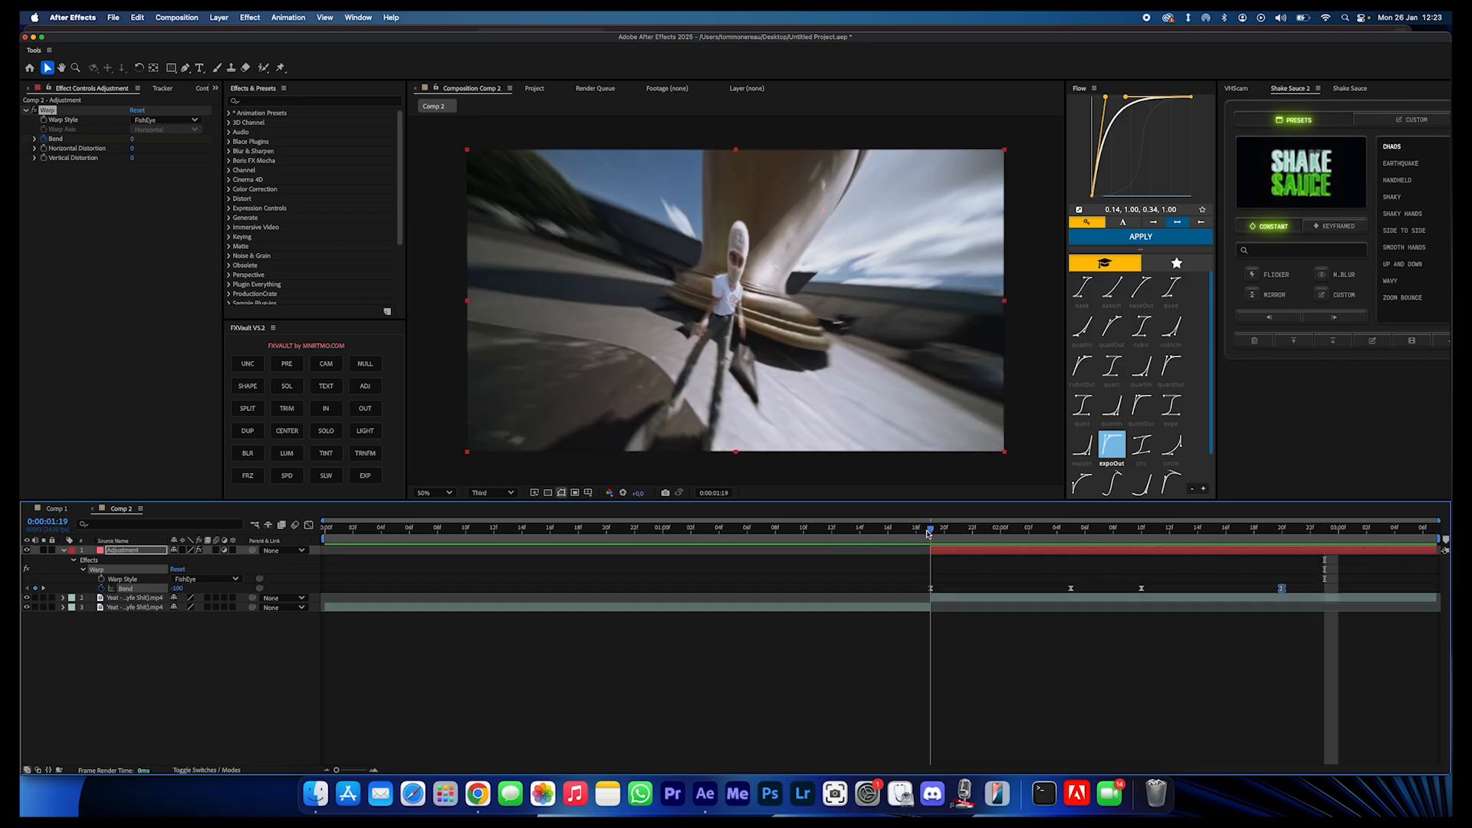
{"action": "key", "text": "ctrl+space"}
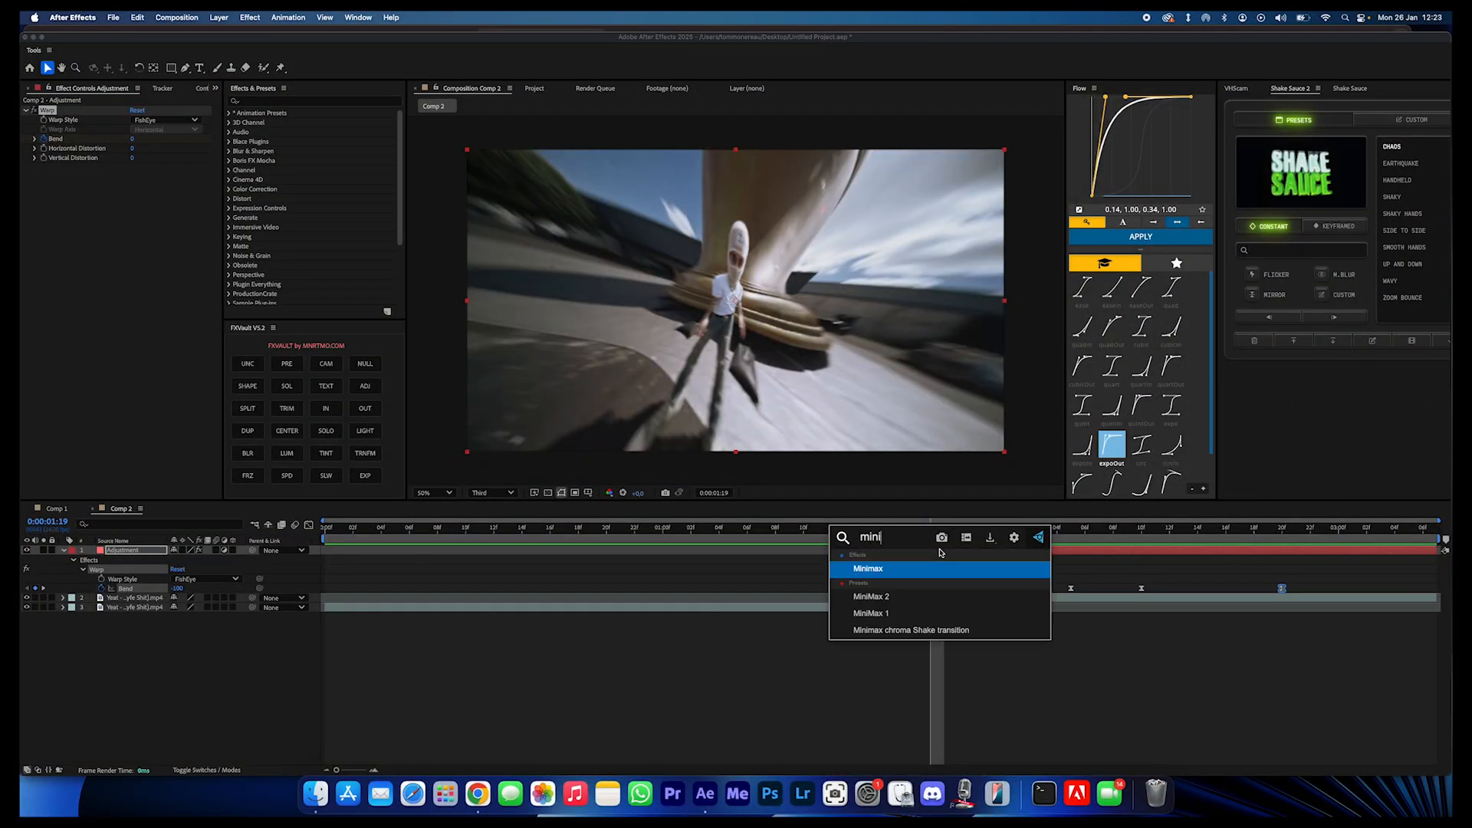
{"action": "key", "text": "Return"}
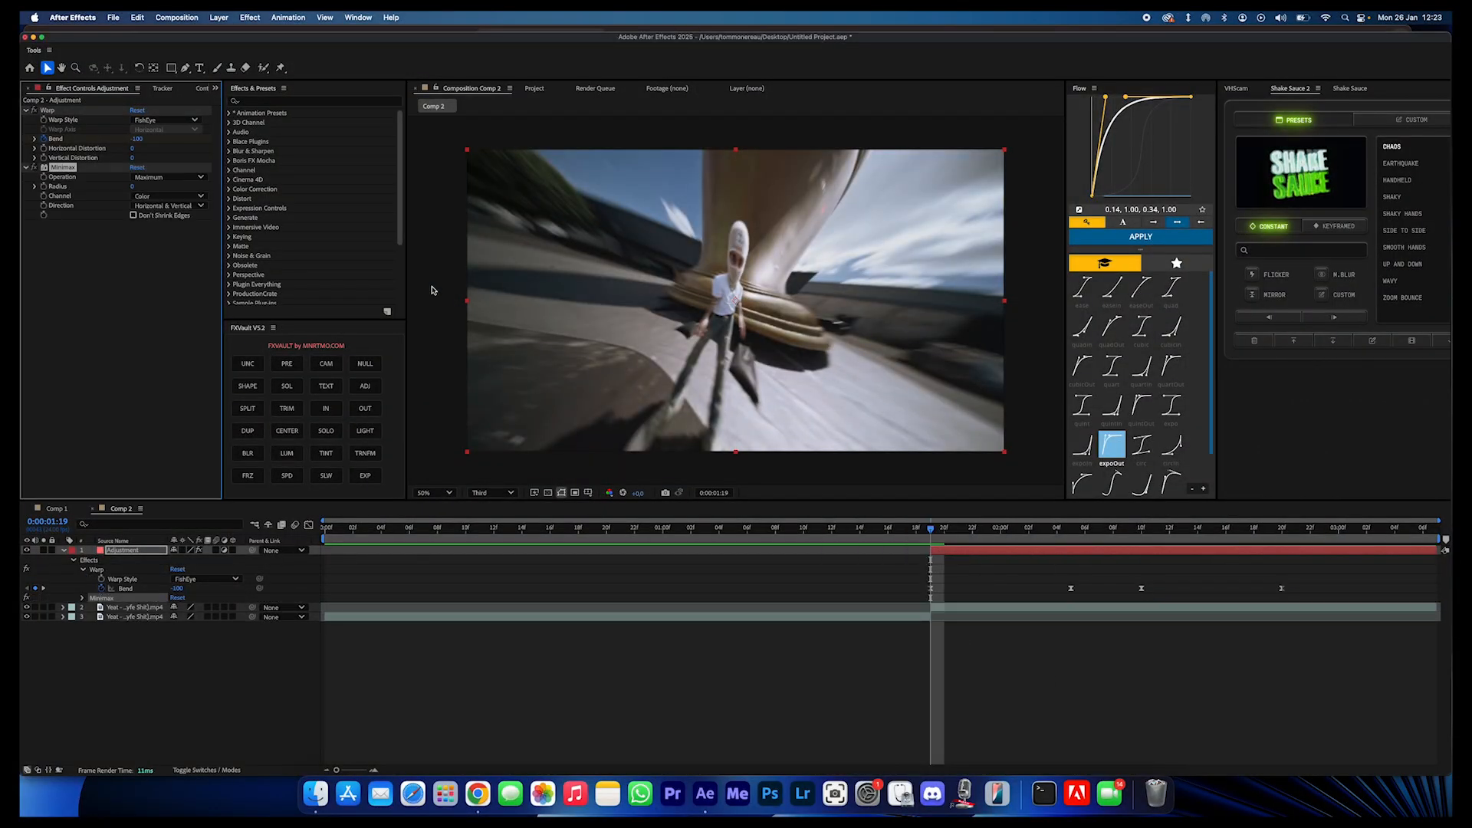
{"action": "left_click_drag", "start_coordinate": [135, 187], "coordinate": [152, 189]}
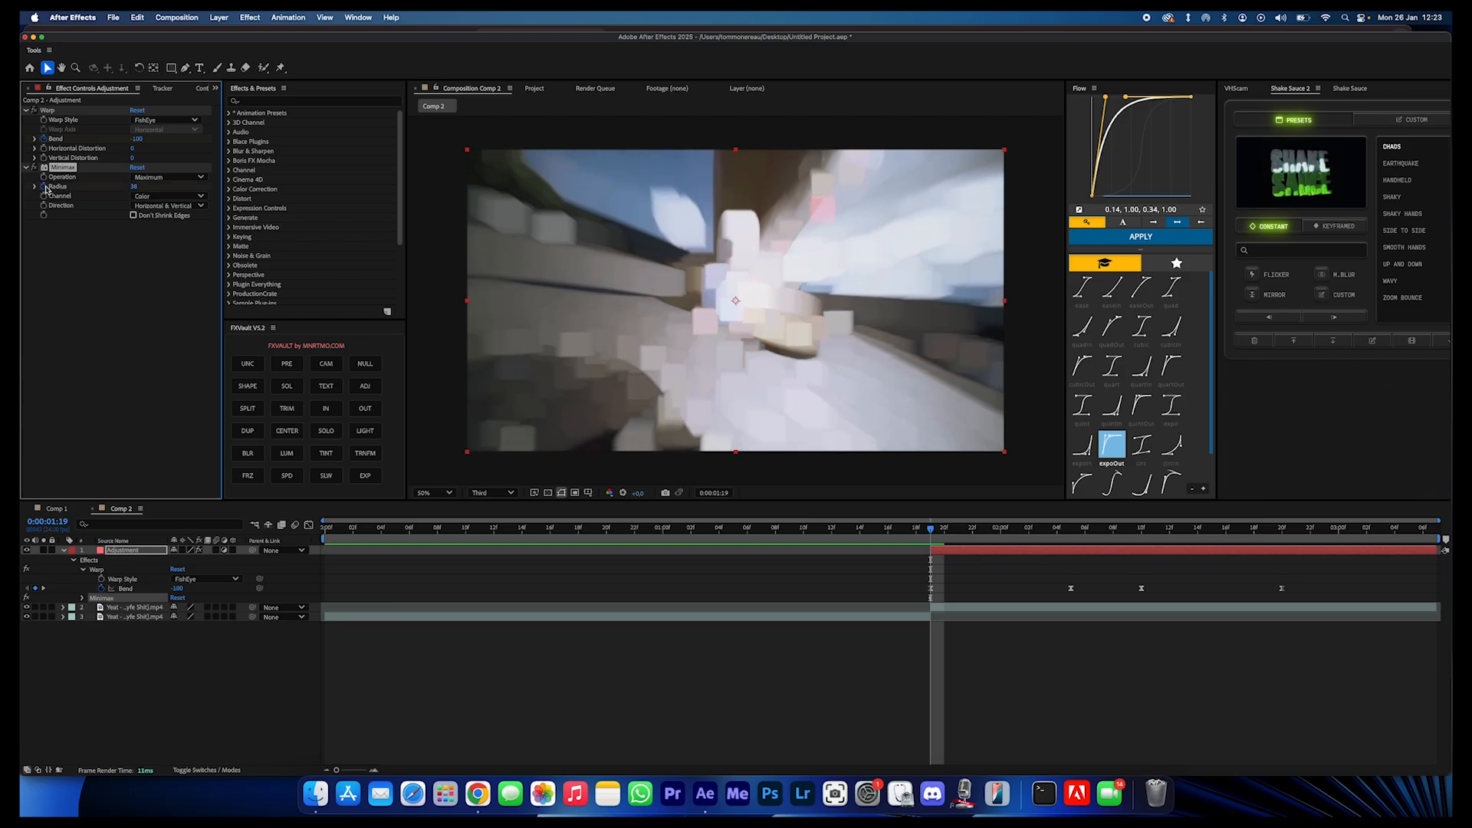
- Reveal the adjustment layer's animated properties and set the Minimax Radius to 0 at 0:00:02:05
{"action": "key", "text": "u"}
{"action": "key", "text": "u"}
{"action": "left_click_drag", "start_coordinate": [946, 531], "coordinate": [1070, 555]}
{"action": "left_click", "coordinate": [135, 186]}
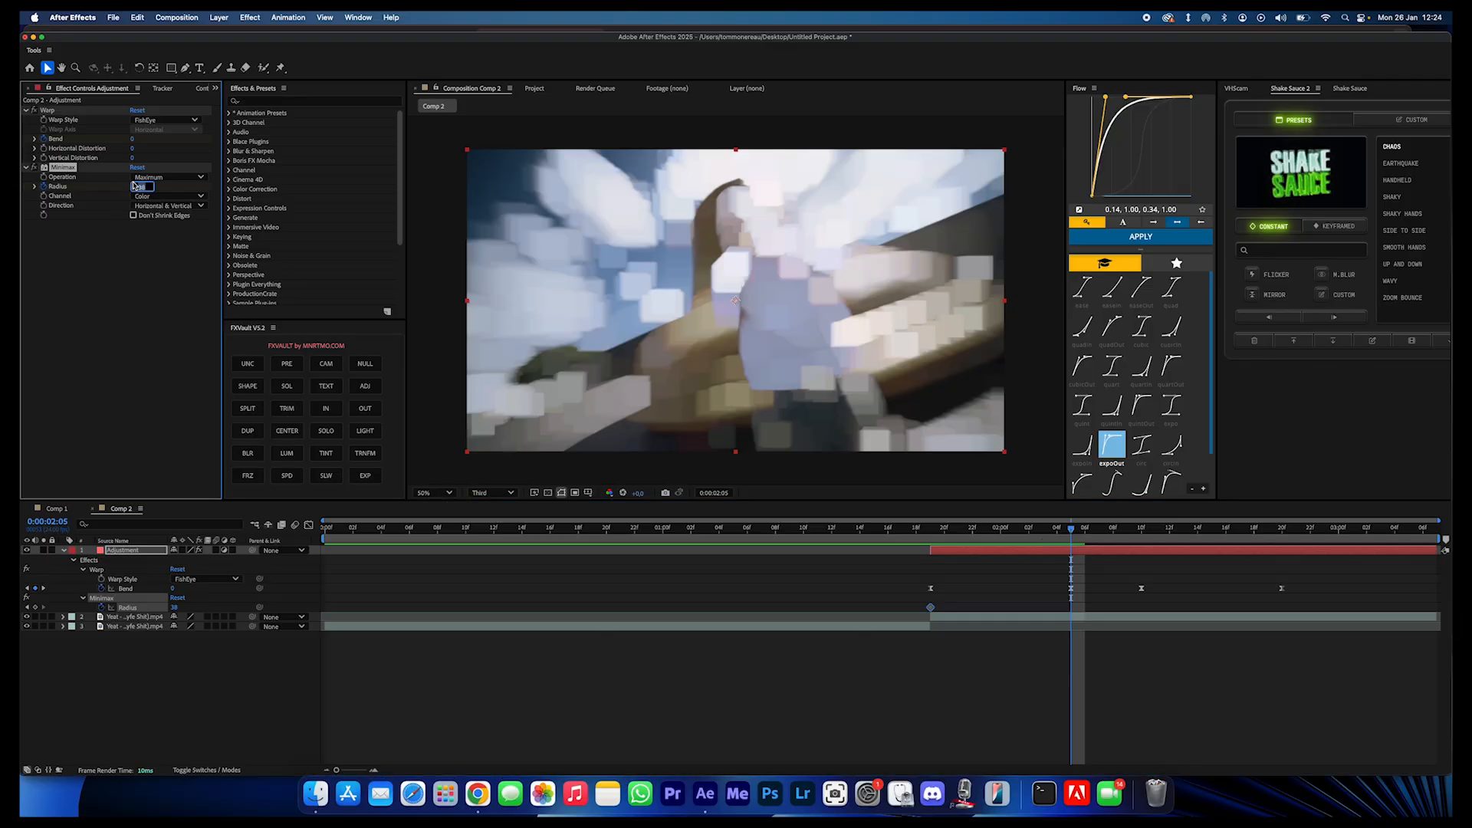
{"action": "type", "text": "0"}
{"action": "key", "text": "Return"}
- Copy the two Minimax Radius keyframes, paste them from 0:00:02:10, and preview the transition
{"action": "left_click_drag", "start_coordinate": [1085, 606], "coordinate": [917, 613]}
{"action": "left_click_drag", "start_coordinate": [1121, 535], "coordinate": [869, 544]}
{"action": "key", "text": "super+v"}
{"action": "key", "text": "space"}
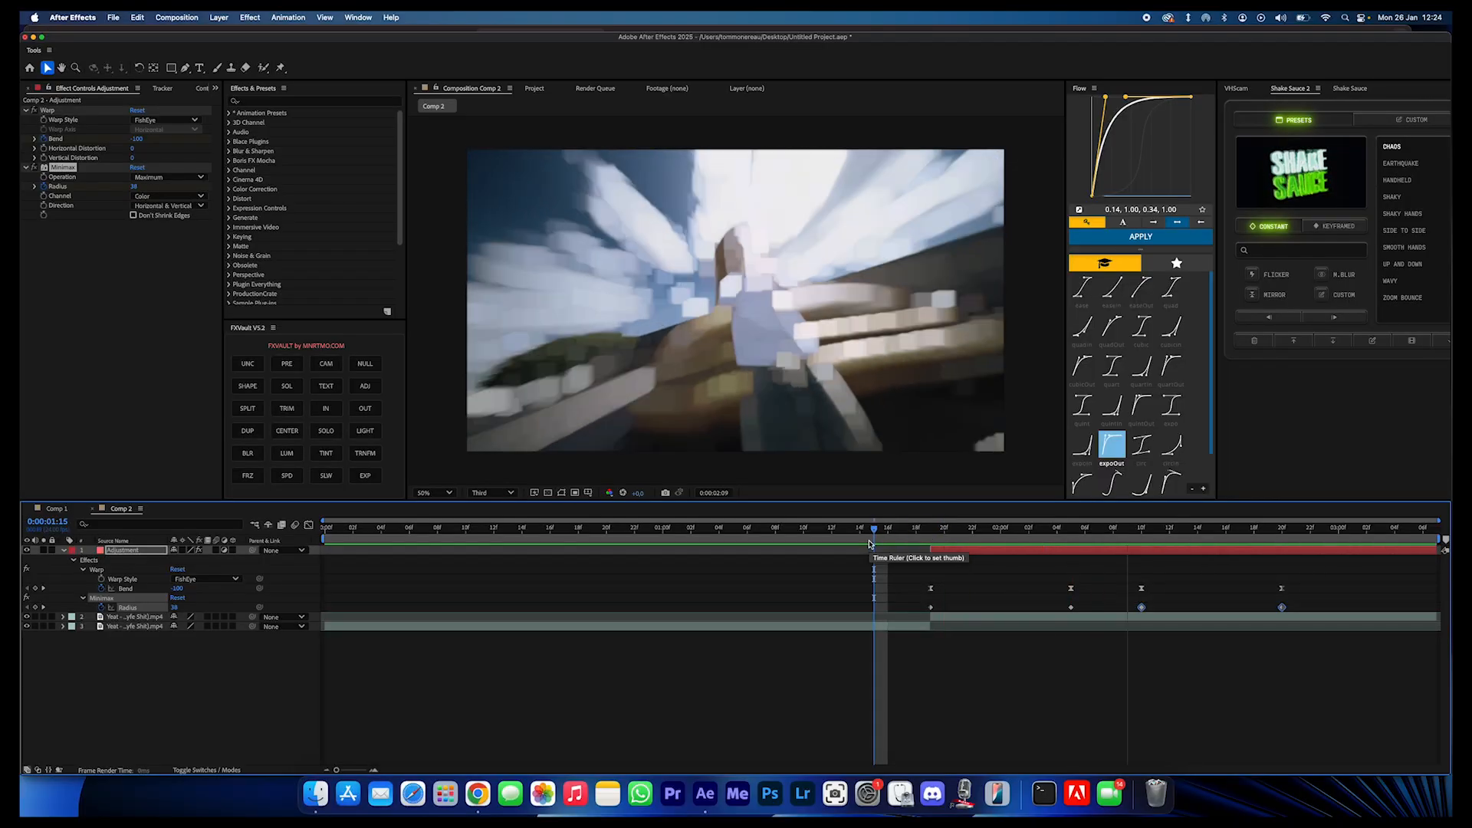
- Move the second Radius keyframe to 0:00:02:03, paste a copy of it at 0:00:02:07, and replay
{"action": "left_click_drag", "start_coordinate": [908, 535], "coordinate": [1043, 607]}
{"action": "left_click", "coordinate": [1039, 601]}
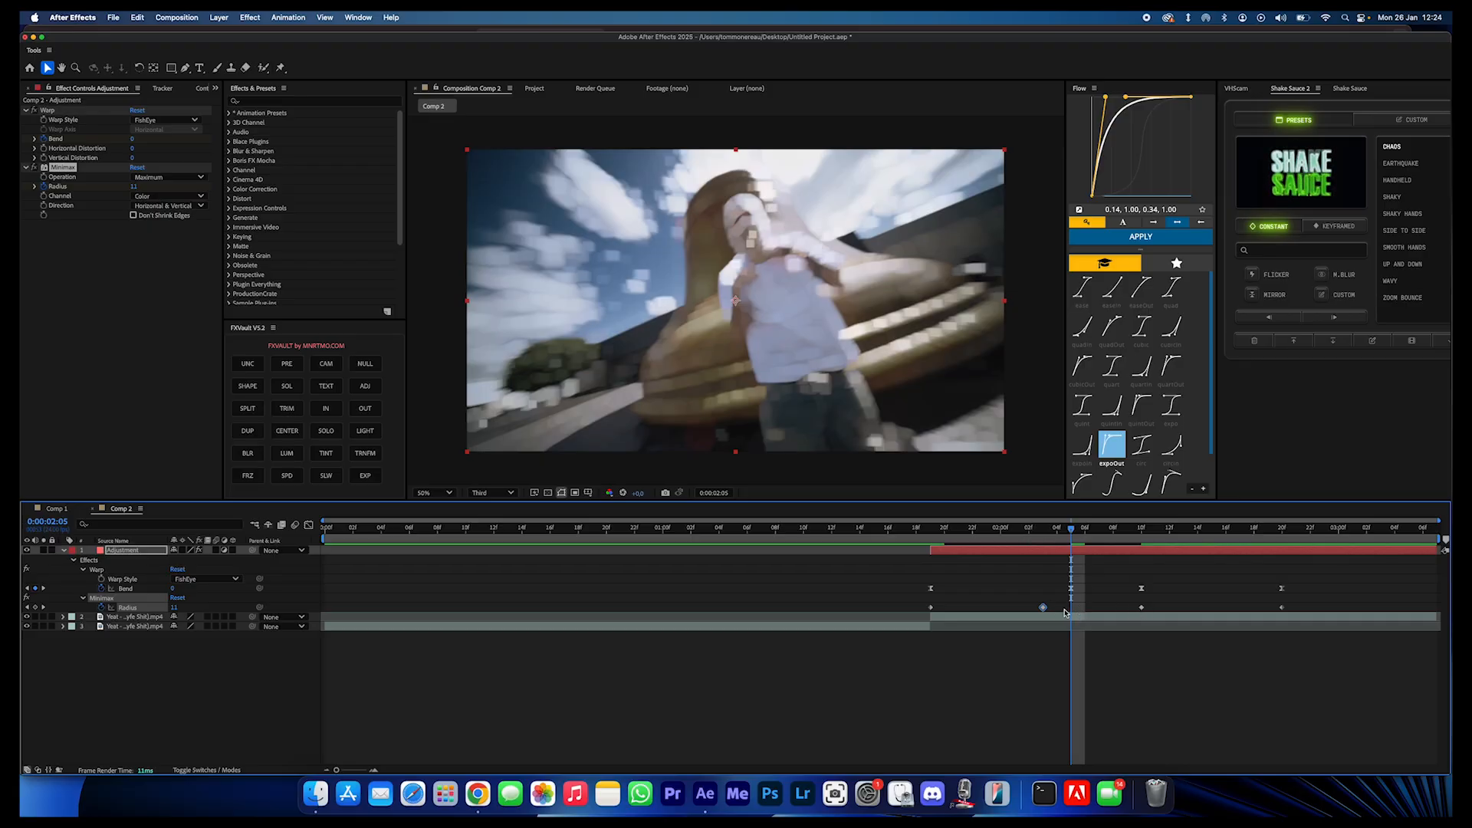
{"action": "key", "text": "super+v"}
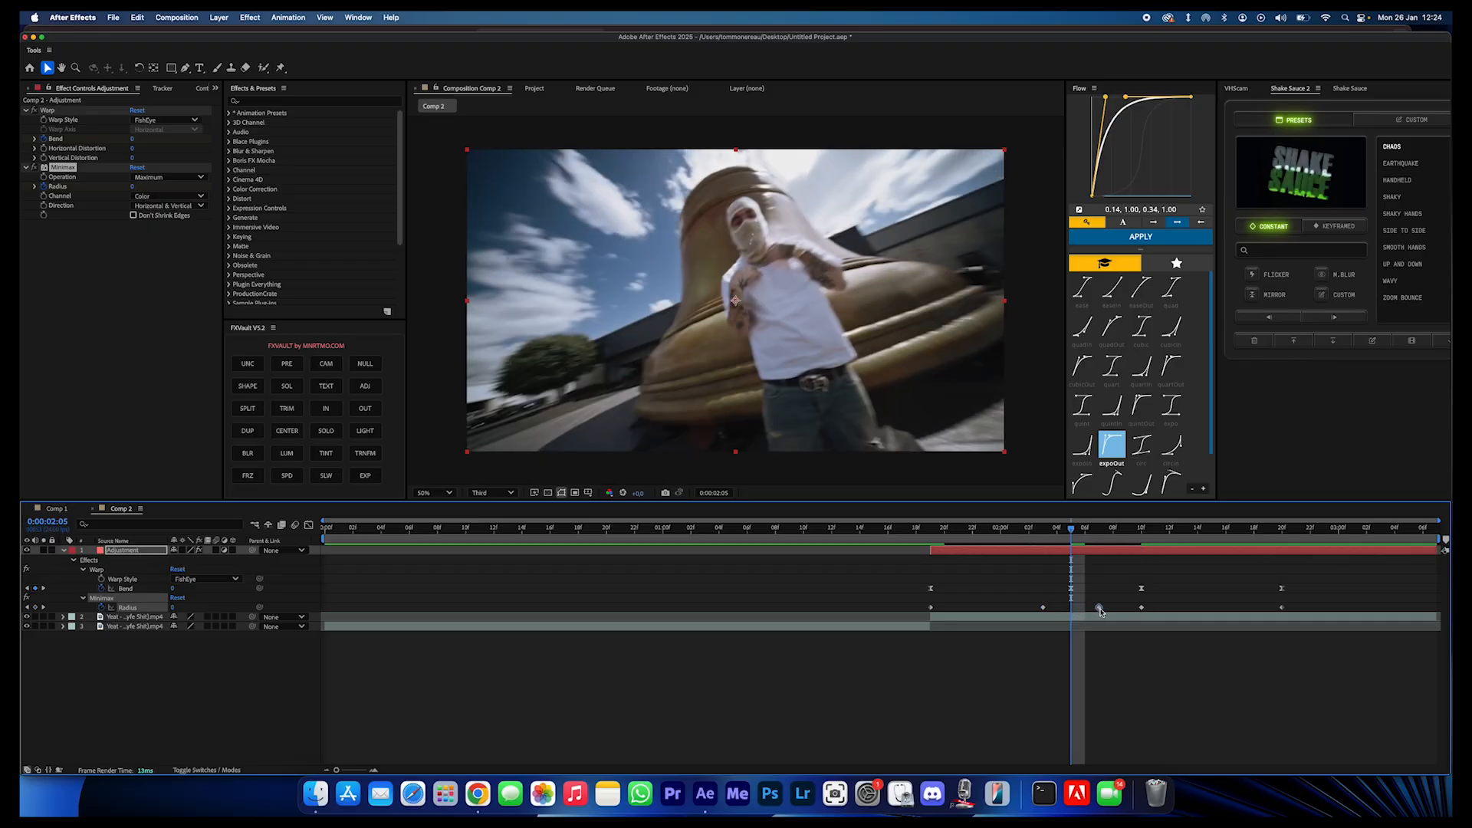
{"action": "left_click_drag", "start_coordinate": [1074, 568], "coordinate": [890, 551]}
{"action": "key", "text": "space"}
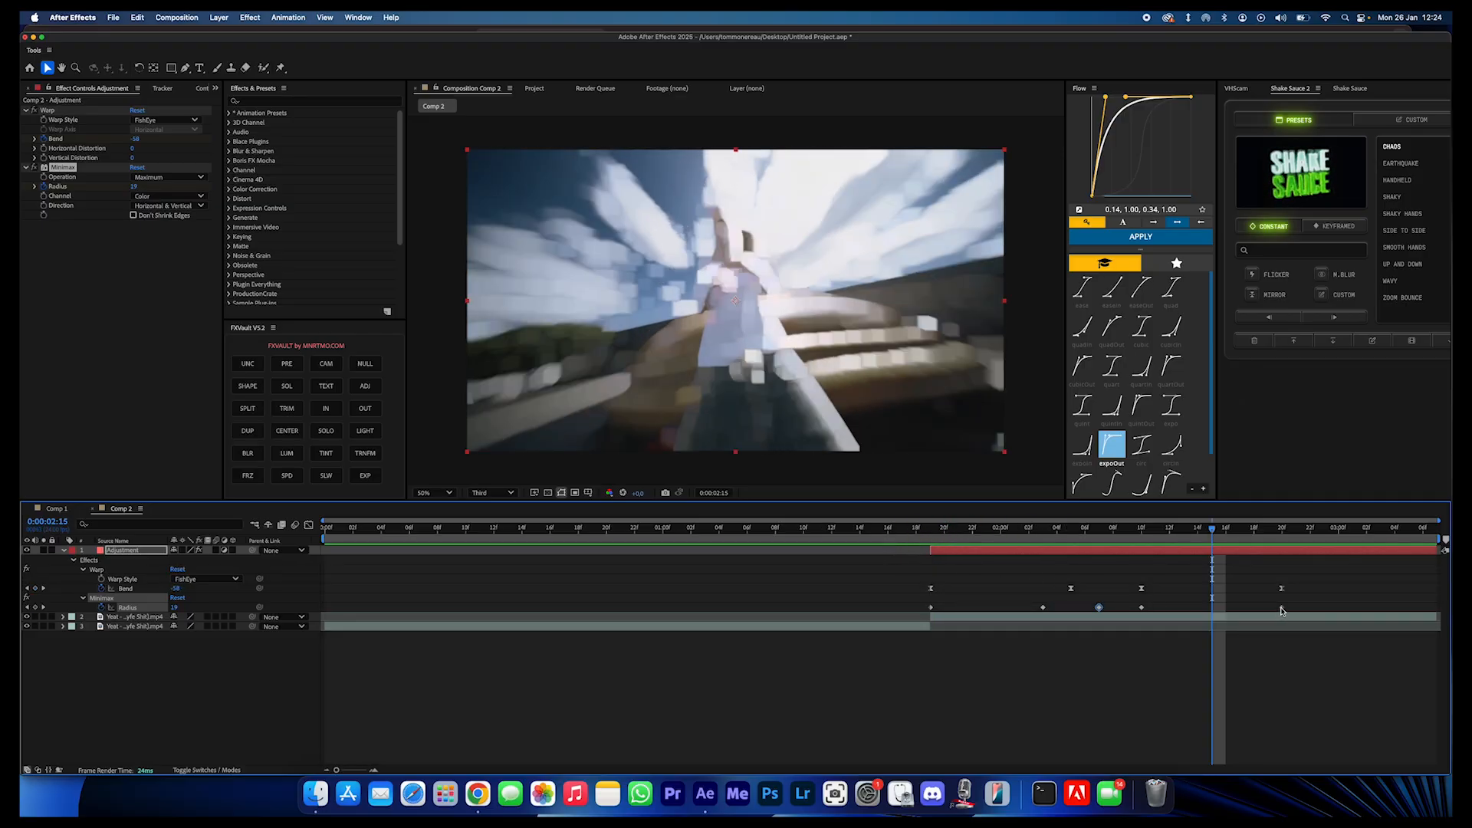
- Move the last Radius keyframe to 0:00:02:16 and play back the transition
{"action": "left_click_drag", "start_coordinate": [1281, 608], "coordinate": [1225, 608]}
{"action": "key", "text": "space"}
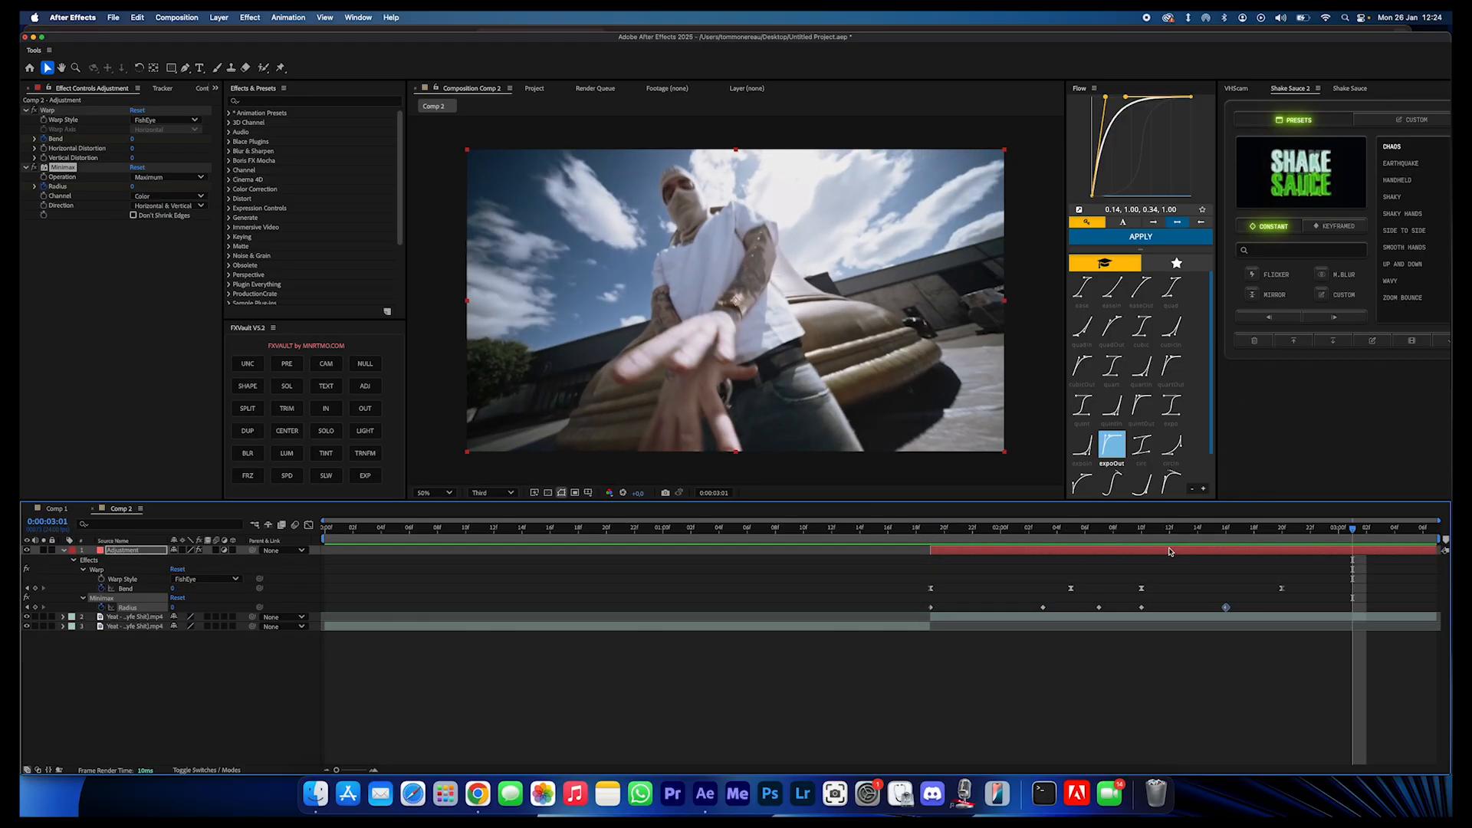
{"action": "left_click", "coordinate": [865, 535]}
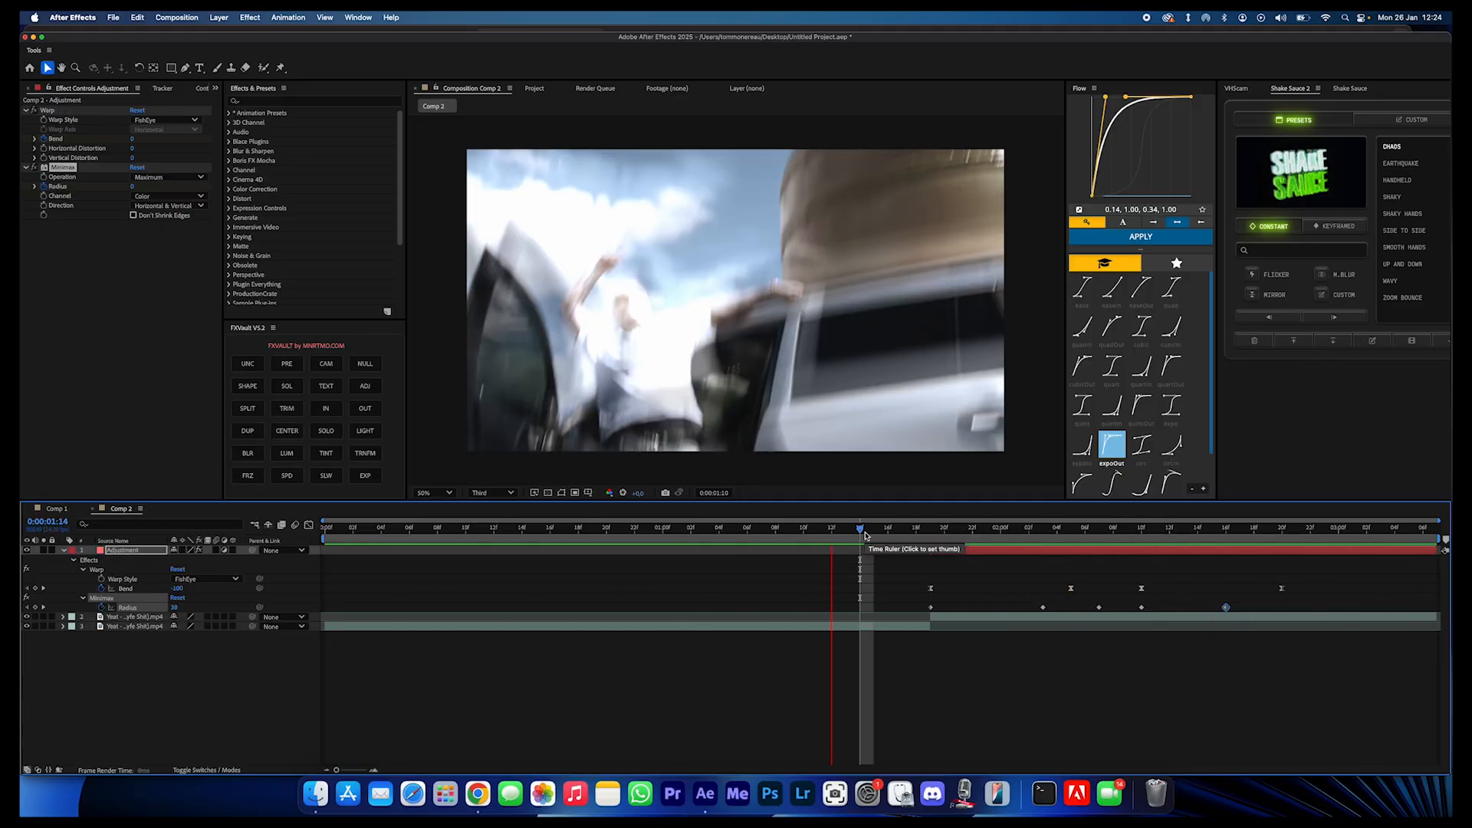
- Apply Turbulent Displace and keyframe Amount 109 and Size 112 at 0:00:01:19
{"action": "key", "text": "ctrl+space"}
{"action": "type", "text": "turb"}
{"action": "key", "text": "Return"}
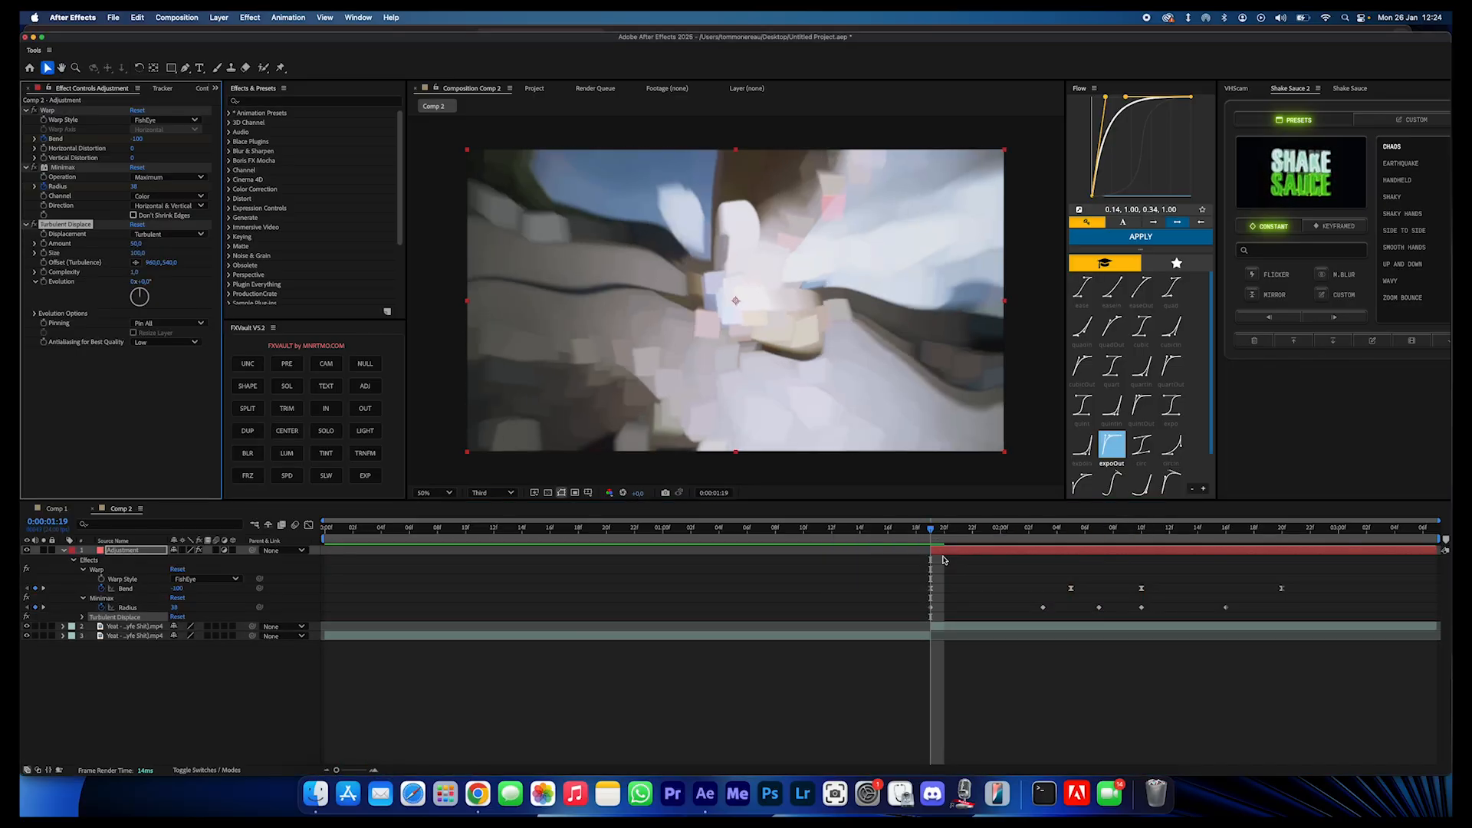
{"action": "mouse_move", "coordinate": [136, 244]}
{"action": "left_mouse_down"}
{"action": "mouse_move", "coordinate": [171, 247]}
{"action": "mouse_move", "coordinate": [115, 254]}
{"action": "mouse_move", "coordinate": [142, 257]}
{"action": "left_mouse_up"}
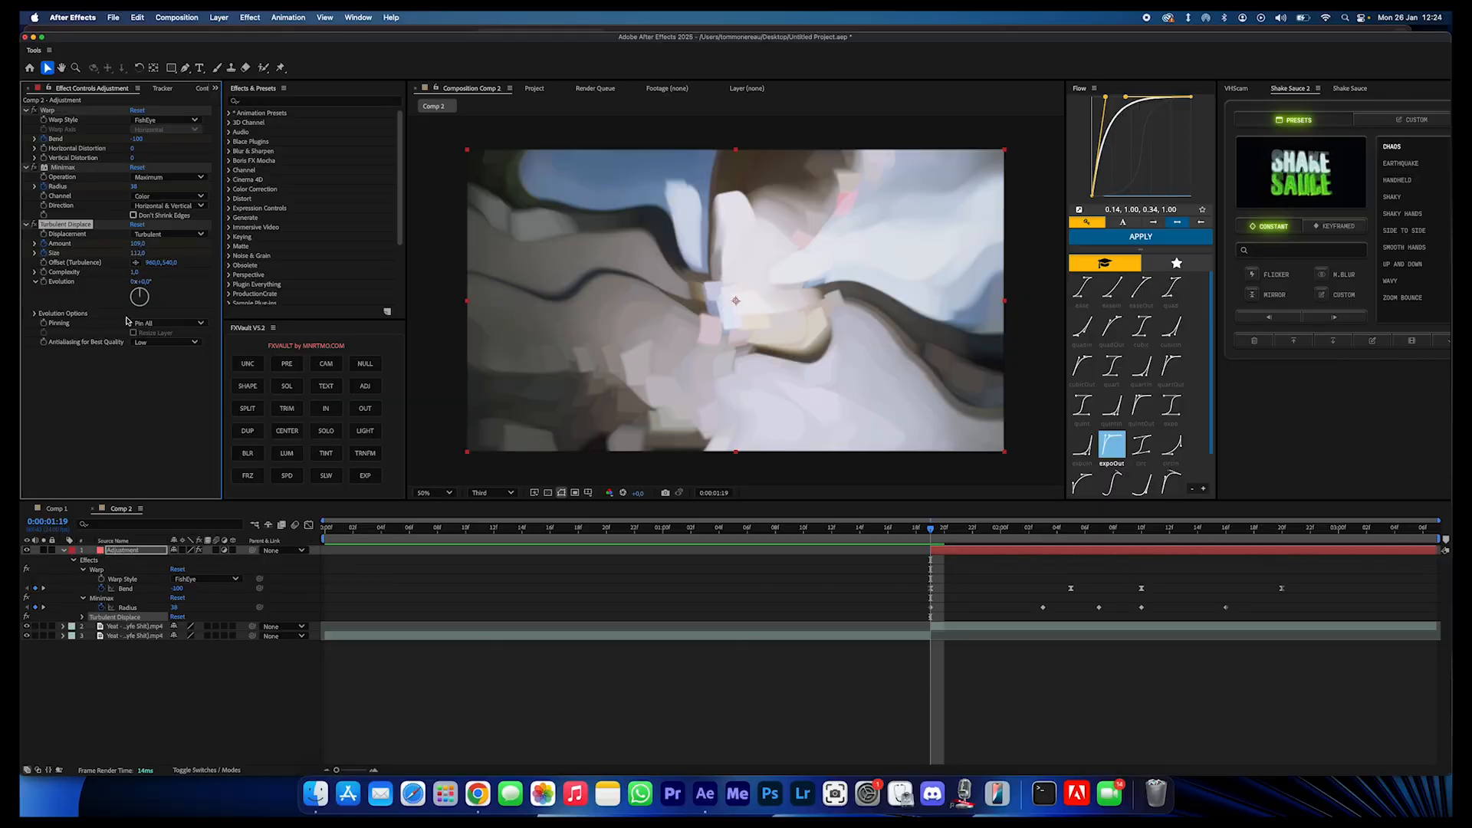
{"action": "key", "text": "u"}
{"action": "key", "text": "u"}
- Set the Turbulent Displace Amount to 0 and Size to 2 at 0:00:02:05
{"action": "key", "text": "space"}
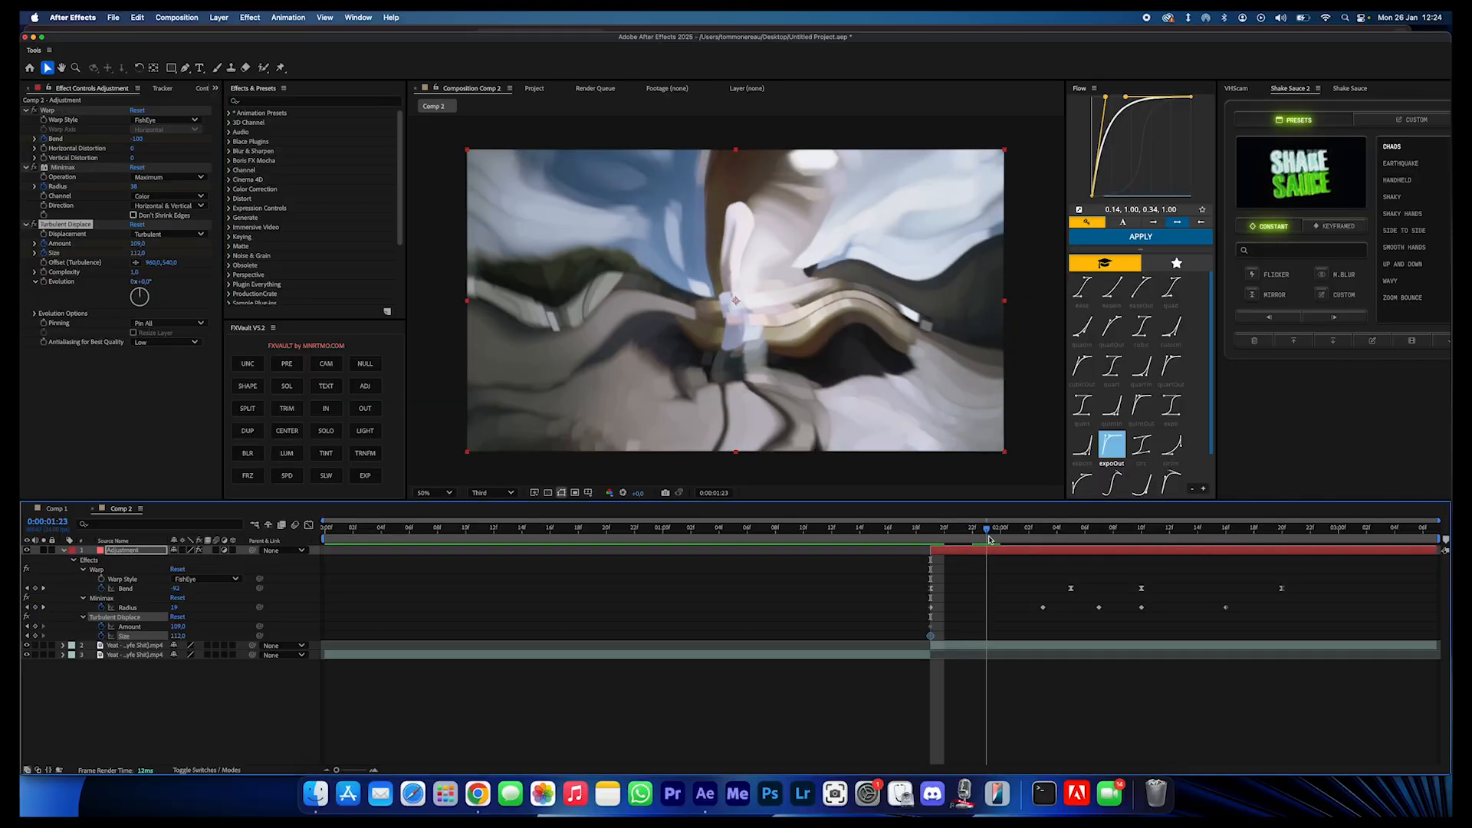
{"action": "left_click", "coordinate": [139, 243]}
{"action": "type", "text": "0"}
{"action": "key", "text": "Return"}
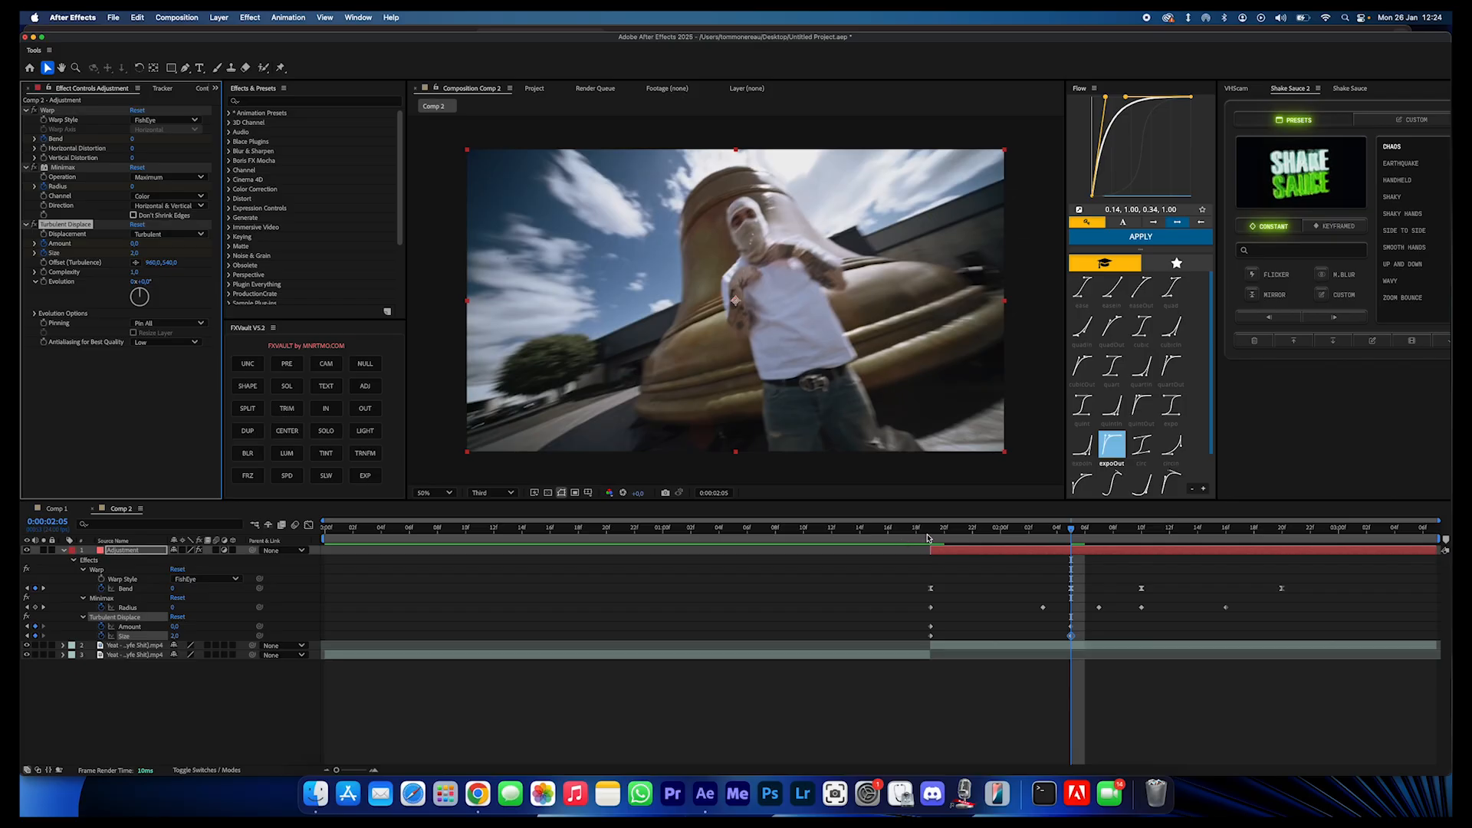
- Play back the transition several times from before the cut to check the turbulent displacement
{"action": "left_click_drag", "start_coordinate": [928, 535], "coordinate": [781, 532]}
{"action": "key", "text": "space"}
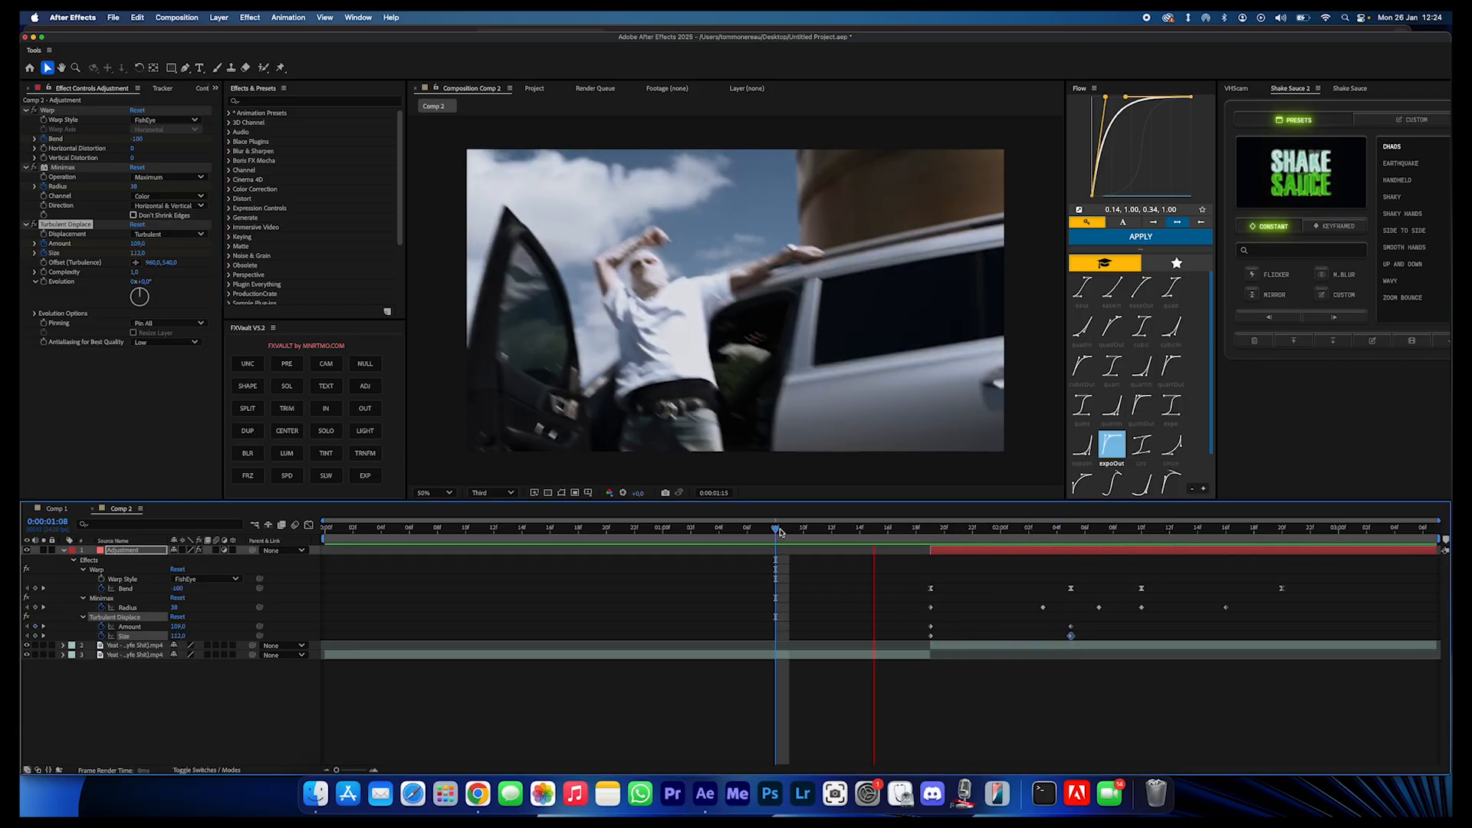
{"action": "left_click", "coordinate": [832, 534]}
{"action": "key", "text": "space"}
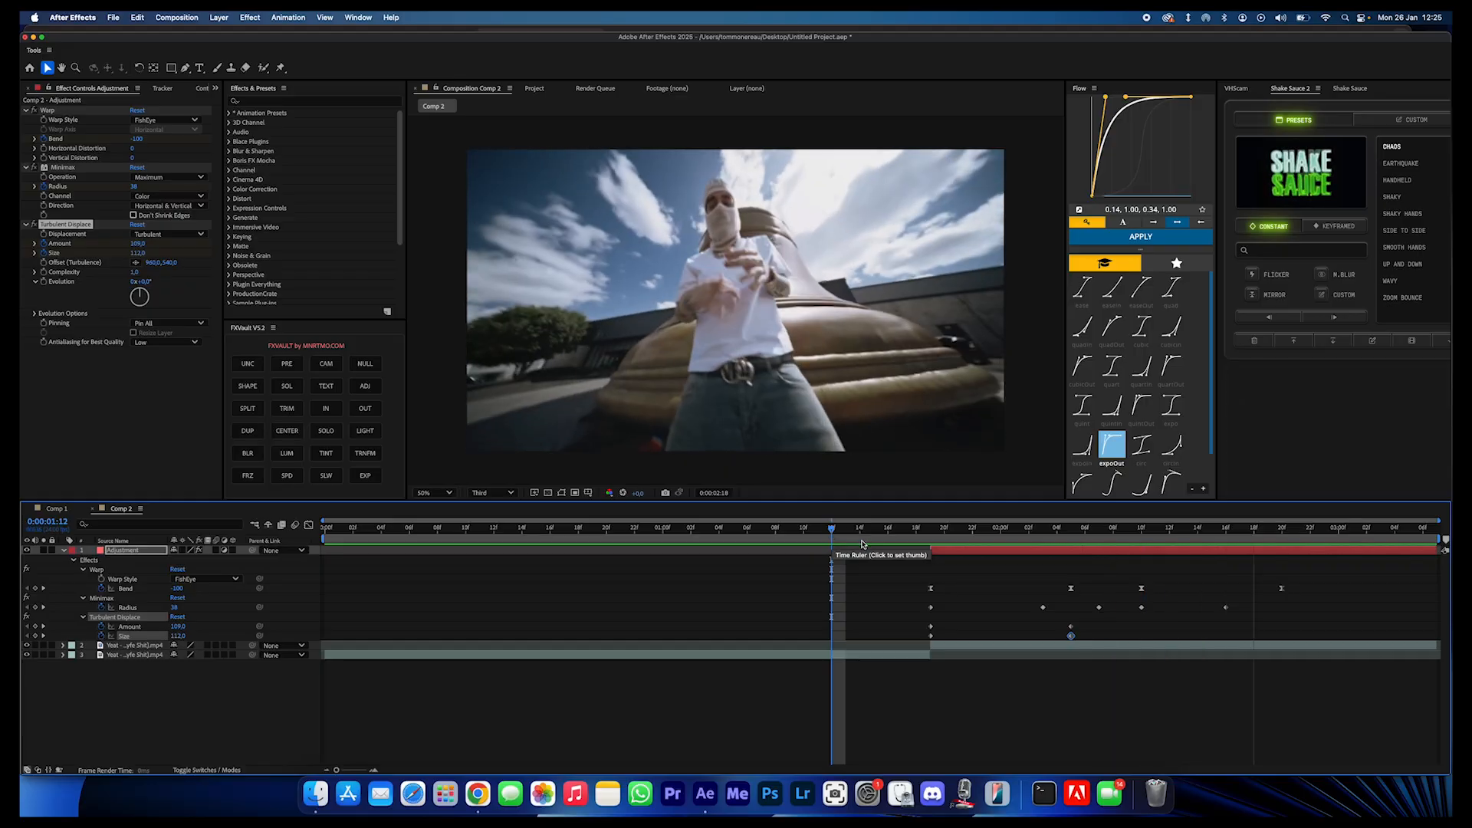
{"action": "key", "text": "space"}
{"action": "left_click_drag", "start_coordinate": [950, 541], "coordinate": [747, 538]}
{"action": "key", "text": "space"}
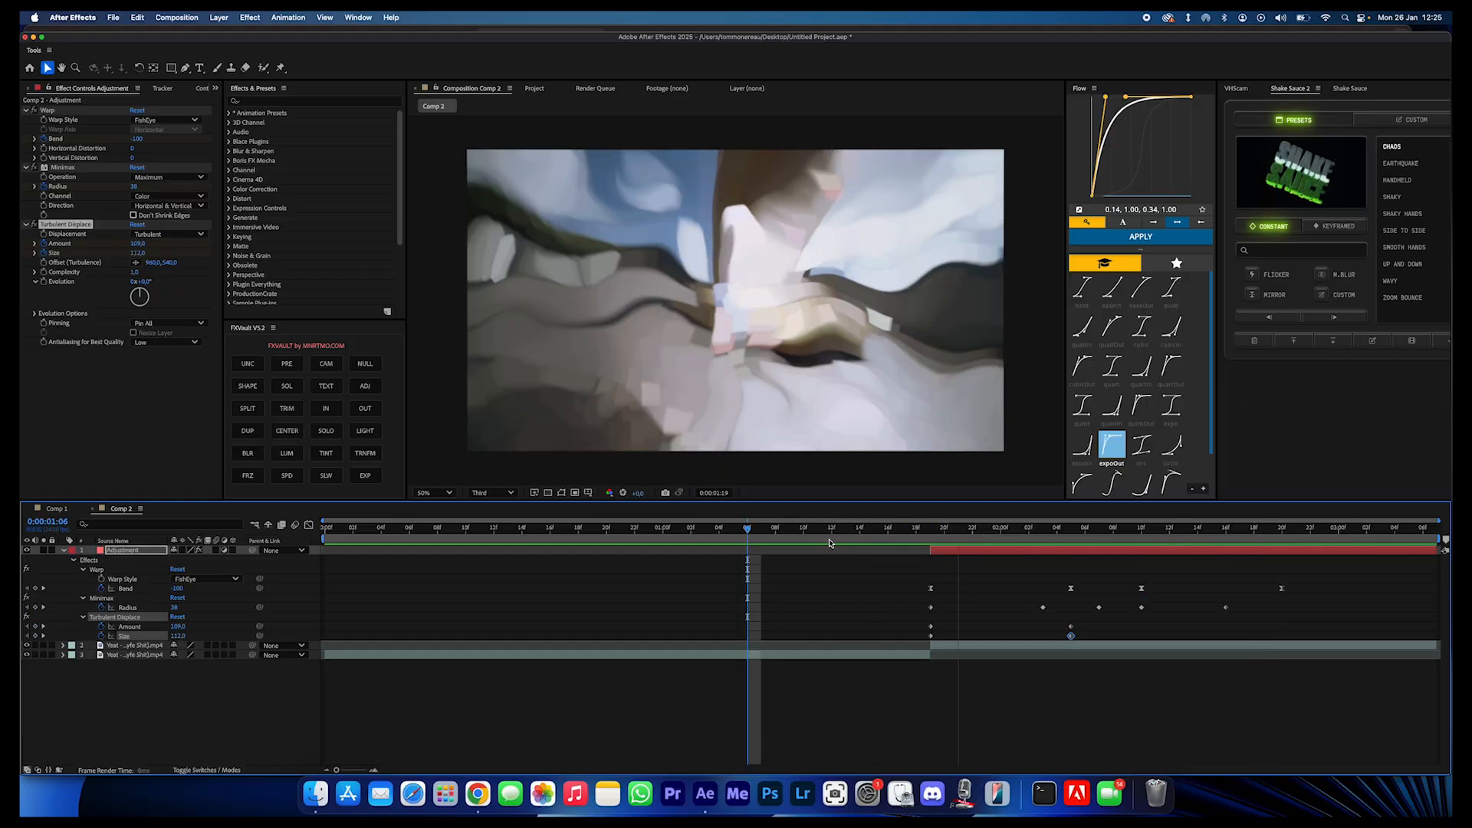
{"action": "key", "text": "space"}
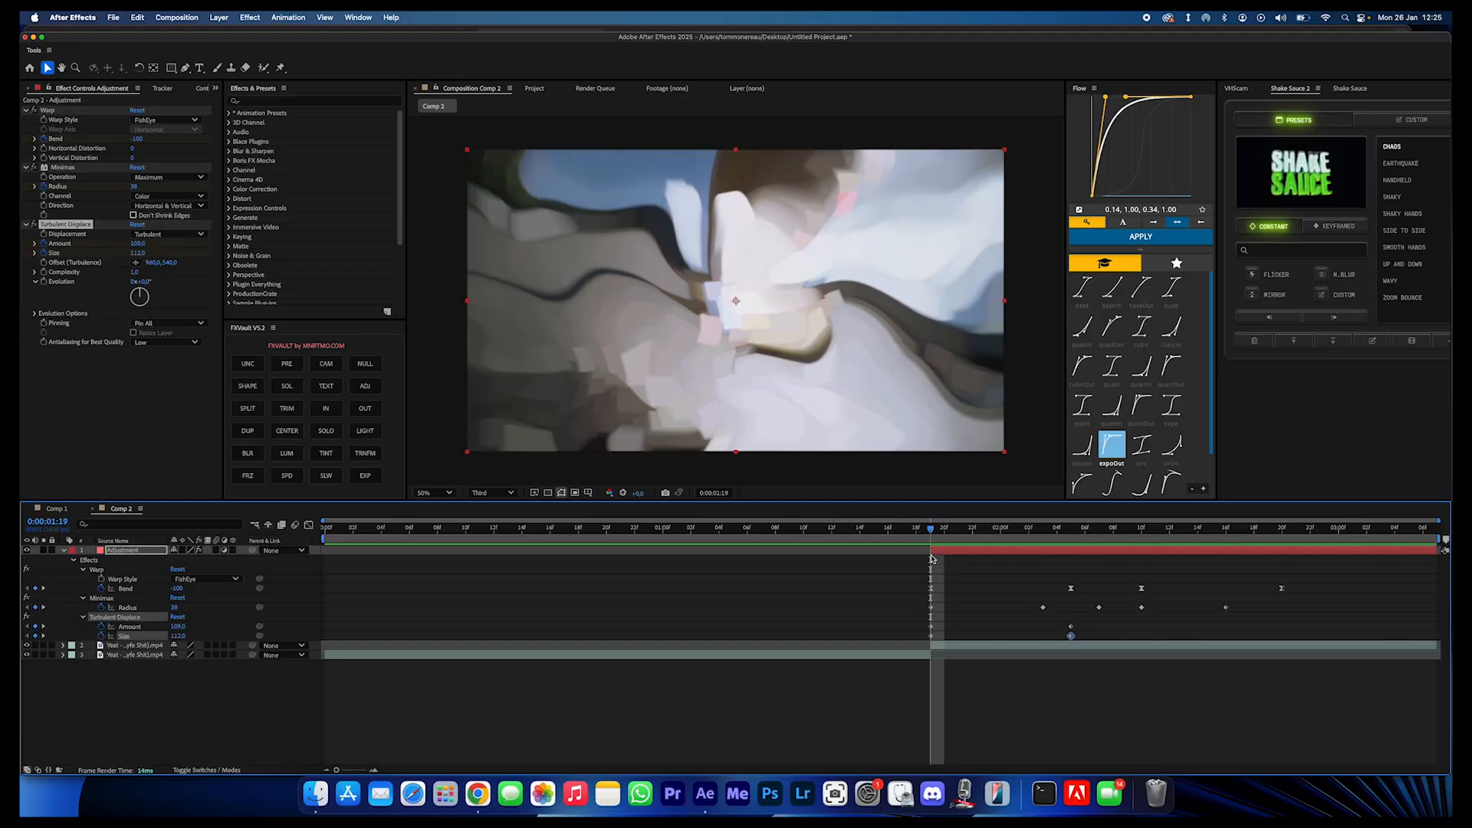
- Apply VR Chromatic Aberrations with a Falloff Distance of 34 and place it above Turbulent Displace
{"action": "key", "text": "ctrl+space"}
{"action": "type", "text": "vr c"}
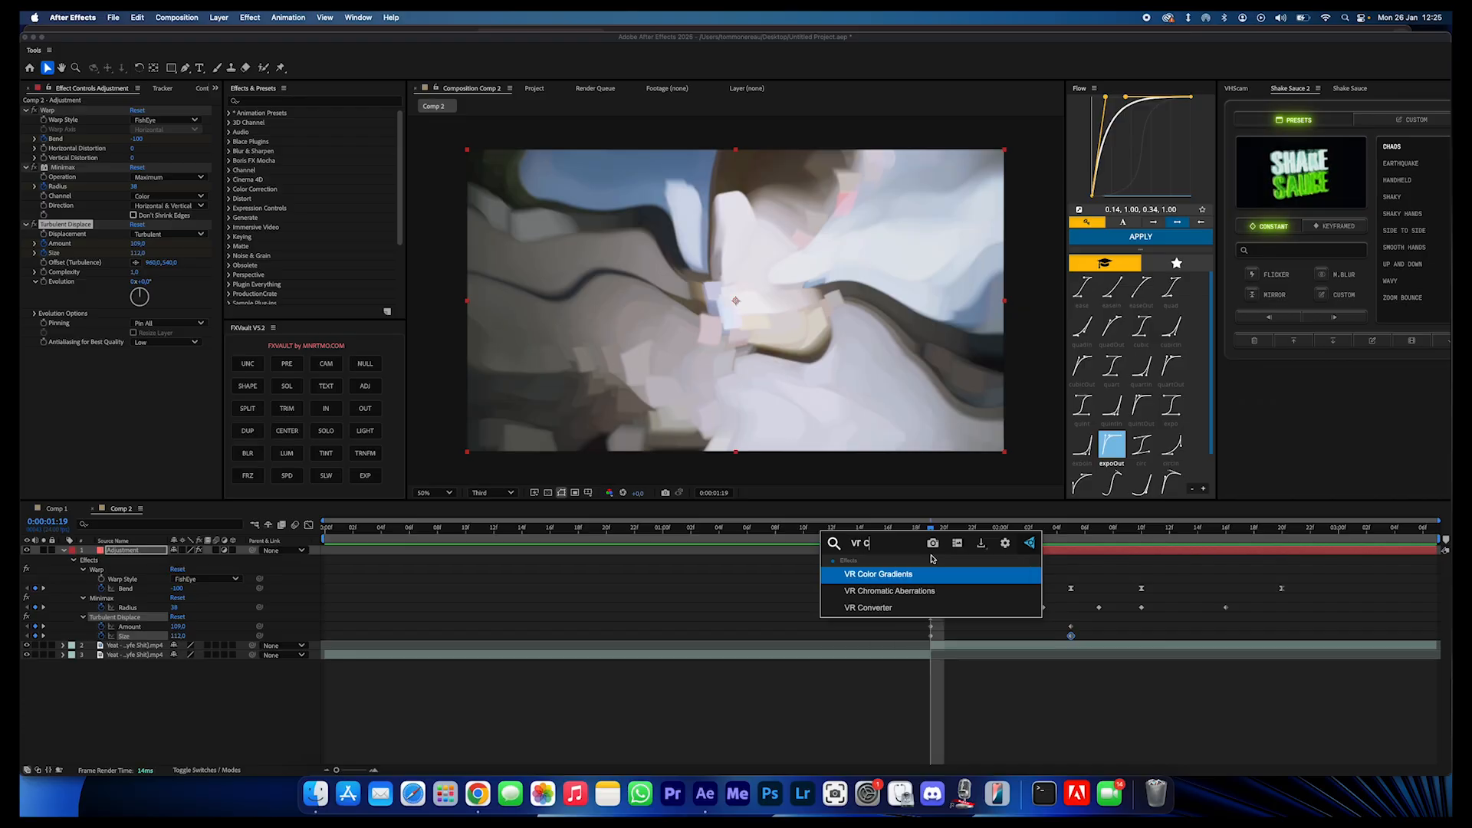
{"action": "key", "text": "Down"}
{"action": "key", "text": "Return"}
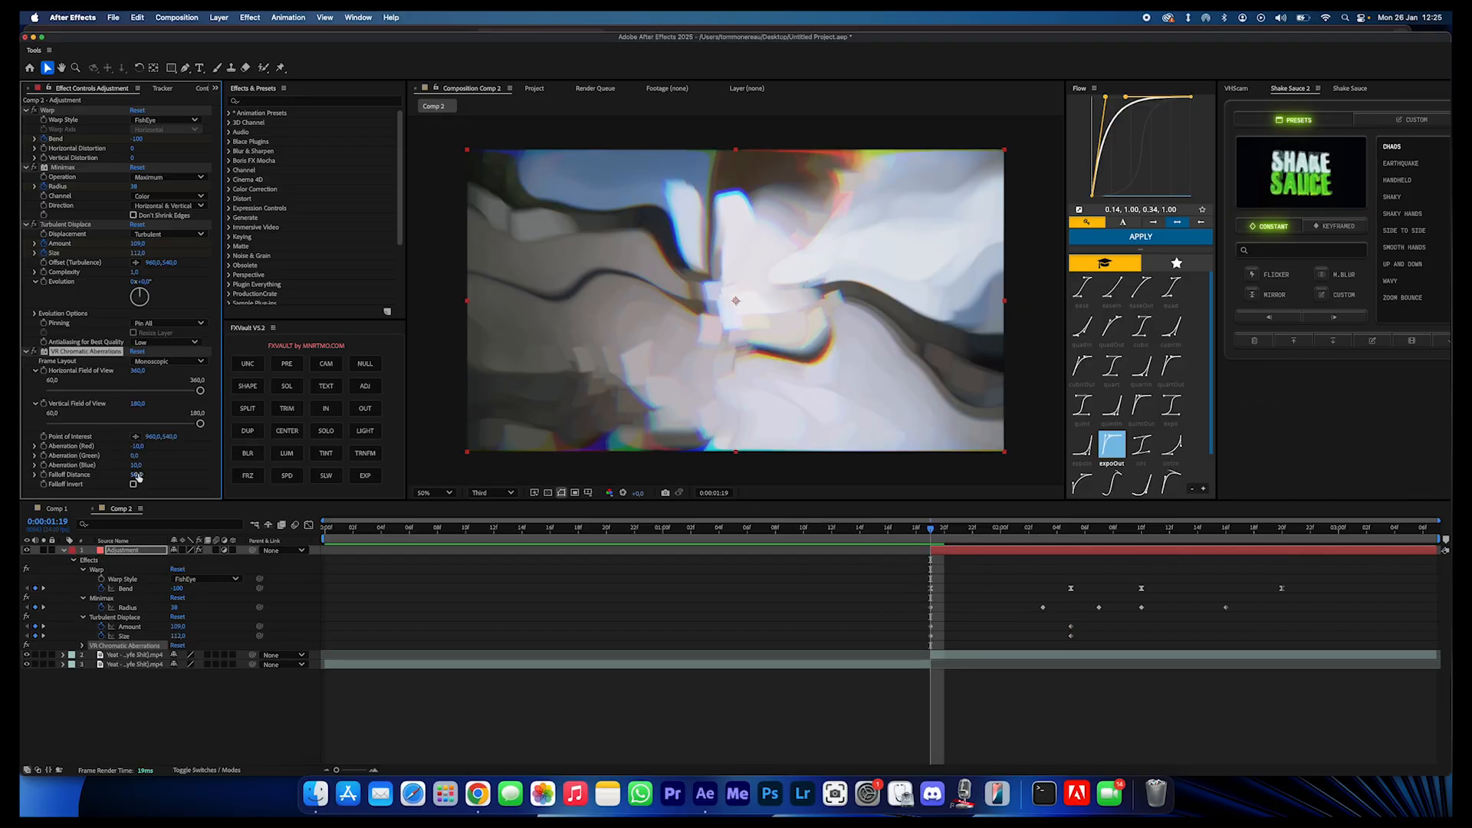
{"action": "left_click_drag", "start_coordinate": [56, 346], "coordinate": [66, 341]}
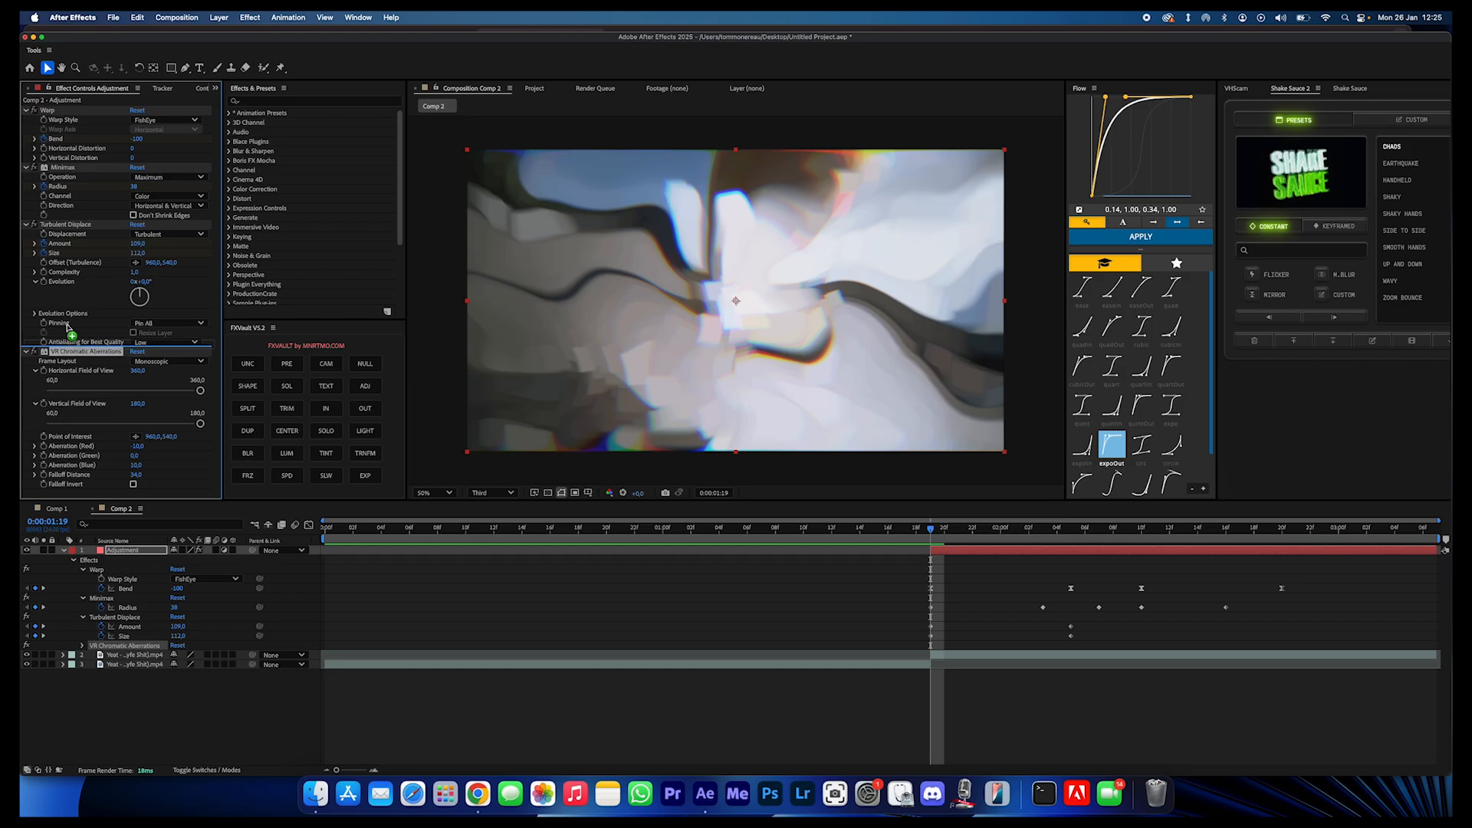
{"action": "left_click_drag", "start_coordinate": [66, 228], "coordinate": [66, 226]}
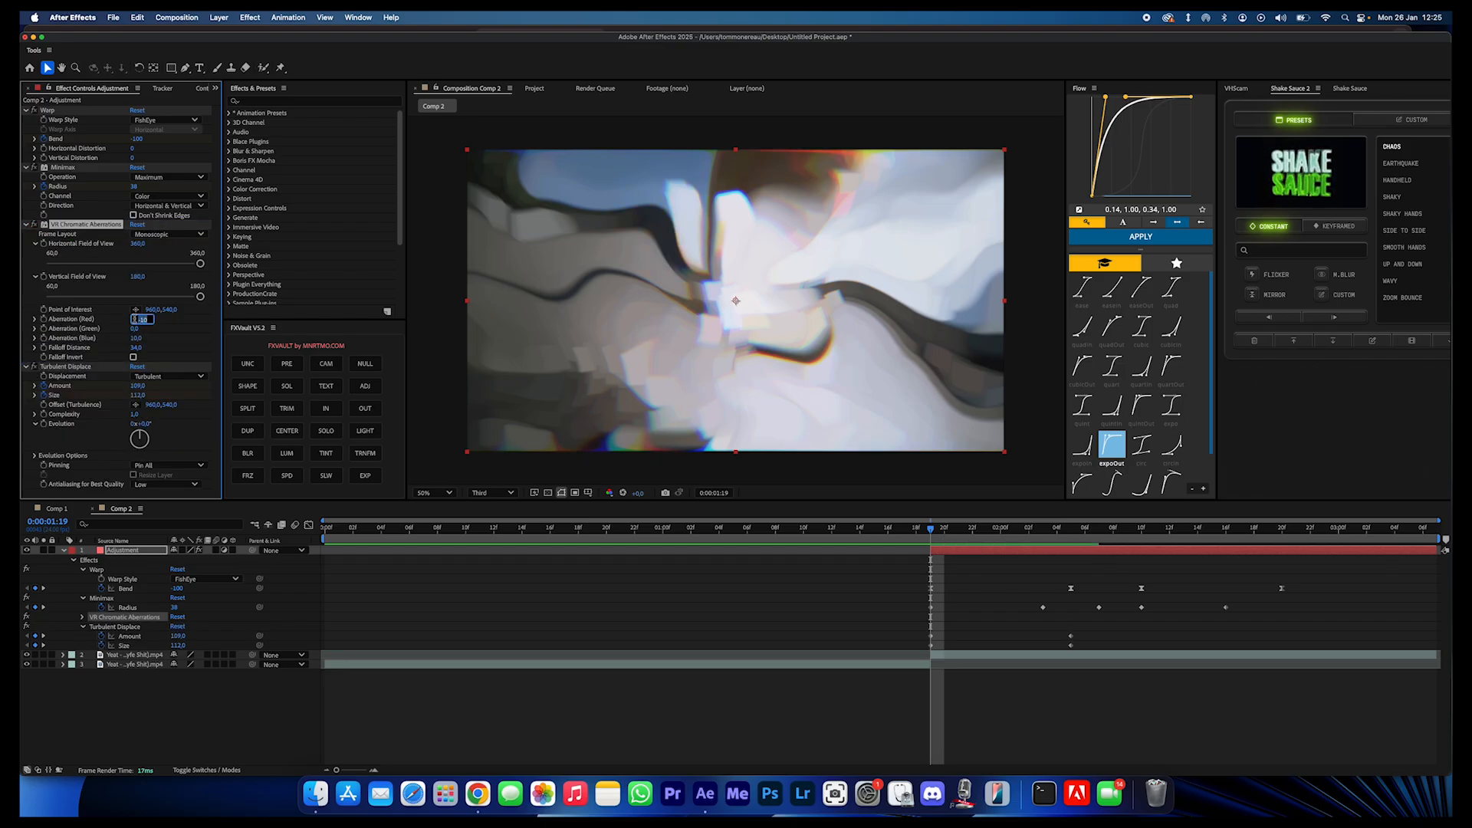
- Keyframe Aberration (Red) at -2 and (Blue) at 2 with Falloff Distance at 0:00:01:19, and set Falloff Distance to 0 at 0:00:02:05
{"action": "key", "text": "Return"}
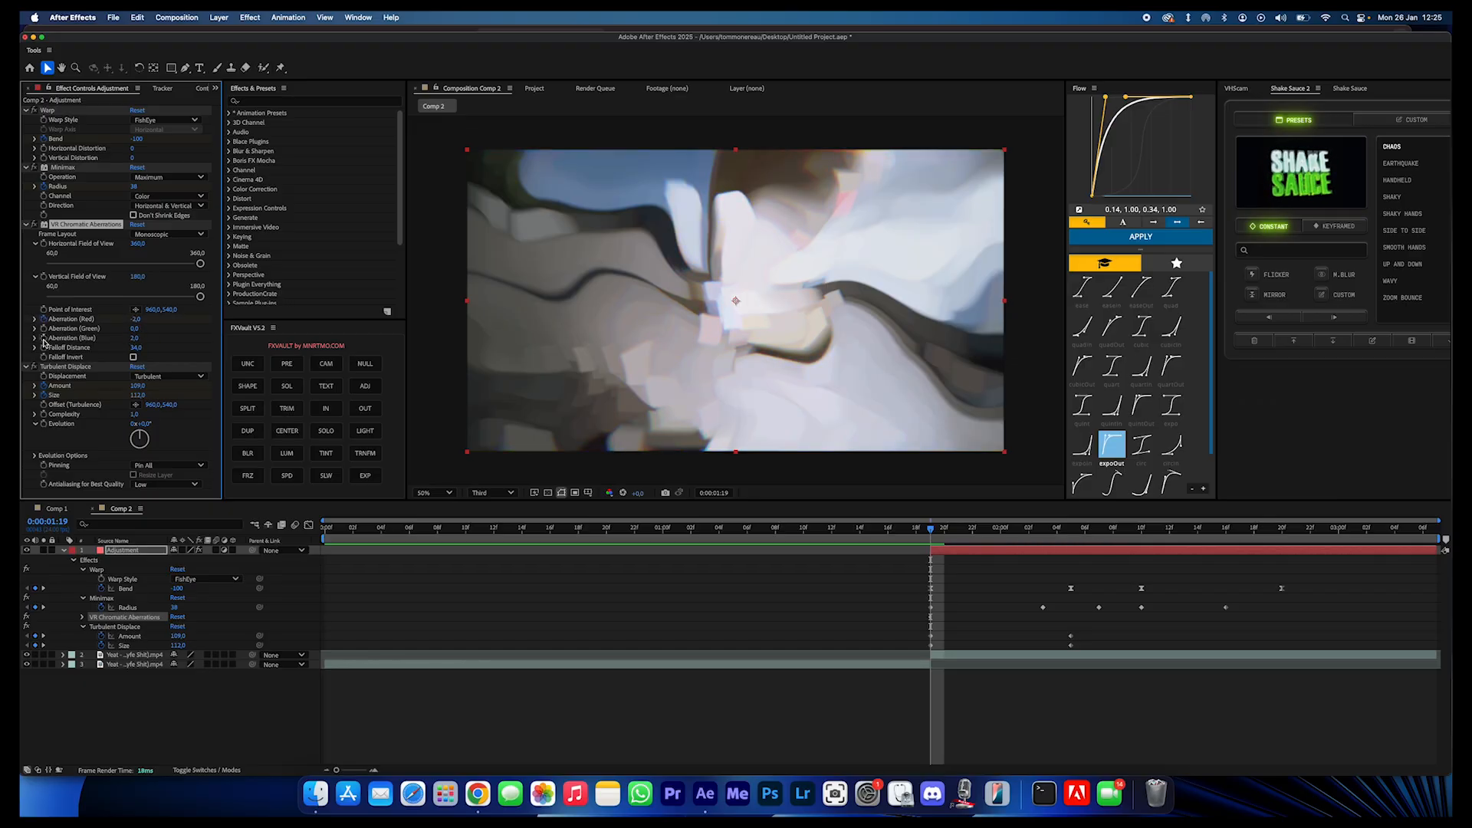
{"action": "key", "text": "u"}
{"action": "key", "text": "u"}
{"action": "left_click_drag", "start_coordinate": [957, 531], "coordinate": [1071, 563]}
{"action": "left_click_drag", "start_coordinate": [137, 349], "coordinate": [98, 350]}
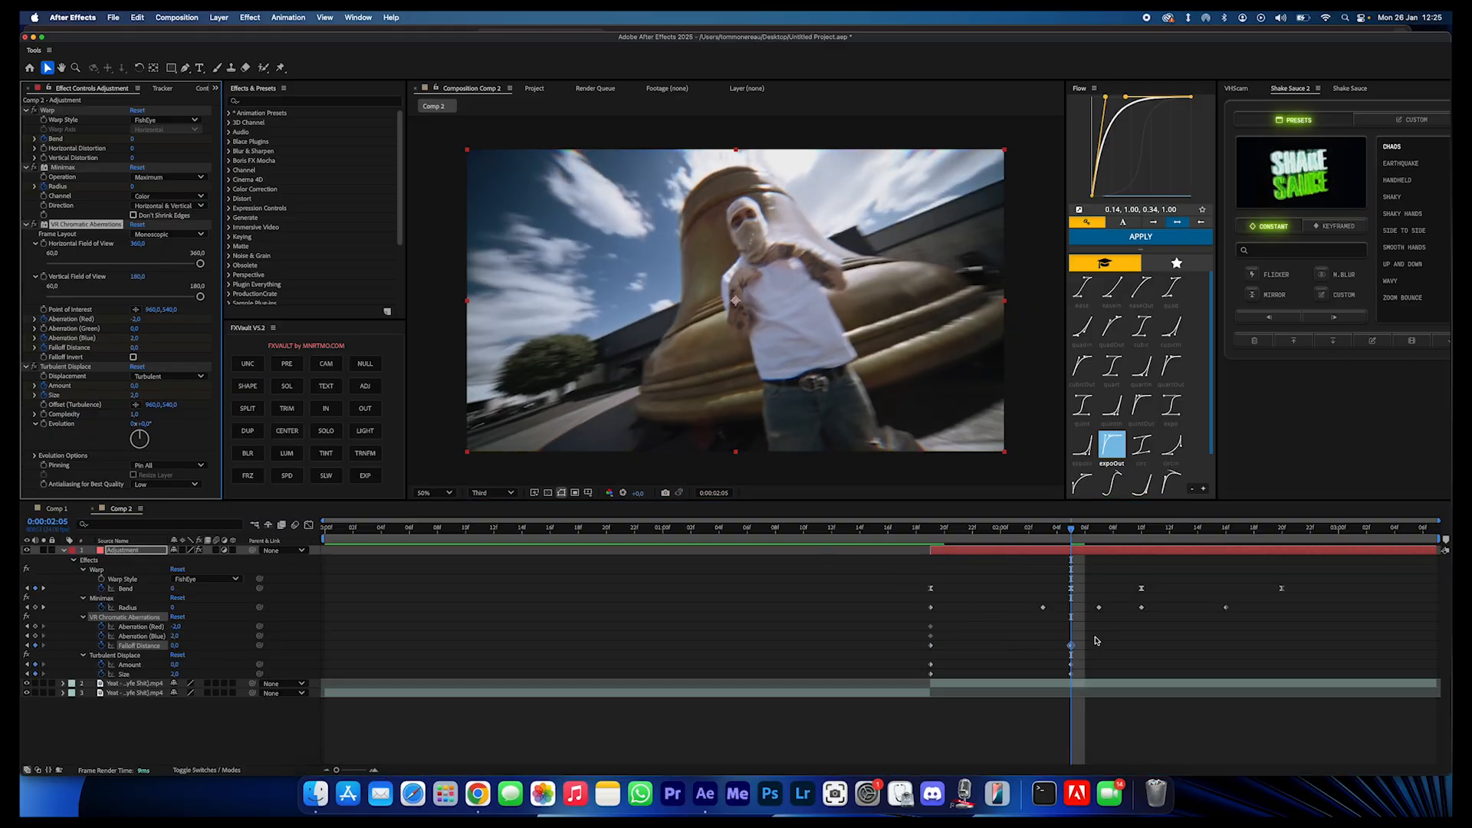
- Copy the VR Chromatic Aberrations keyframes to 0:00:02:08 and set the Falloff Distance there to 87
{"action": "left_click_drag", "start_coordinate": [1098, 622], "coordinate": [898, 658]}
{"action": "left_click_drag", "start_coordinate": [1096, 530], "coordinate": [1108, 585]}
{"action": "left_click", "coordinate": [1136, 622]}
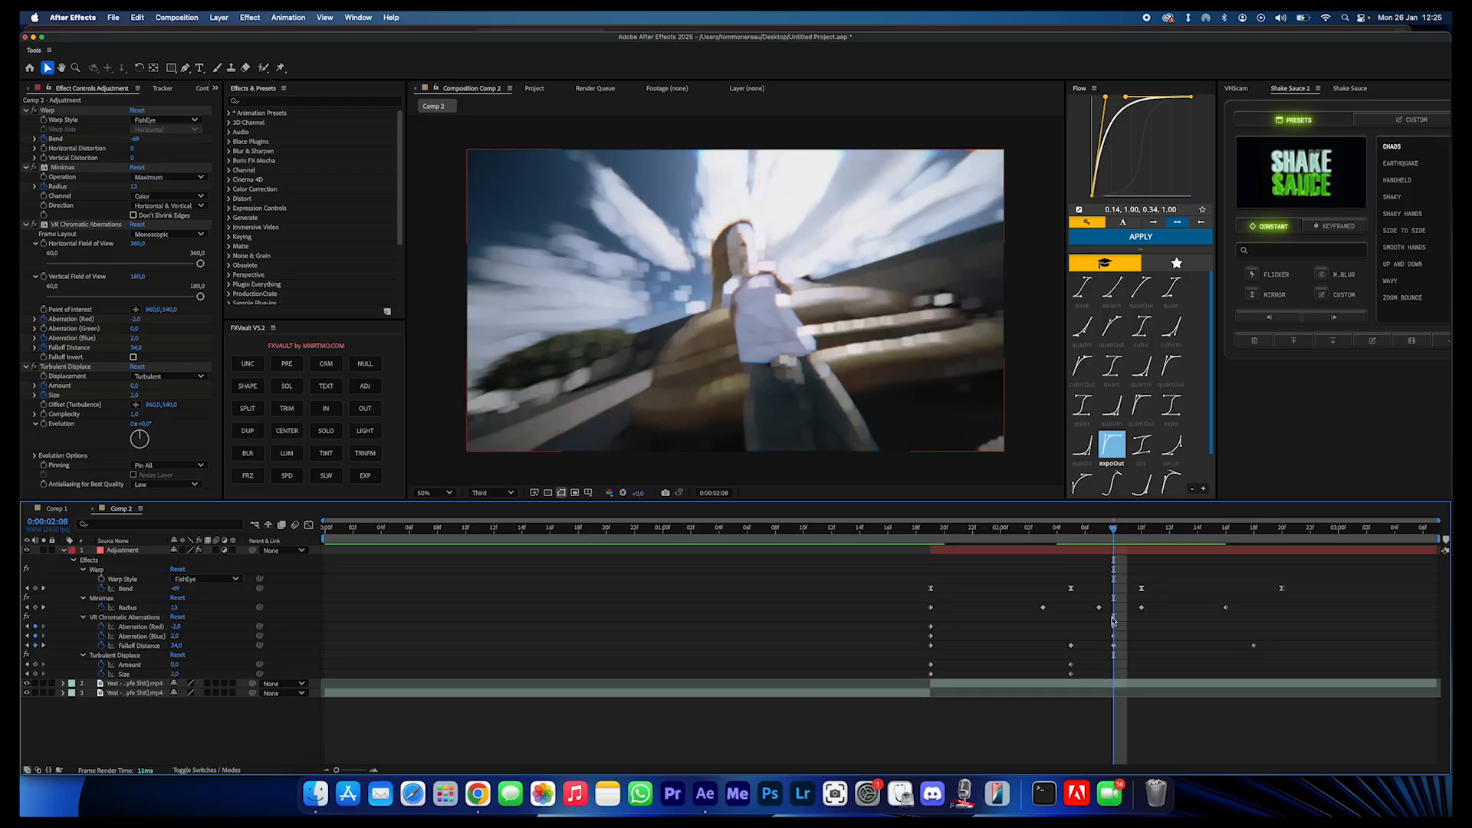
{"action": "left_click_drag", "start_coordinate": [135, 347], "coordinate": [210, 356]}
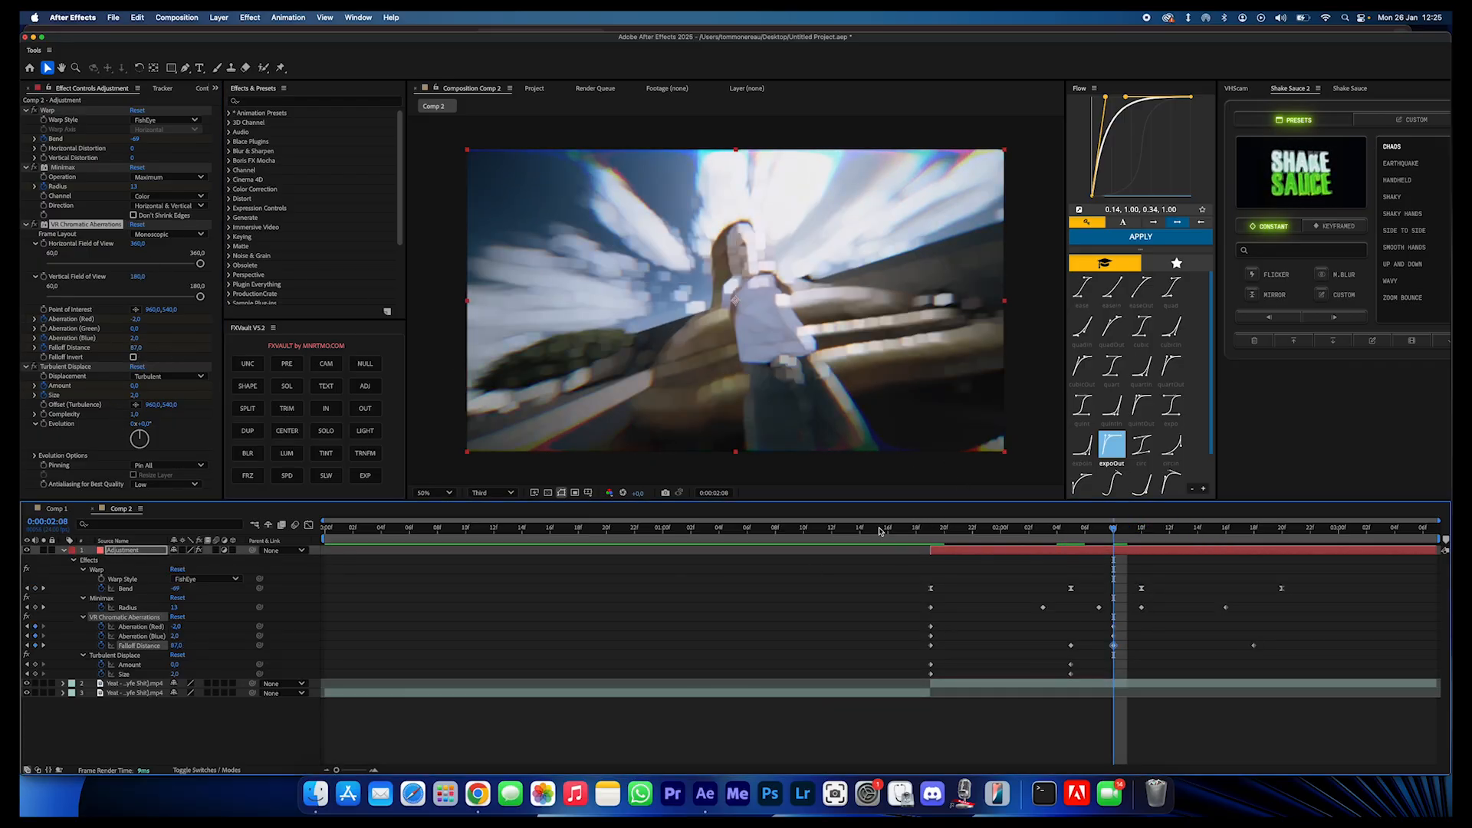
- Replay the transition from before the cut to check the chromatic aberration
{"action": "left_click", "coordinate": [846, 527]}
{"action": "key", "text": "space"}
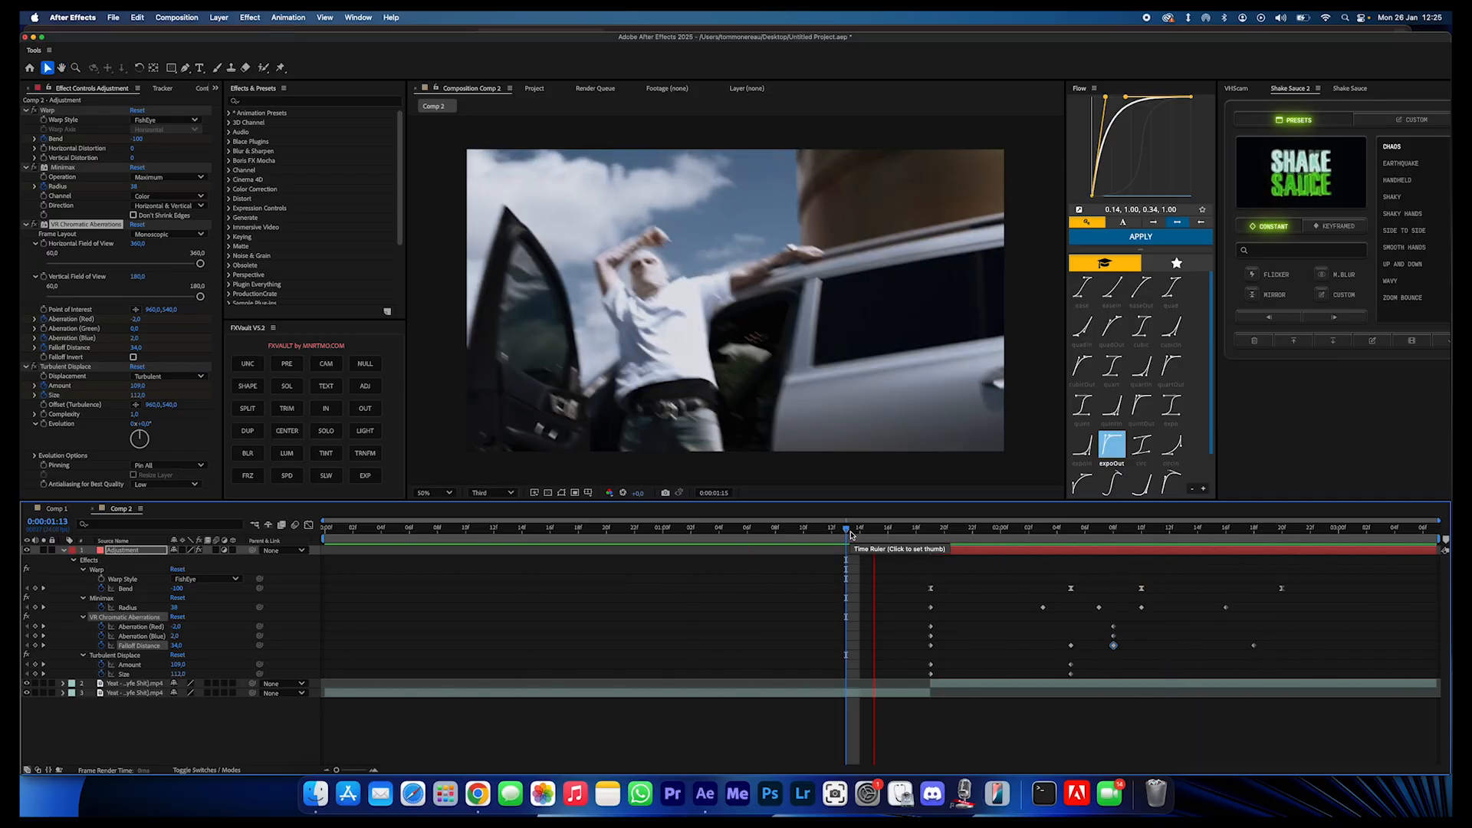
{"action": "key", "text": "space"}
{"action": "left_click_drag", "start_coordinate": [918, 529], "coordinate": [821, 558]}
{"action": "key", "text": "space"}
- Apply Motion Tile to the adjustment layer with Output Width and Height at 200 and Mirror Edges on
{"action": "key", "text": "ctrl+space"}
{"action": "type", "text": "mot"}
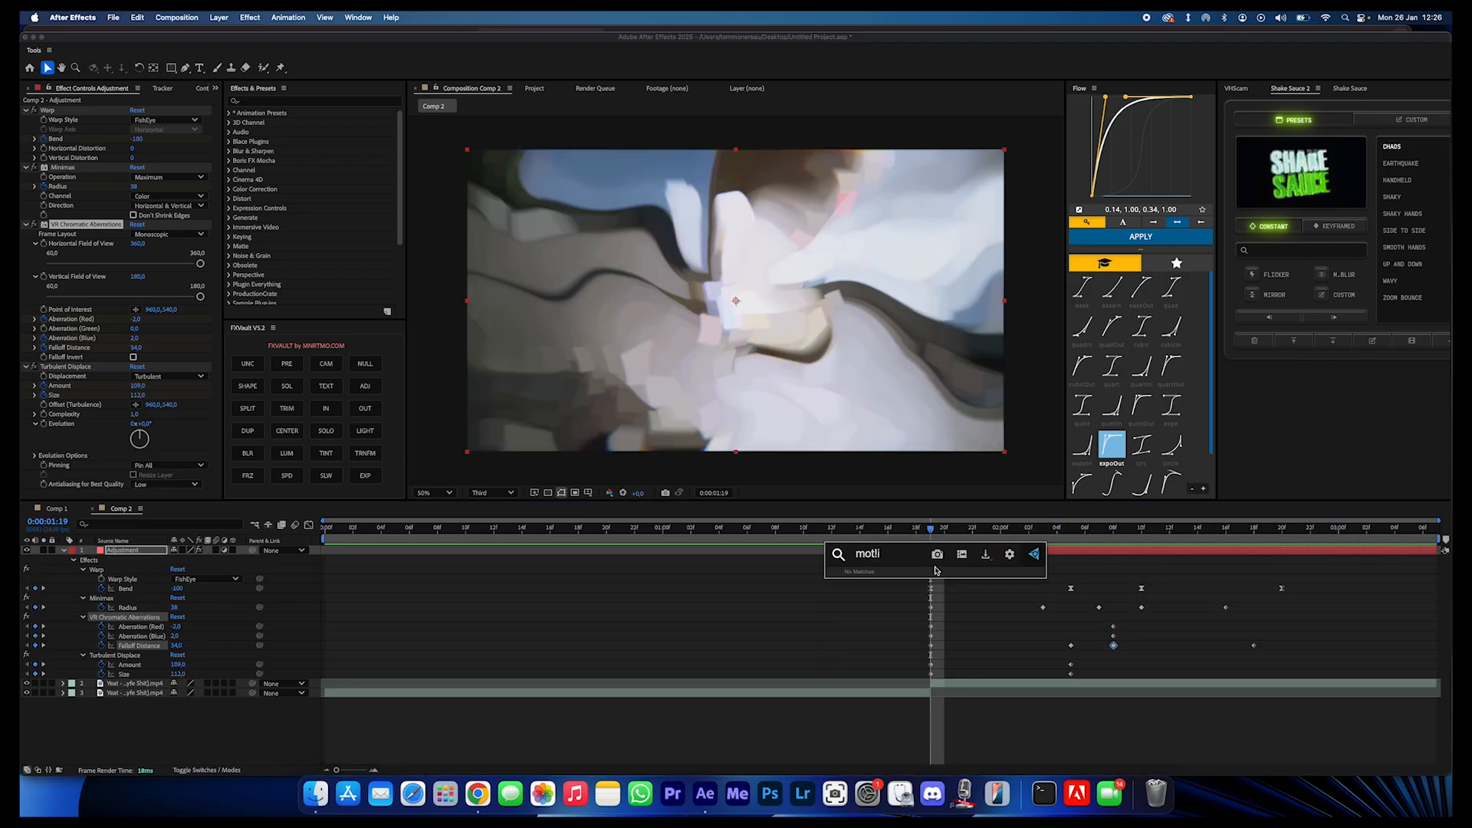
{"action": "key", "text": "Return"}
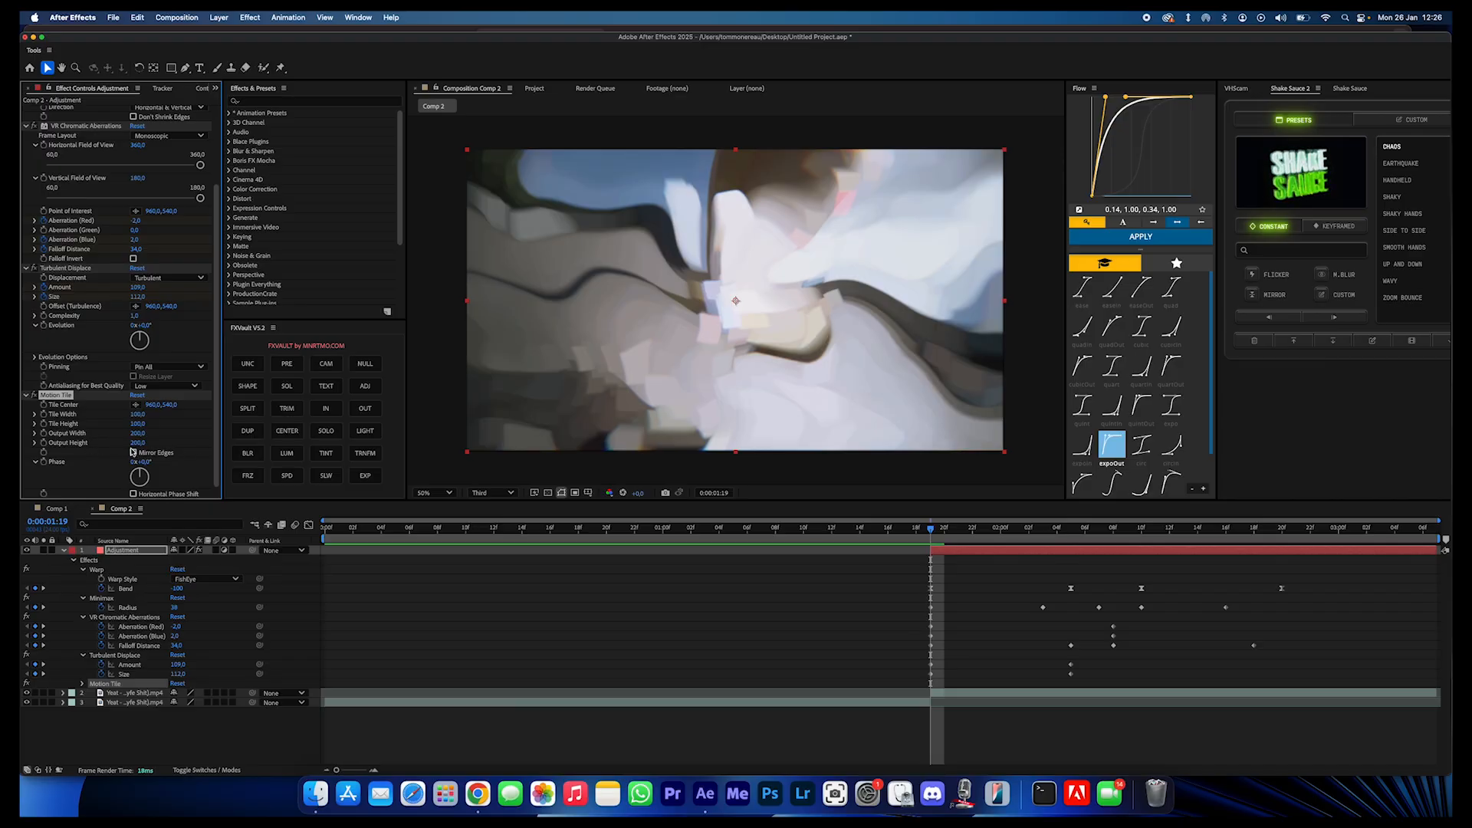
- Apply CC Vector Blur with an Amount of 50 and a Ridge Smoothness of about 11.8
{"action": "key", "text": "ctrl+space"}
{"action": "type", "text": "vec"}
{"action": "key", "text": "Return"}
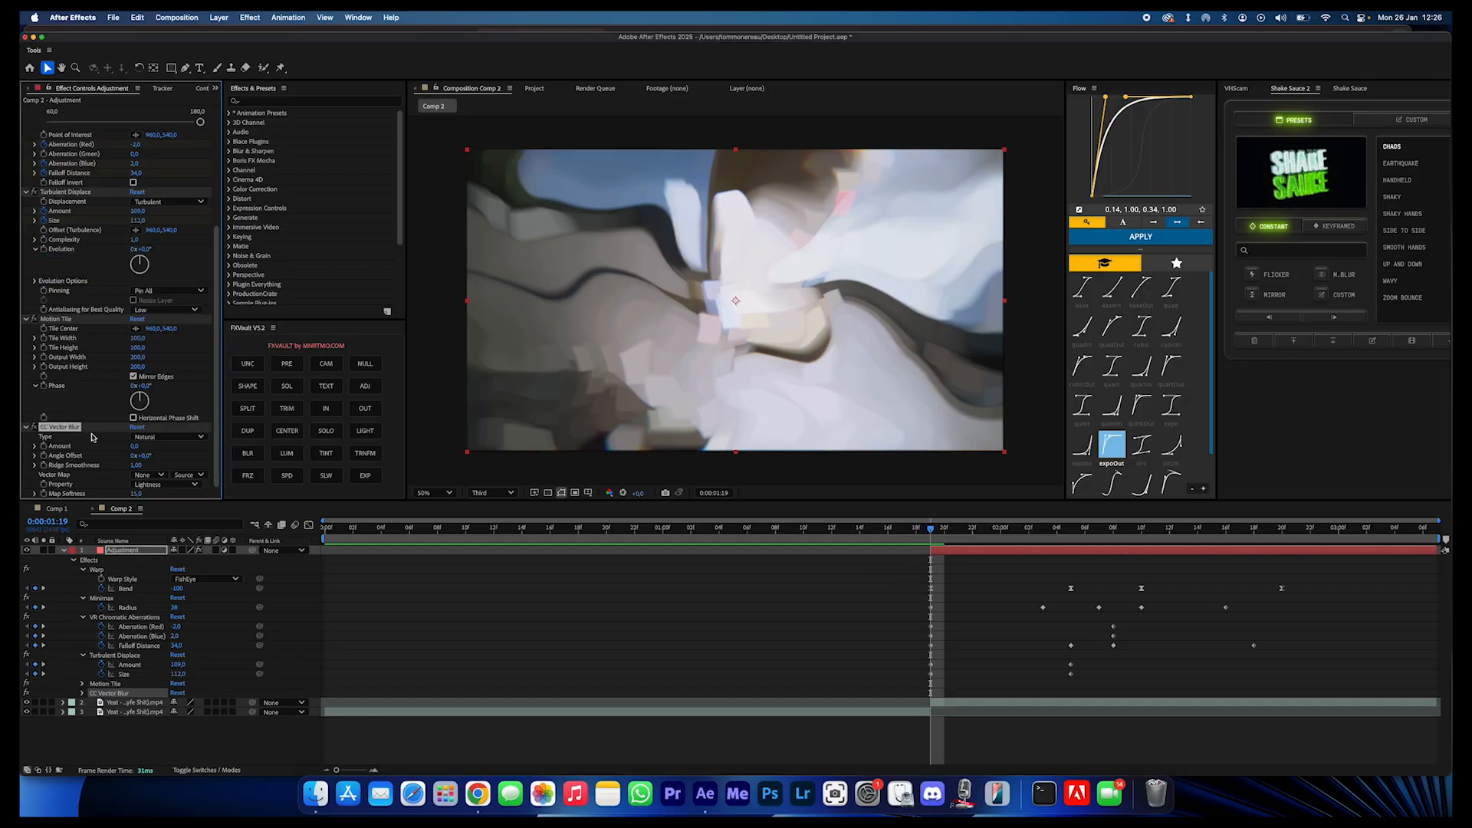
{"action": "left_click_drag", "start_coordinate": [135, 447], "coordinate": [161, 448]}
{"action": "left_click_drag", "start_coordinate": [929, 529], "coordinate": [1068, 552]}
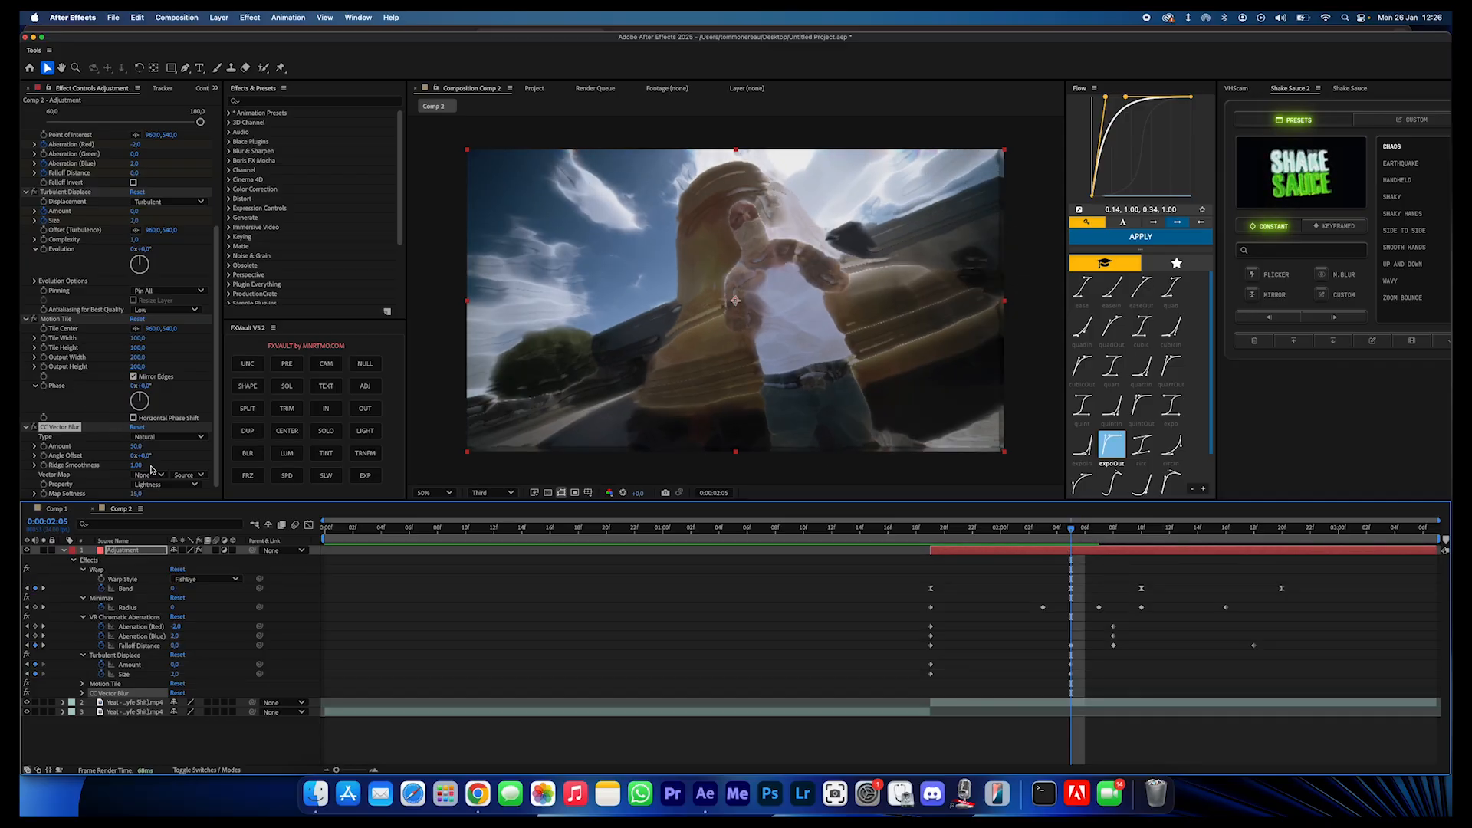
{"action": "left_click_drag", "start_coordinate": [137, 466], "coordinate": [191, 466]}
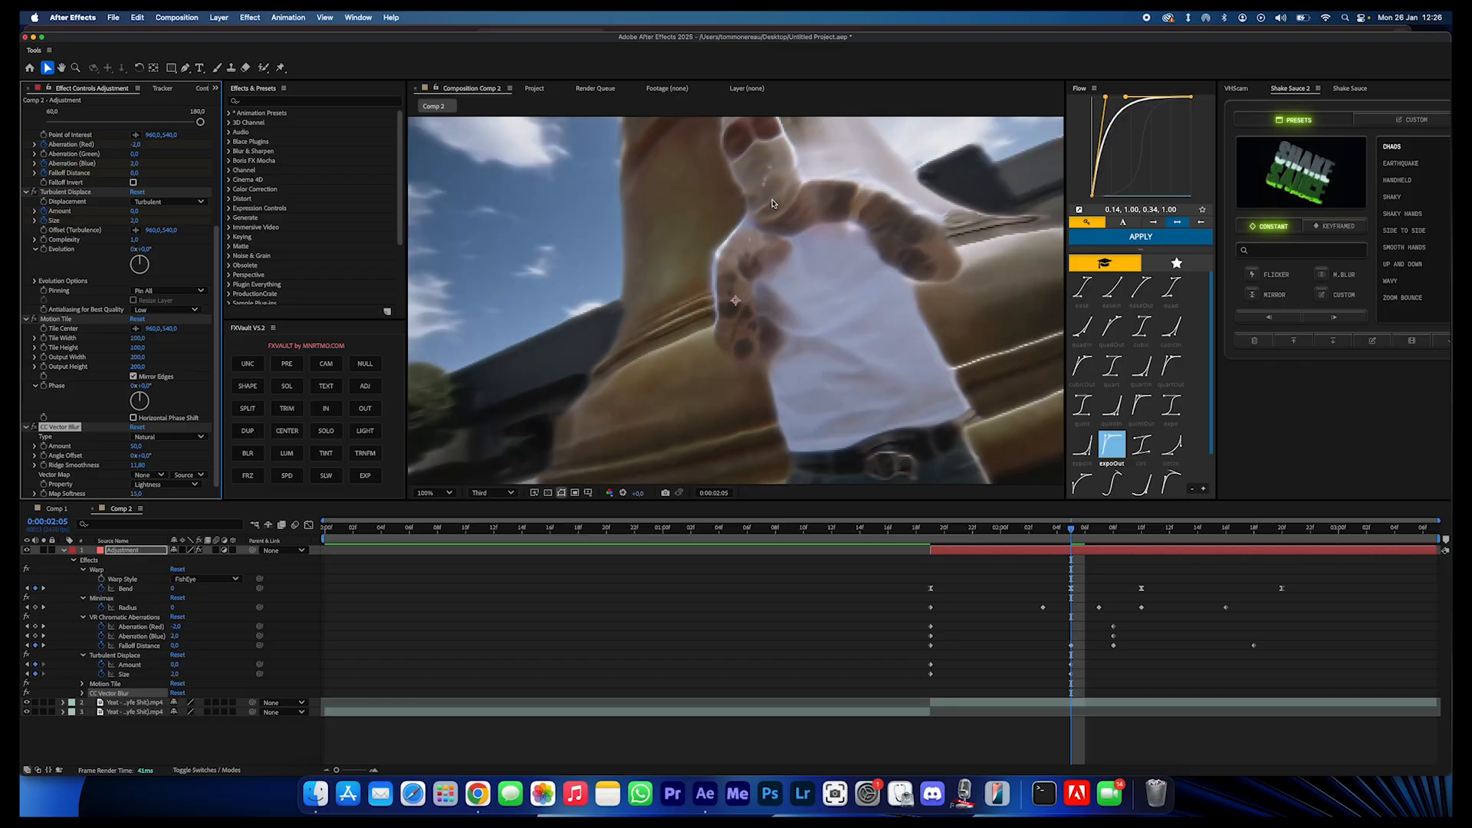
- Keyframe CC Vector Blur's Amount, Angle Offset and Ridge Smoothness at 0:00:01:19, and set Amount to 0 at 0:00:02:05
{"action": "left_click_drag", "start_coordinate": [961, 531], "coordinate": [931, 529]}
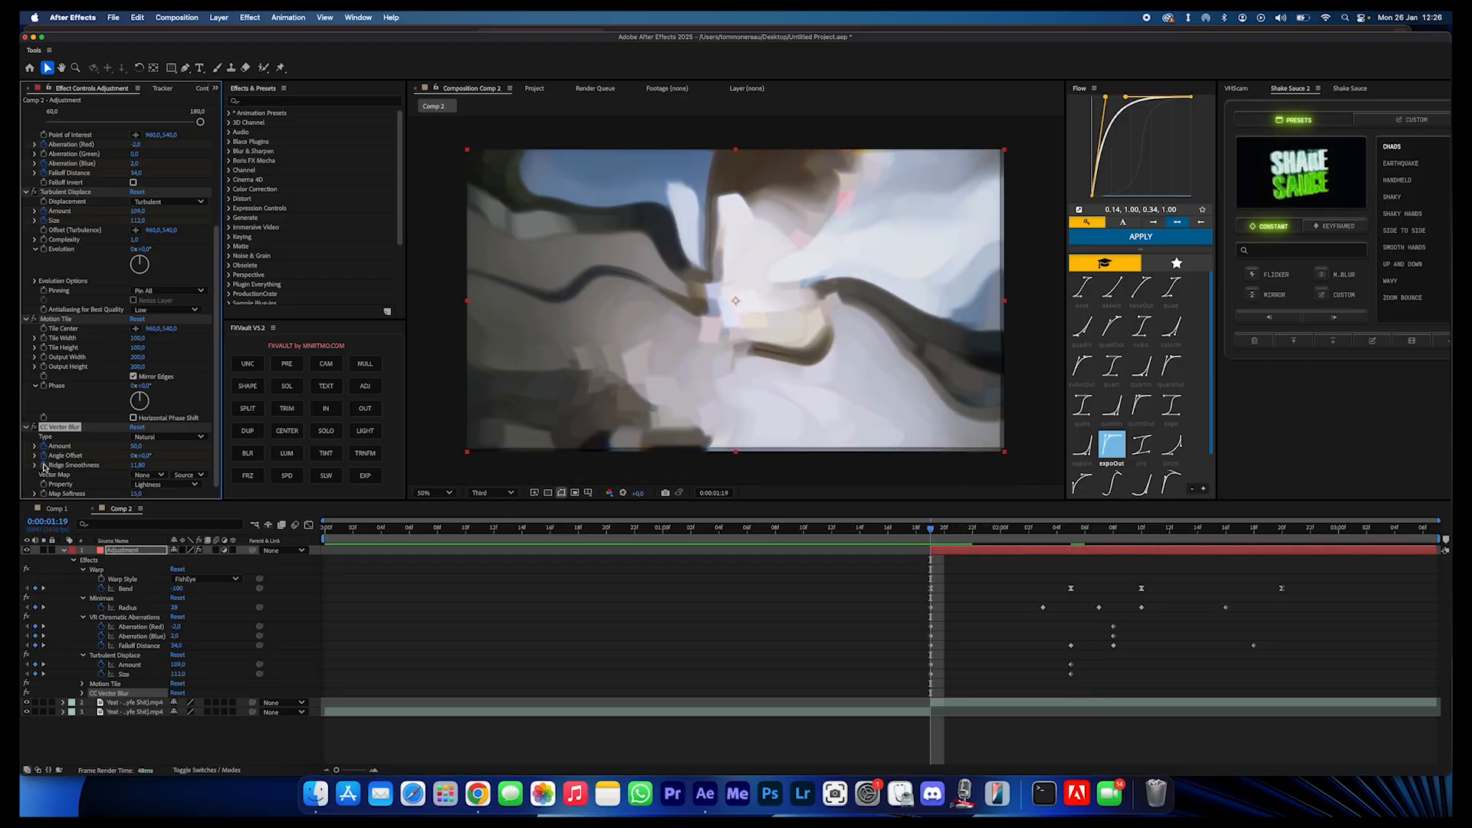
{"action": "key", "text": "u"}
{"action": "key", "text": "u"}
{"action": "key", "text": "u"}
{"action": "scroll", "coordinate": [979, 630], "scroll_direction": "down", "scroll_amount": 1}
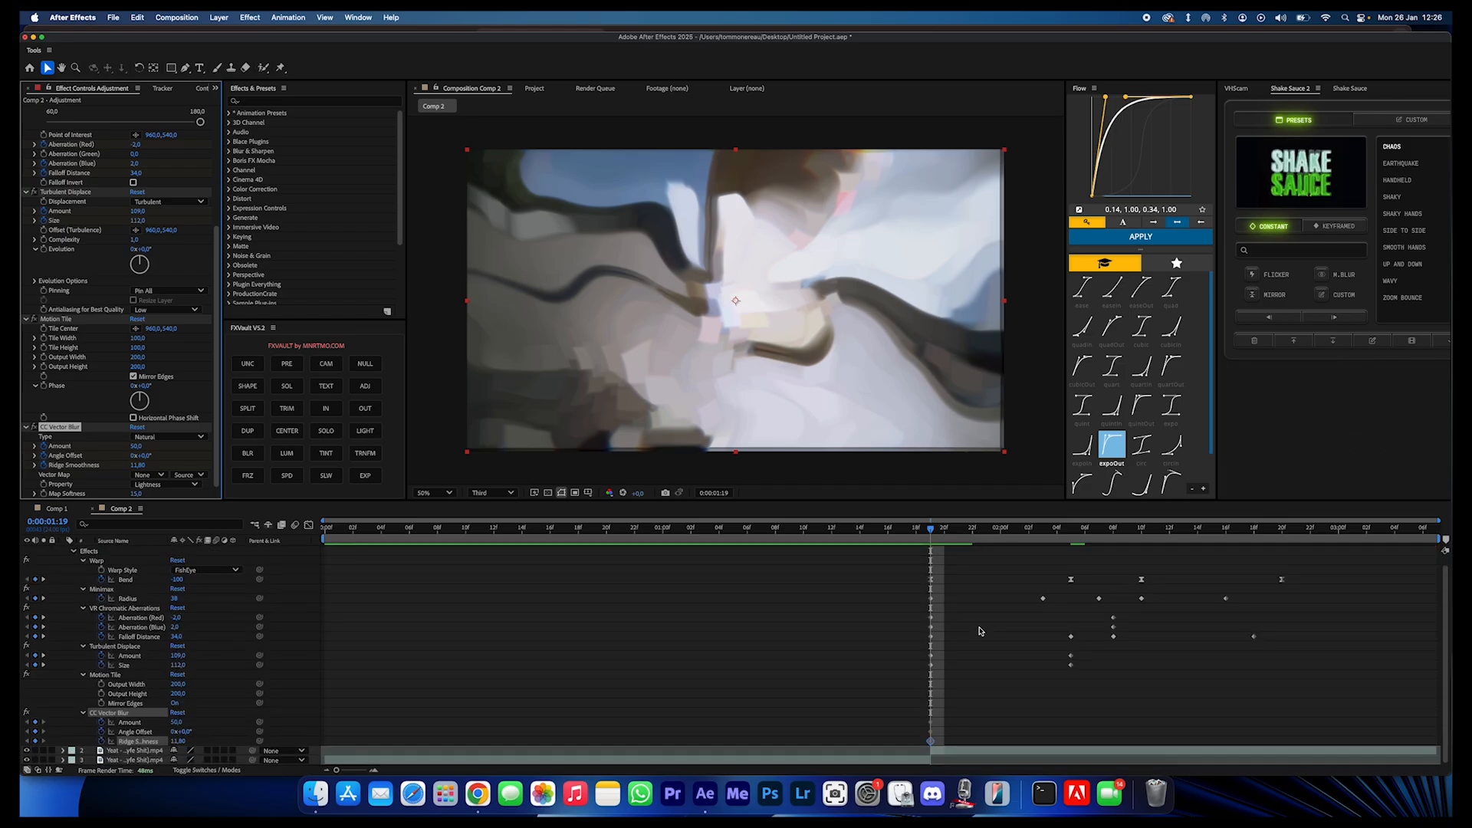
{"action": "left_click_drag", "start_coordinate": [942, 533], "coordinate": [1070, 558]}
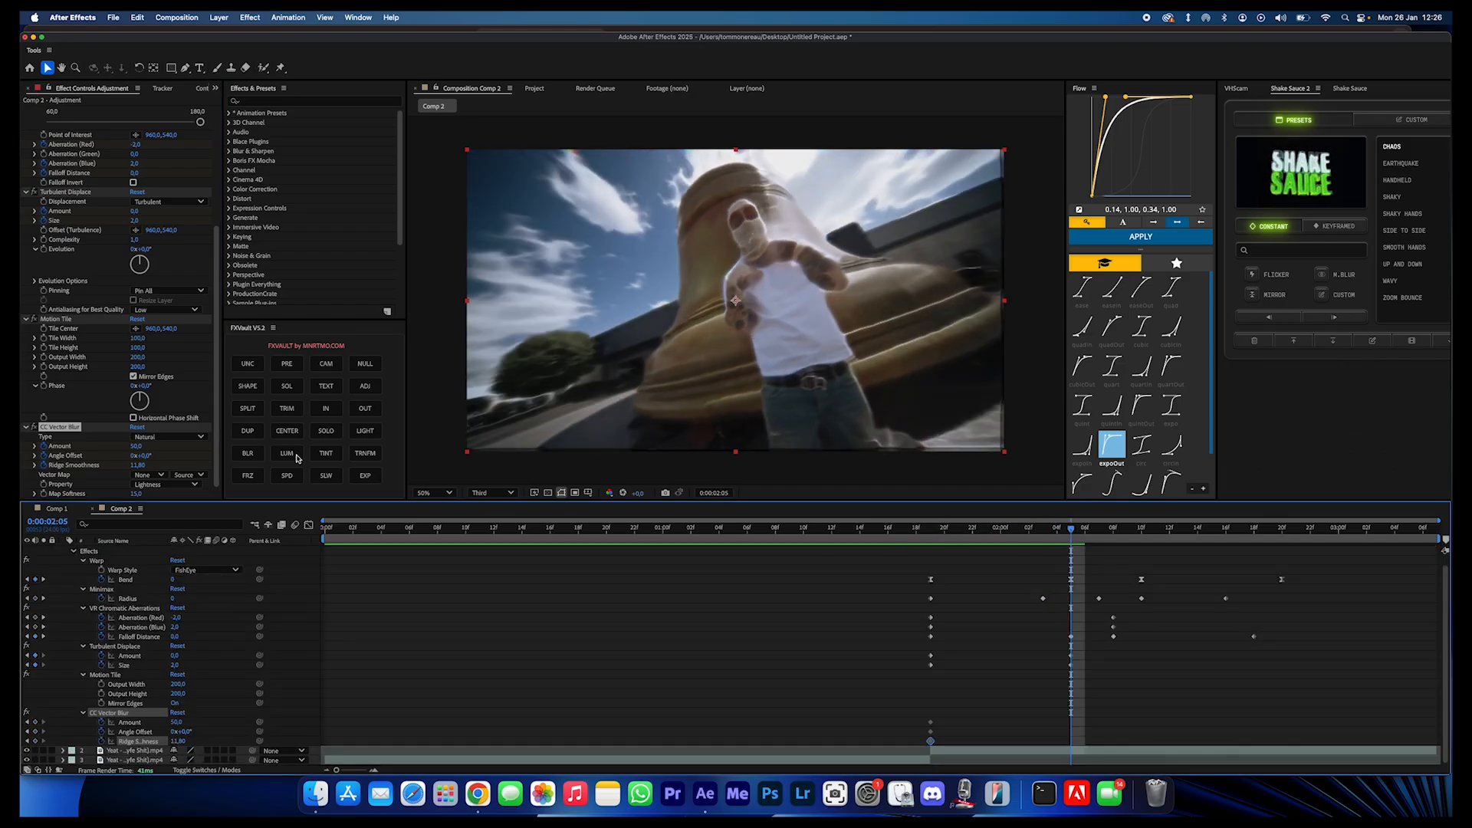
{"action": "left_click_drag", "start_coordinate": [137, 447], "coordinate": [138, 449]}
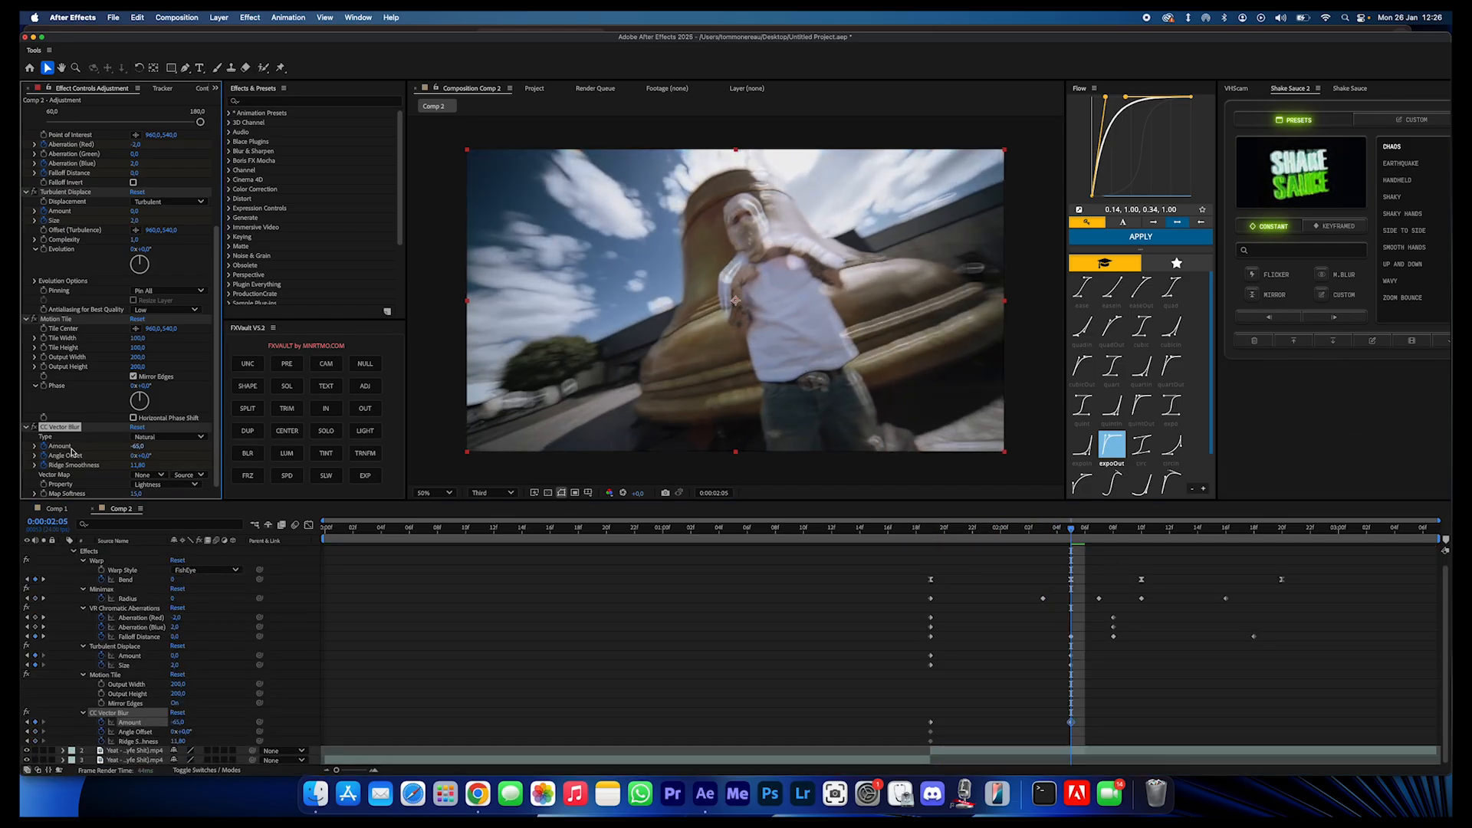
- Copy the CC Vector Blur keyframes, paste them from 0:00:02:10, and preview the result
{"action": "left_click_drag", "start_coordinate": [1098, 707], "coordinate": [914, 756]}
{"action": "scroll", "coordinate": [1102, 584], "scroll_direction": "up", "scroll_amount": 1}
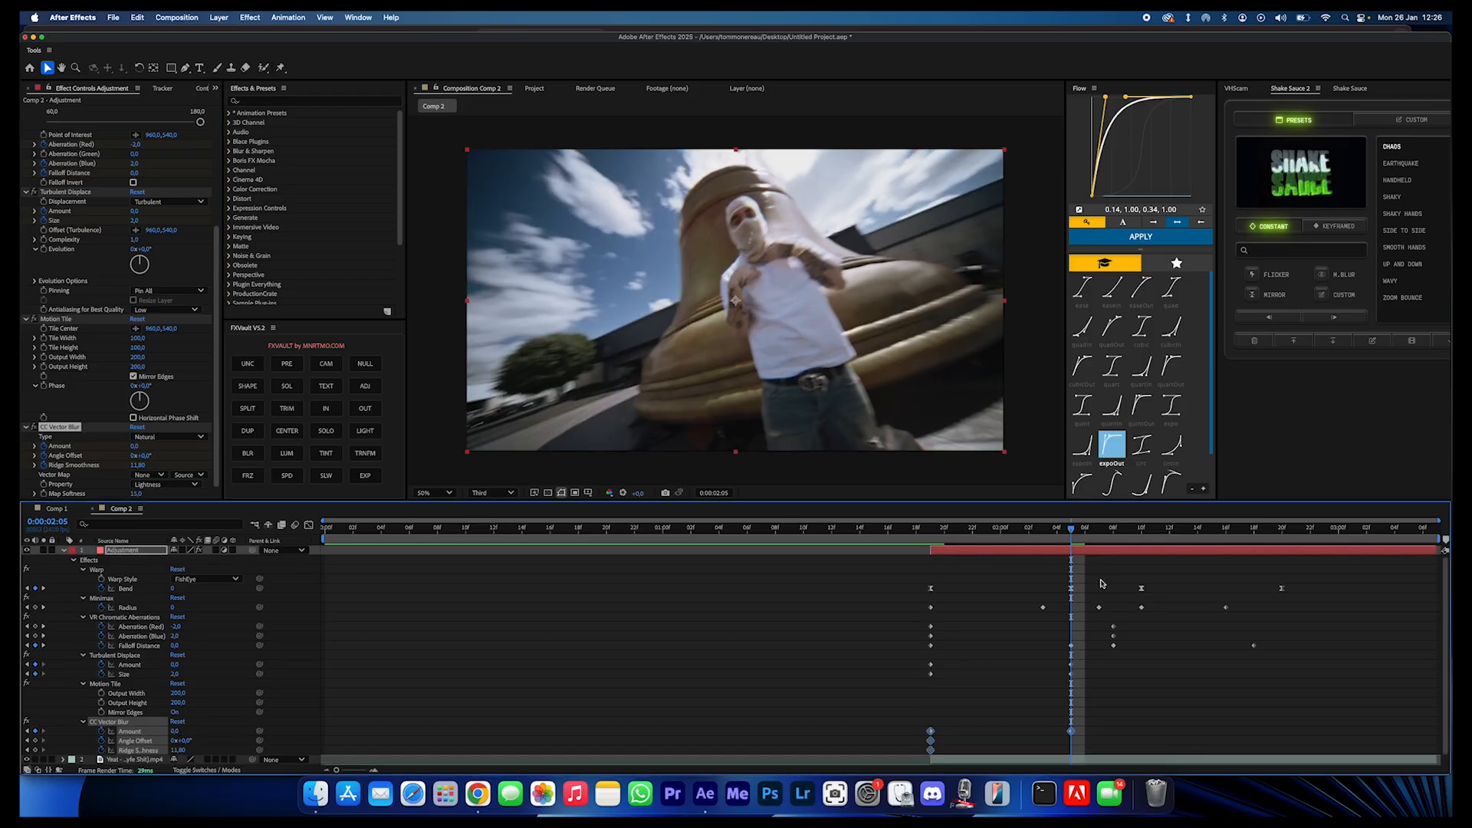
{"action": "left_click", "coordinate": [1140, 532]}
{"action": "left_click_drag", "start_coordinate": [1139, 533], "coordinate": [1072, 656]}
{"action": "key", "text": "space"}
- Move CC Vector Blur's first zero-Amount keyframe to 0:00:02:08 and its three starting keyframes to 0:00:02:02, and replay
{"action": "left_click_drag", "start_coordinate": [1084, 714], "coordinate": [1066, 736]}
{"action": "left_click_drag", "start_coordinate": [1071, 731], "coordinate": [1116, 735]}
{"action": "left_click_drag", "start_coordinate": [1074, 584], "coordinate": [1014, 613]}
{"action": "left_click_drag", "start_coordinate": [989, 703], "coordinate": [932, 752]}
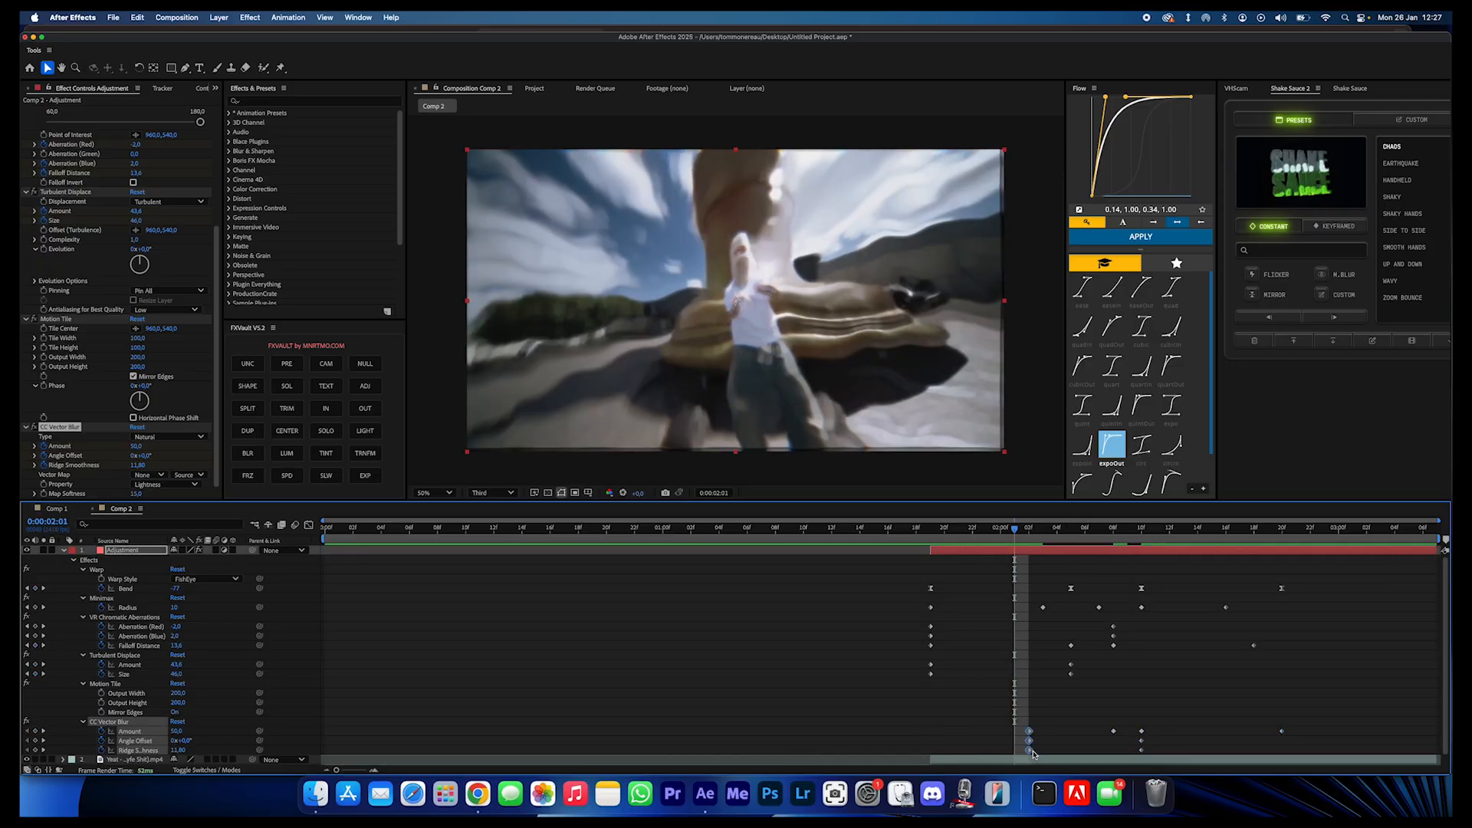
{"action": "left_click_drag", "start_coordinate": [1026, 543], "coordinate": [965, 565]}
{"action": "key", "text": "space"}
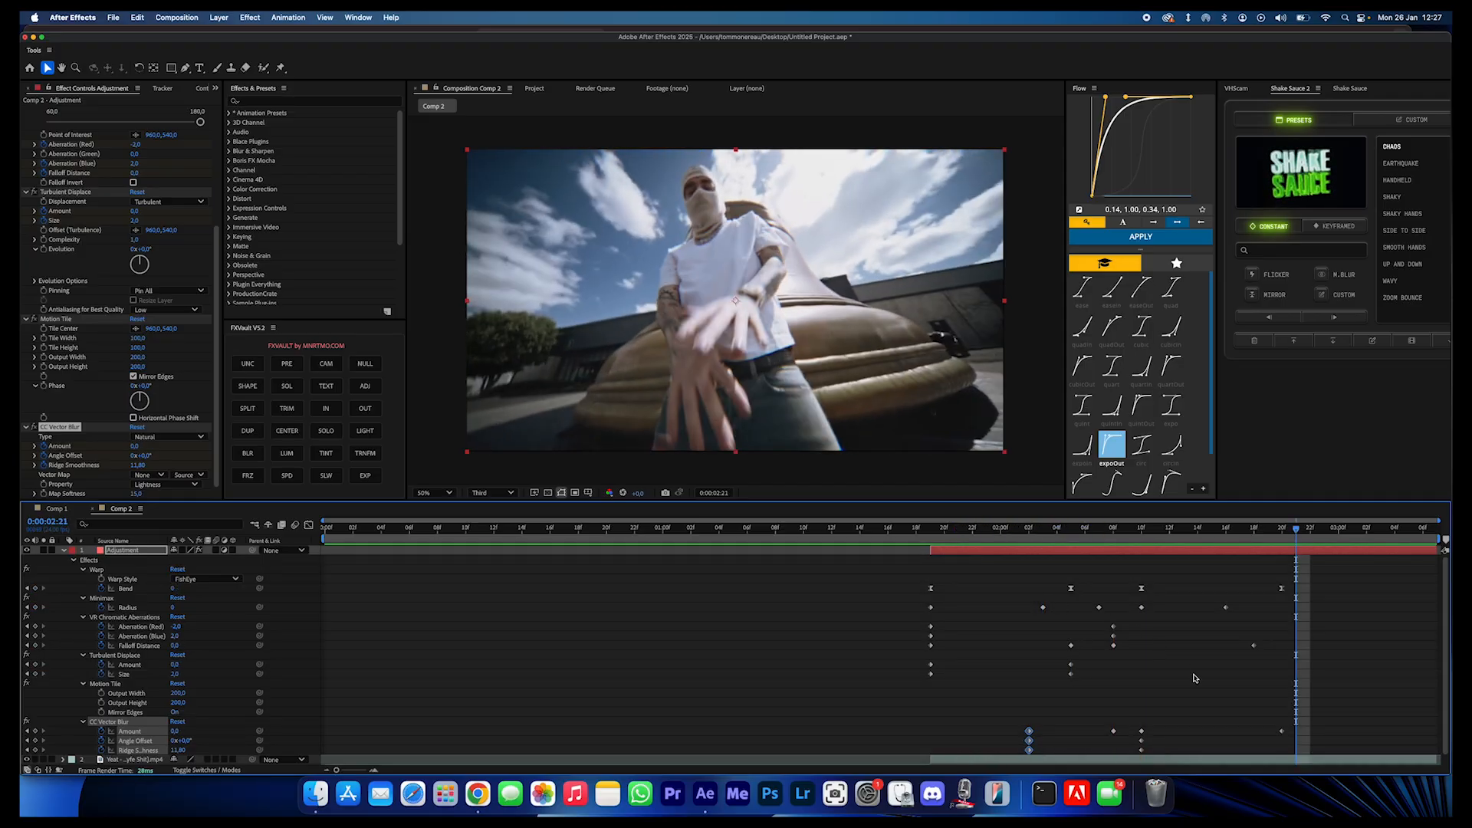
- Copy the three CC Vector Blur keyframes from 0:00:02:10 to 0:00:02:16 and play back the transition
{"action": "left_click_drag", "start_coordinate": [1102, 531], "coordinate": [1232, 583]}
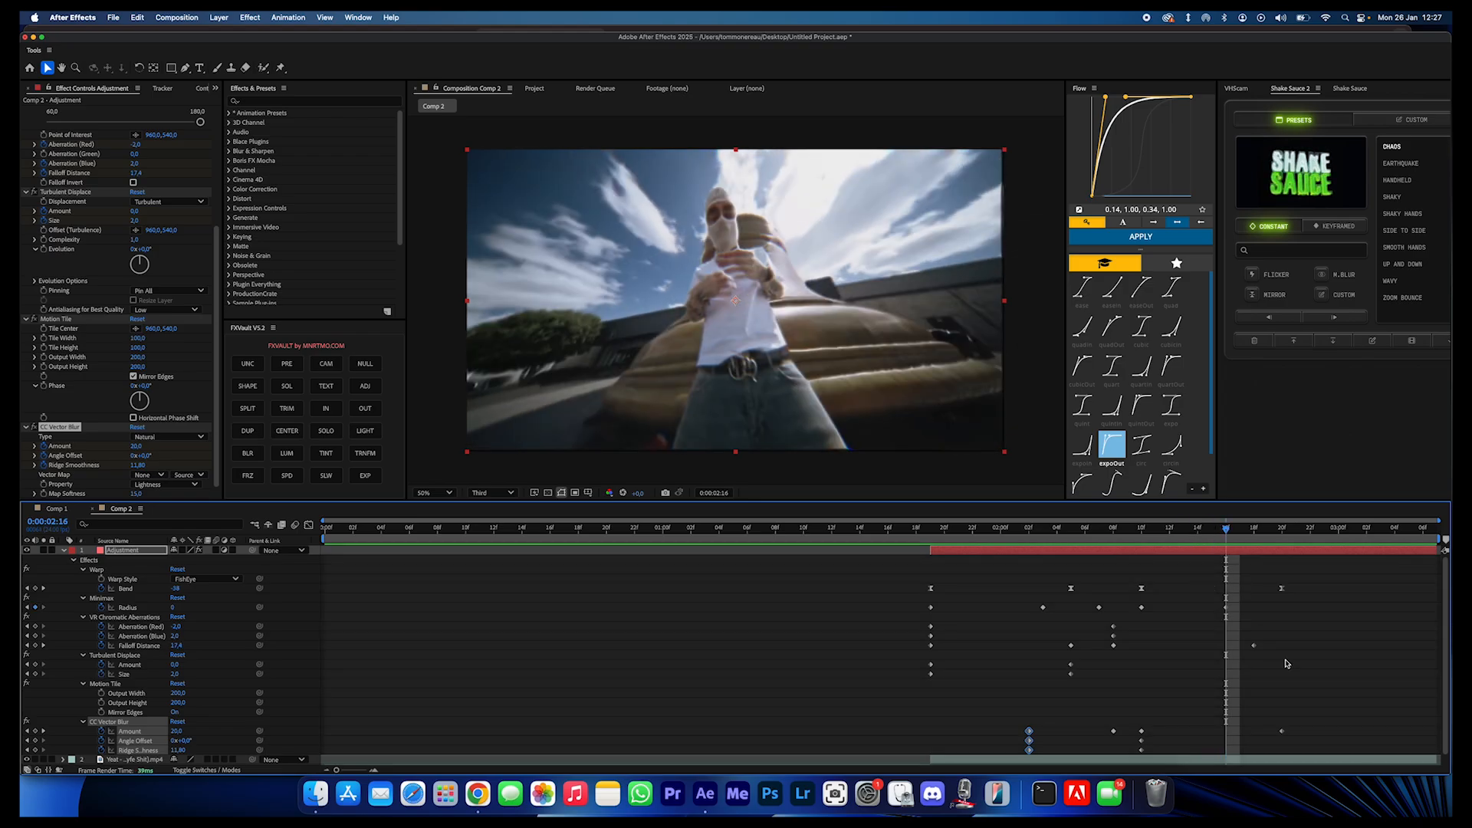
{"action": "left_click_drag", "start_coordinate": [1179, 722], "coordinate": [1142, 758]}
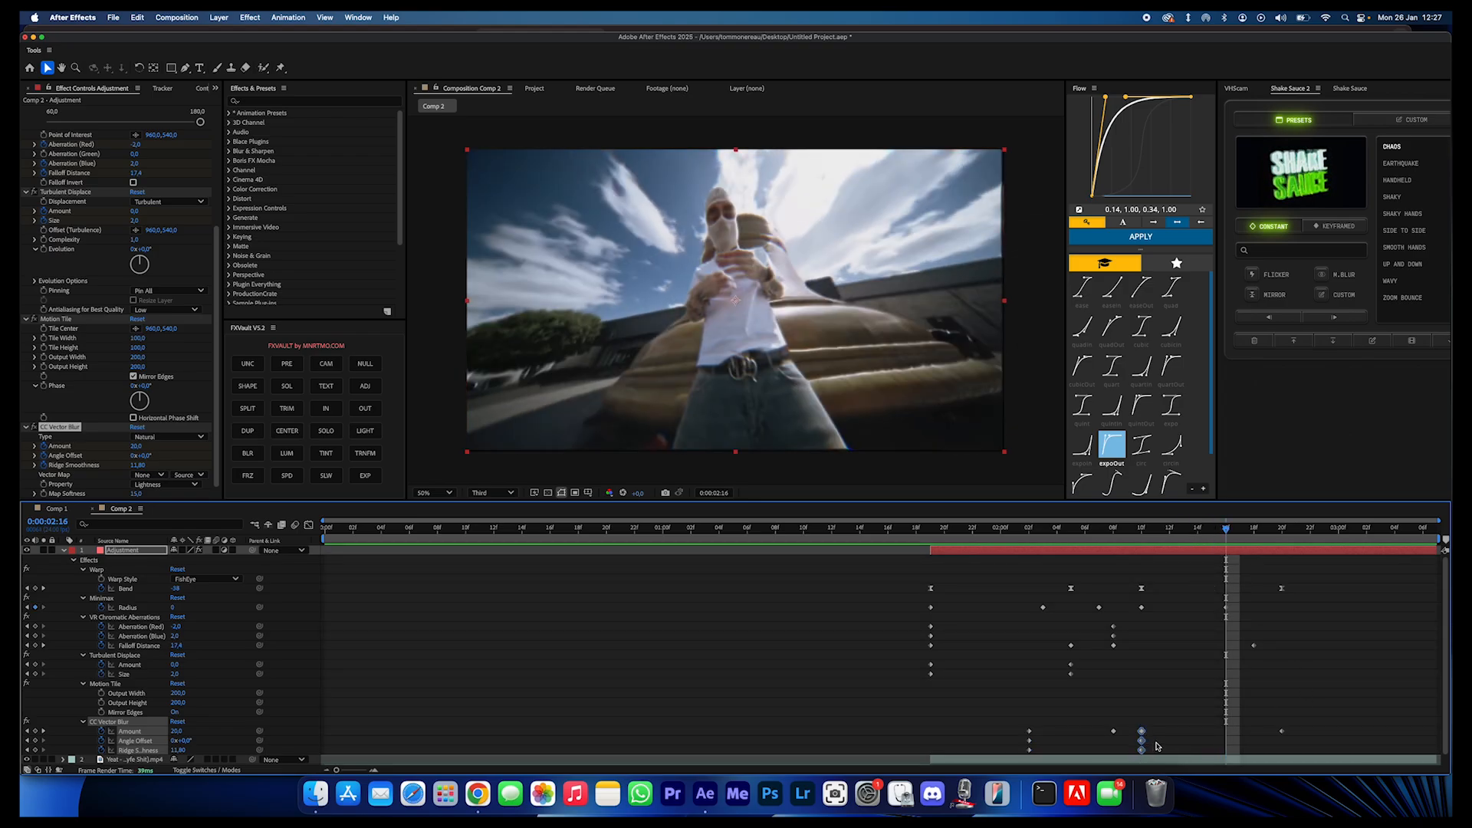
{"action": "left_click_drag", "start_coordinate": [1227, 531], "coordinate": [1040, 551]}
{"action": "key", "text": "space"}
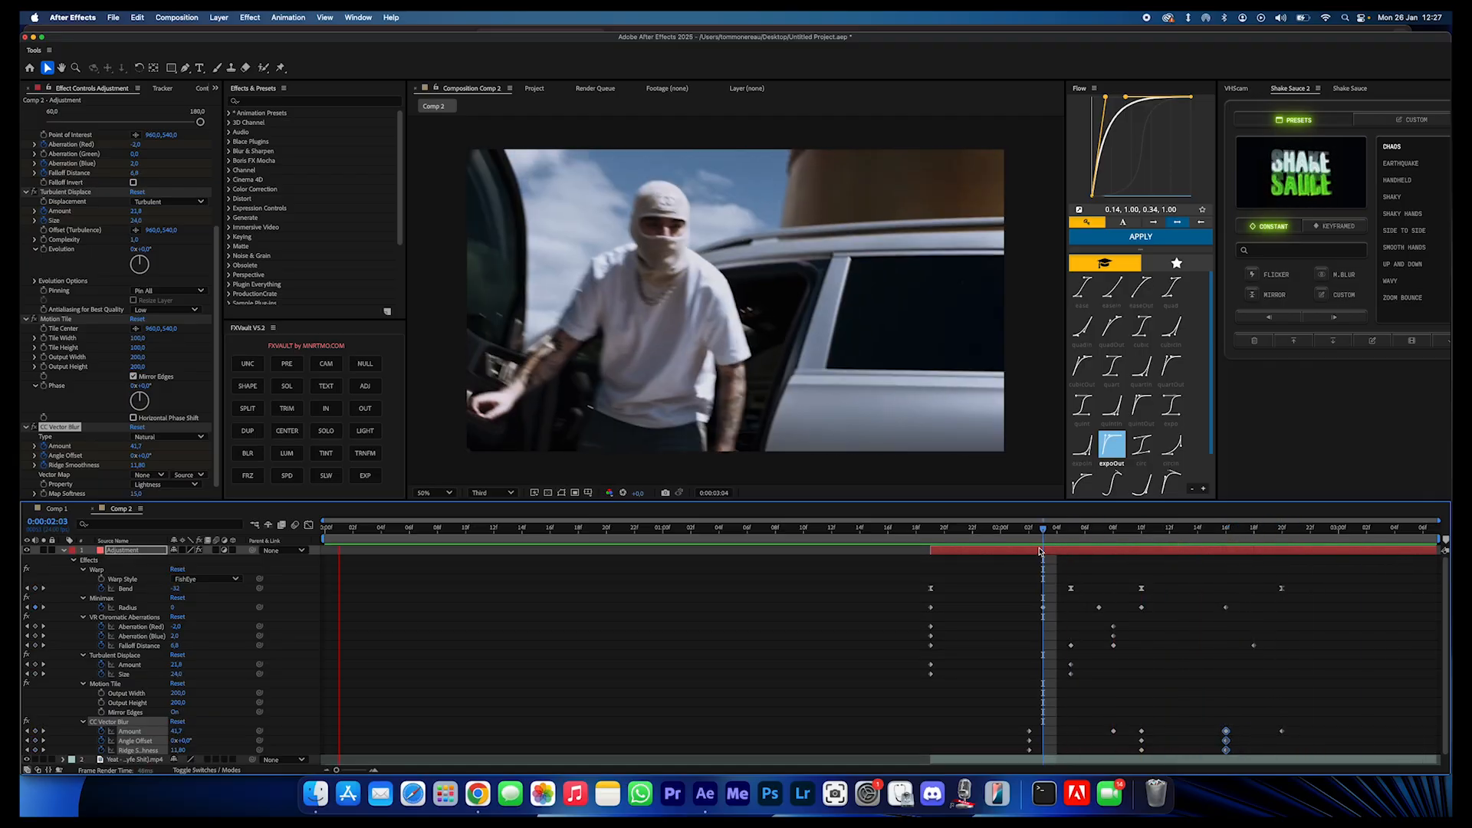